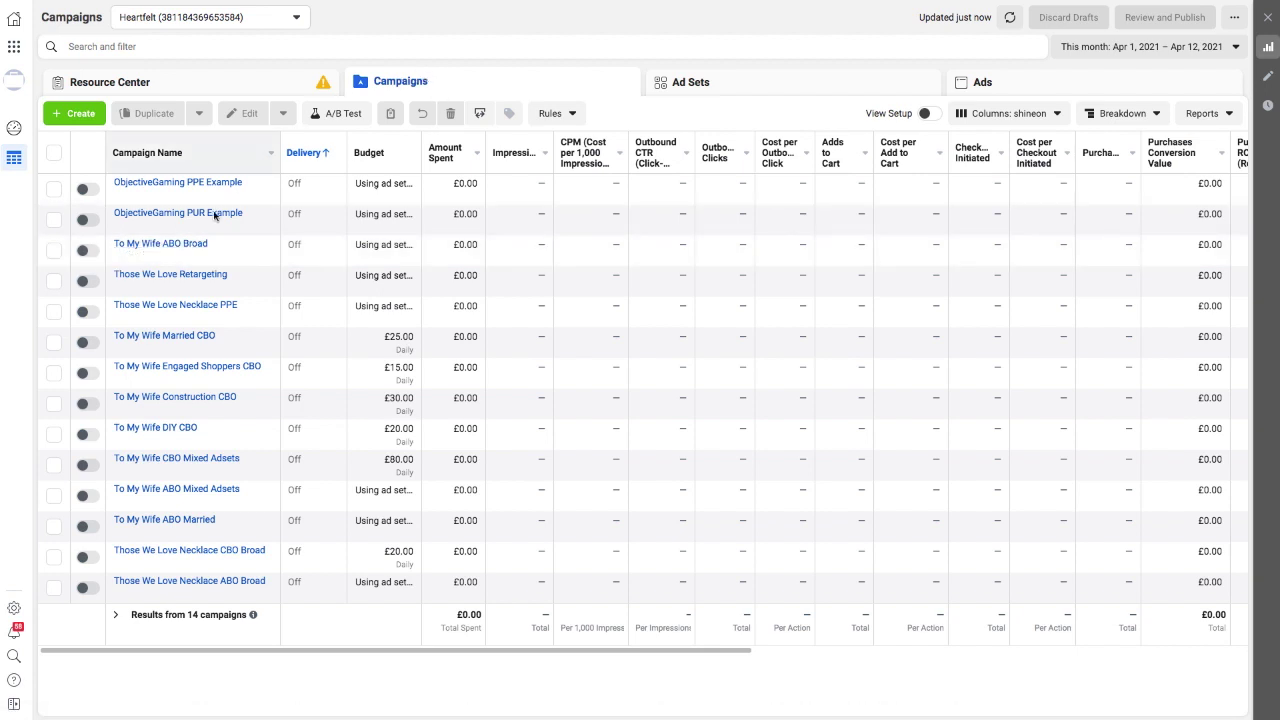
Step: Duplicate the T4 M 35+ ad set of the To My Wife ABO Broad campaign into a new campaign named "To My Wife CBO 25"
{"action": "left_click", "coordinate": [150, 246]}
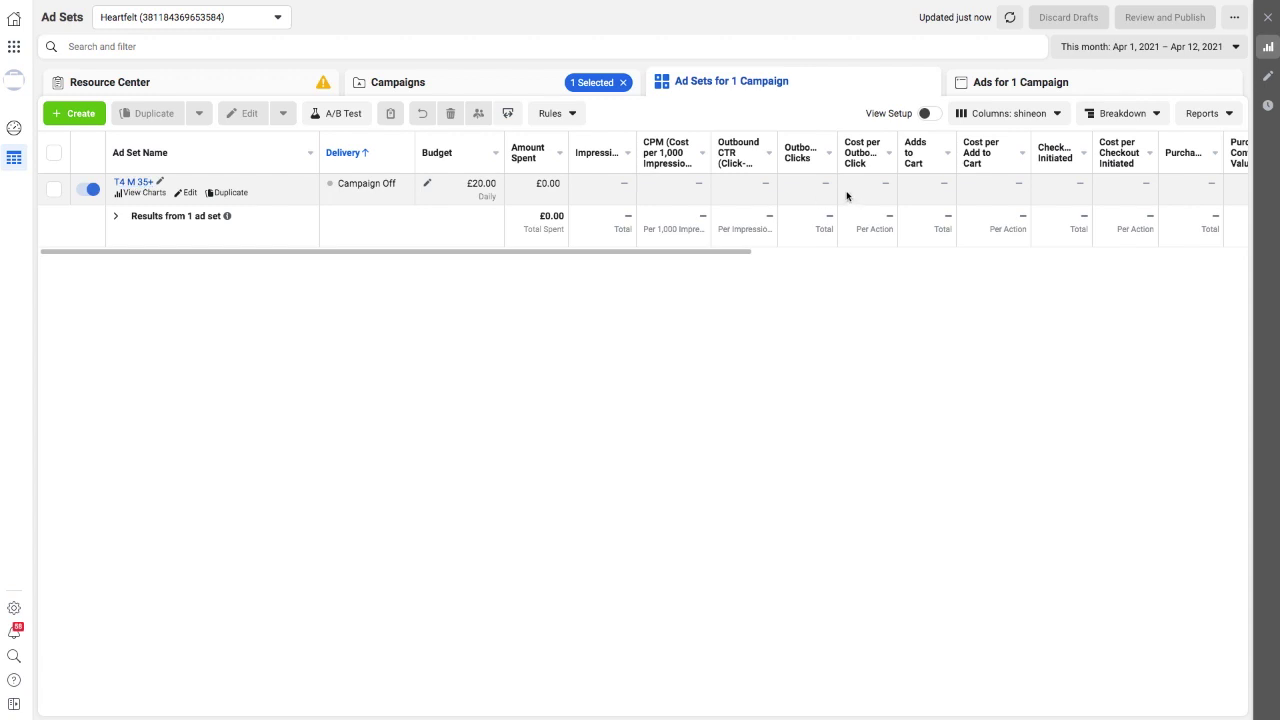
{"action": "left_click", "coordinate": [55, 190]}
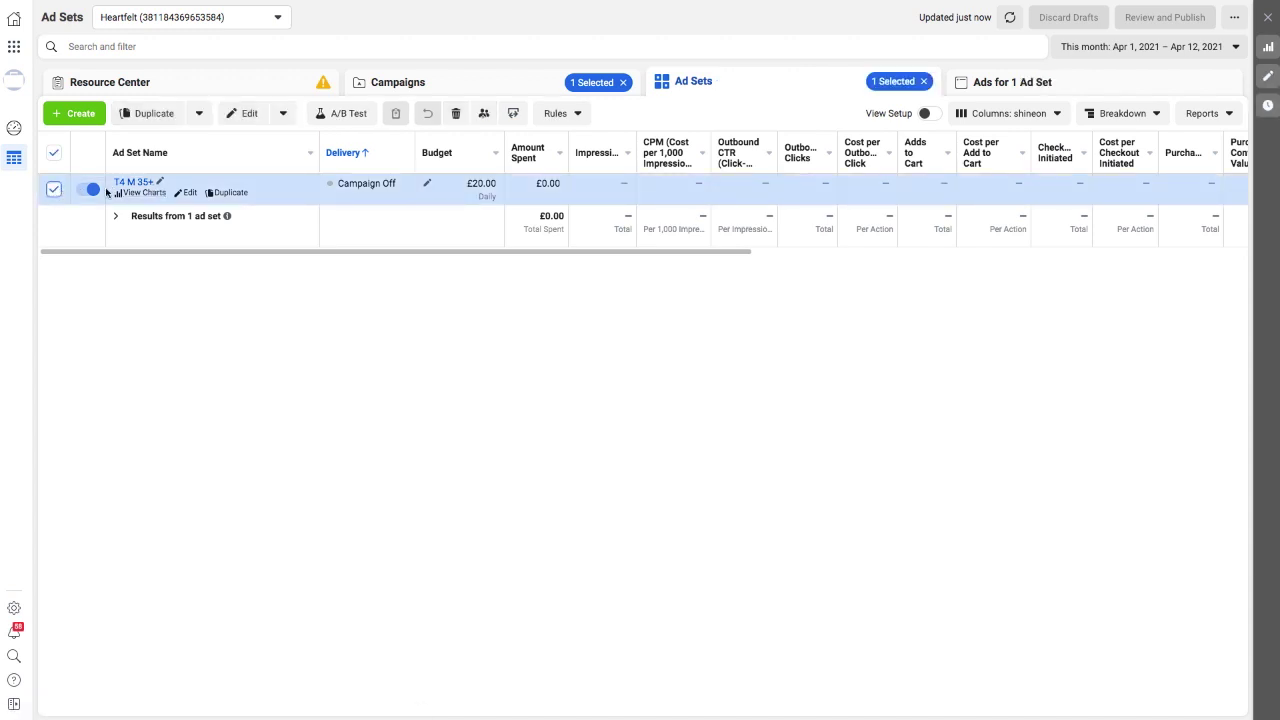
{"action": "left_click", "coordinate": [142, 114]}
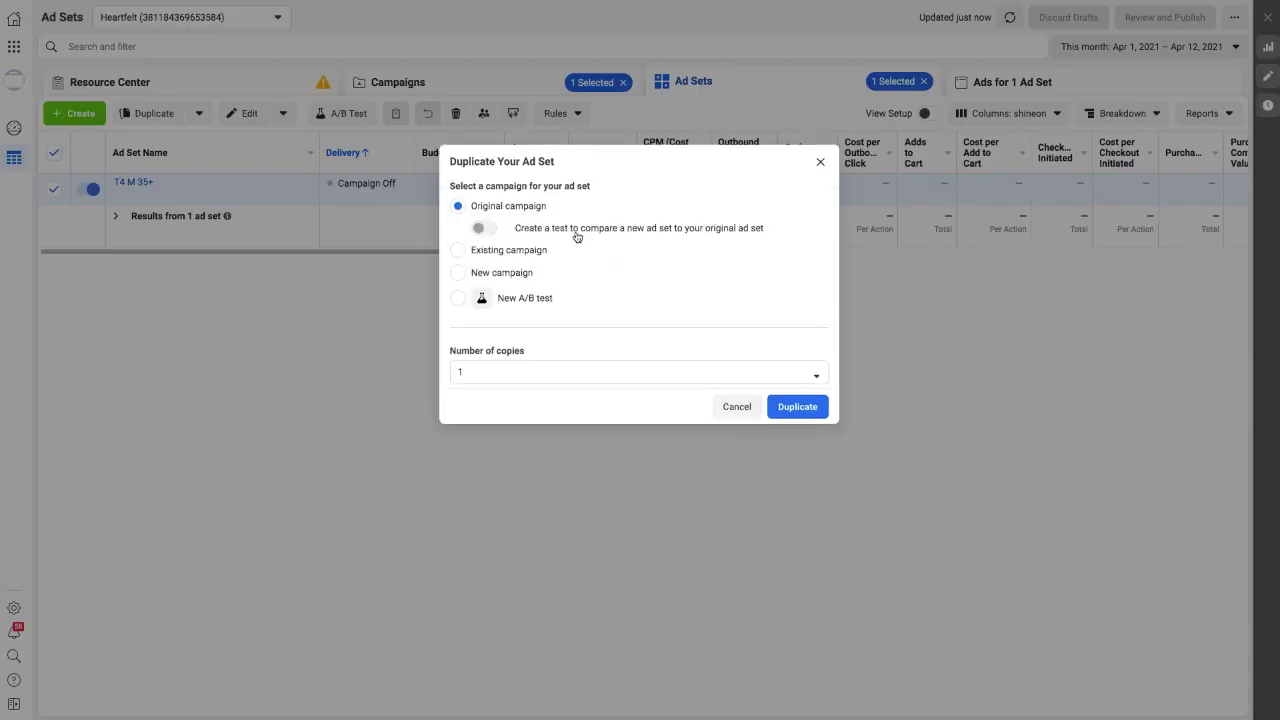
{"action": "left_click", "coordinate": [457, 272]}
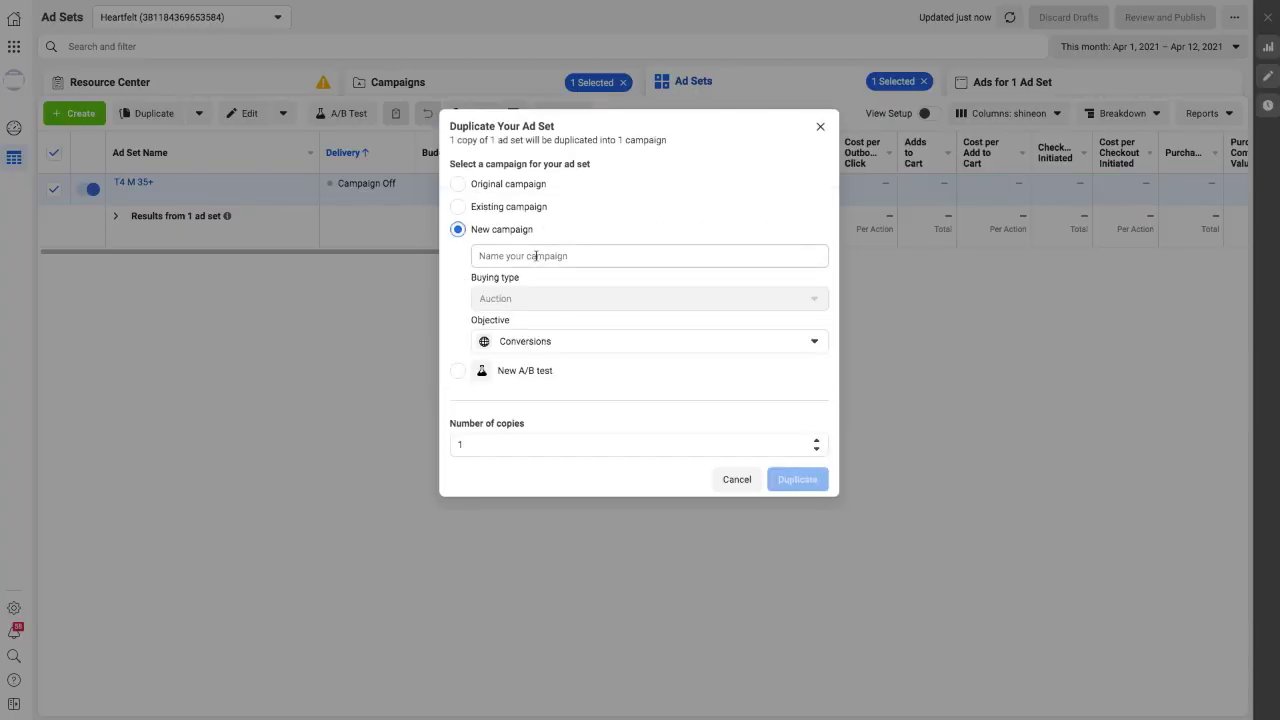
{"action": "left_click", "coordinate": [536, 256]}
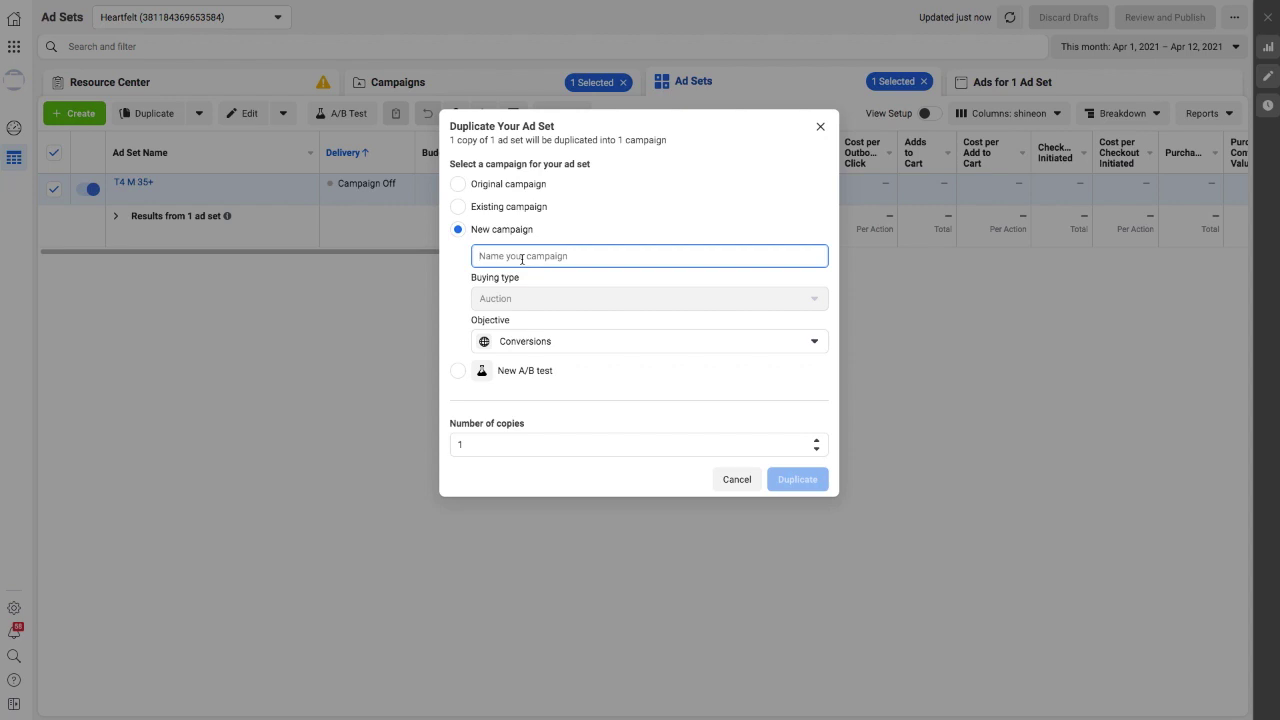
{"action": "type", "text": "To MY Wife"}
{"action": "key", "text": "BackSpace"}
{"action": "key", "text": "BackSpace"}
{"action": "key", "text": "BackSpace"}
{"action": "key", "text": "BackSpace"}
{"action": "key", "text": "BackSpace"}
{"action": "key", "text": "BackSpace"}
{"action": "type", "text": "y Wife CBO 25"}
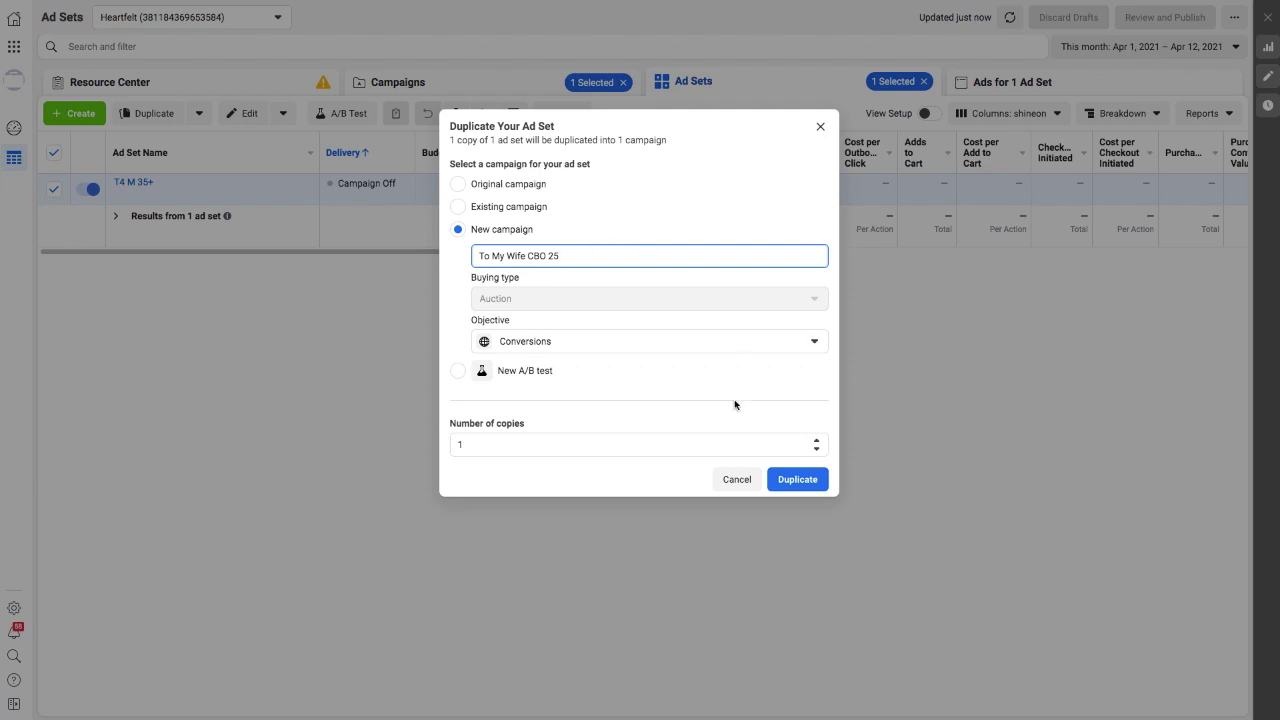
{"action": "left_click", "coordinate": [797, 477]}
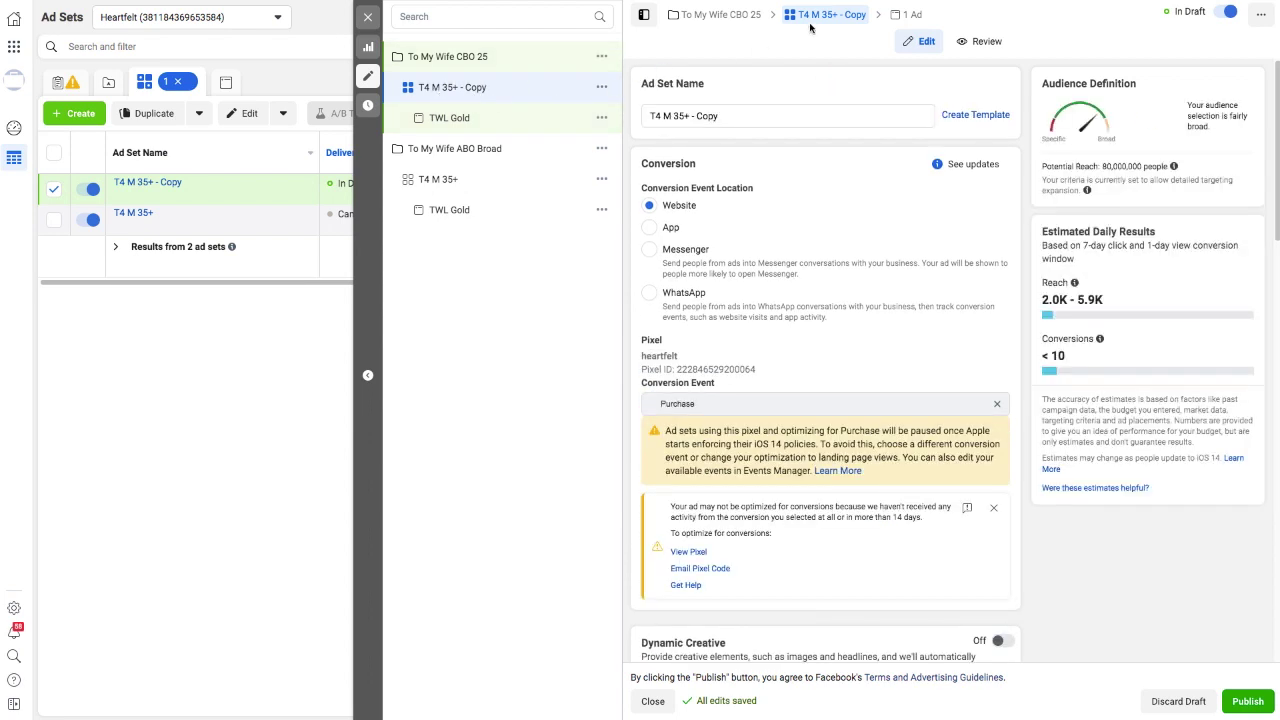
Step: Turn on Campaign Budget Optimization for the To My Wife CBO 25 campaign and set its daily budget to £25
{"action": "left_click", "coordinate": [717, 15]}
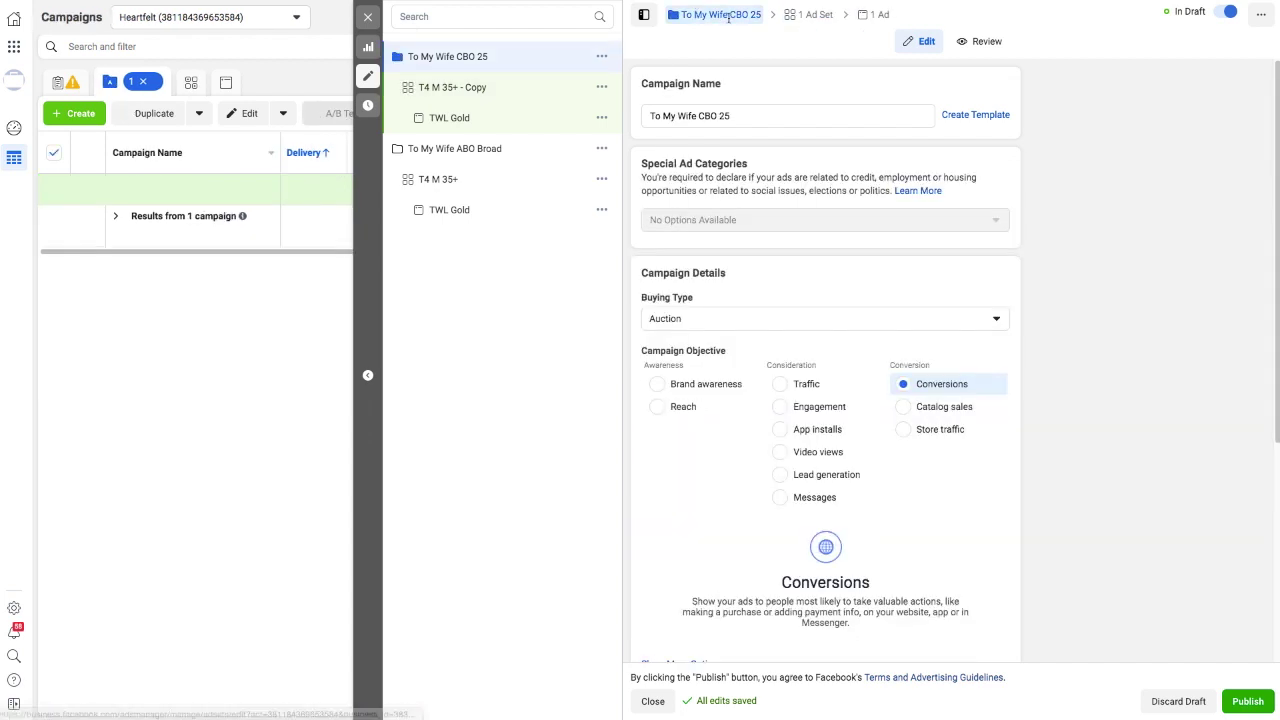
{"action": "scroll", "coordinate": [929, 410], "scroll_direction": "down", "scroll_amount": 5}
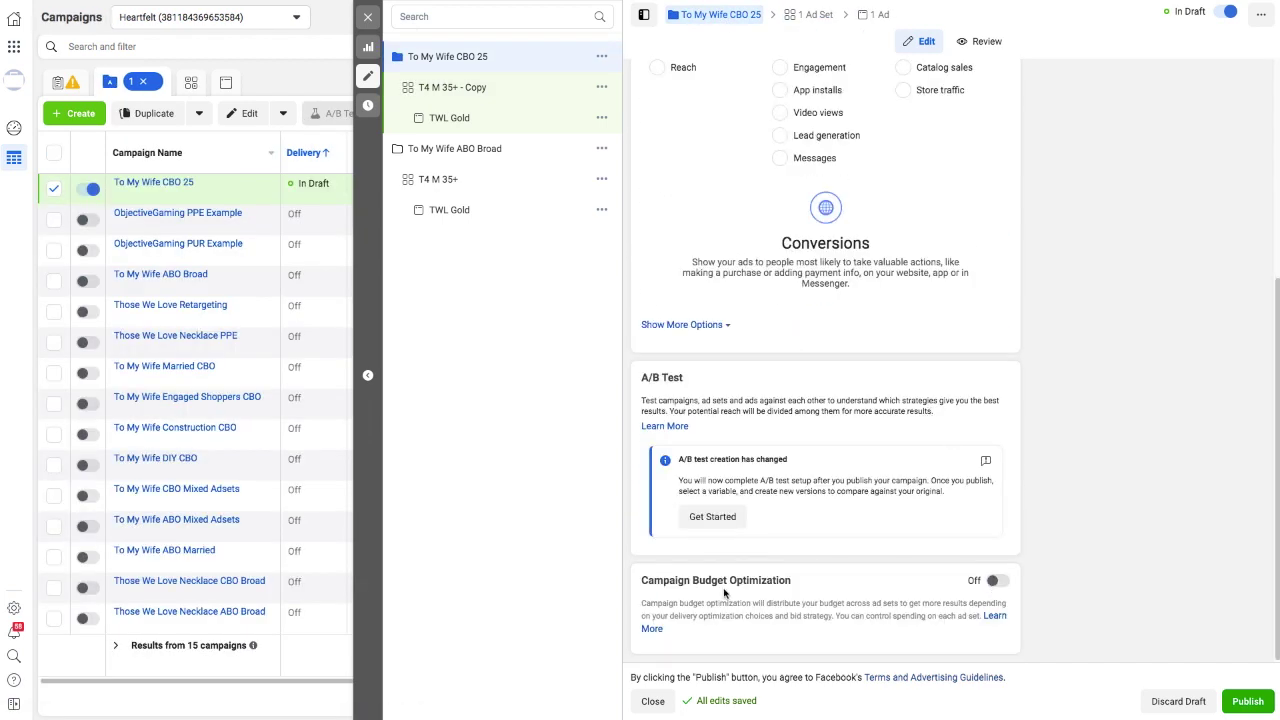
{"action": "left_click", "coordinate": [996, 581]}
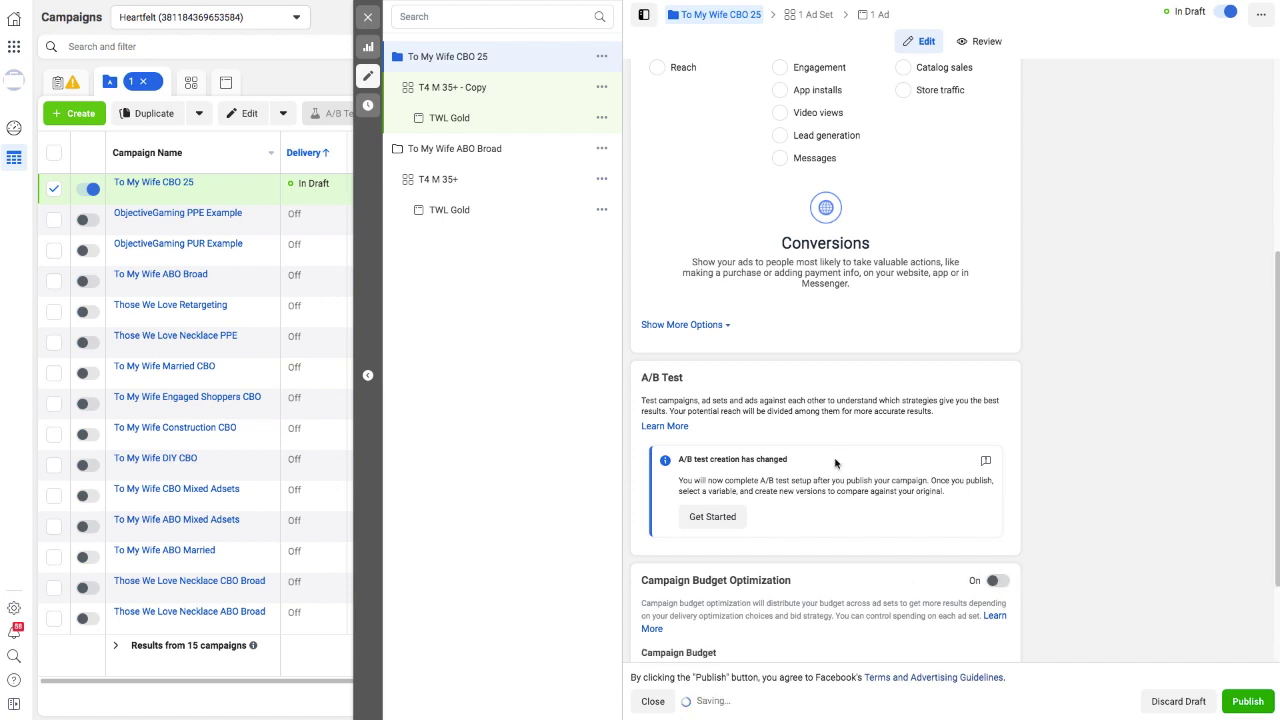
{"action": "scroll", "coordinate": [836, 463], "scroll_direction": "down", "scroll_amount": 1}
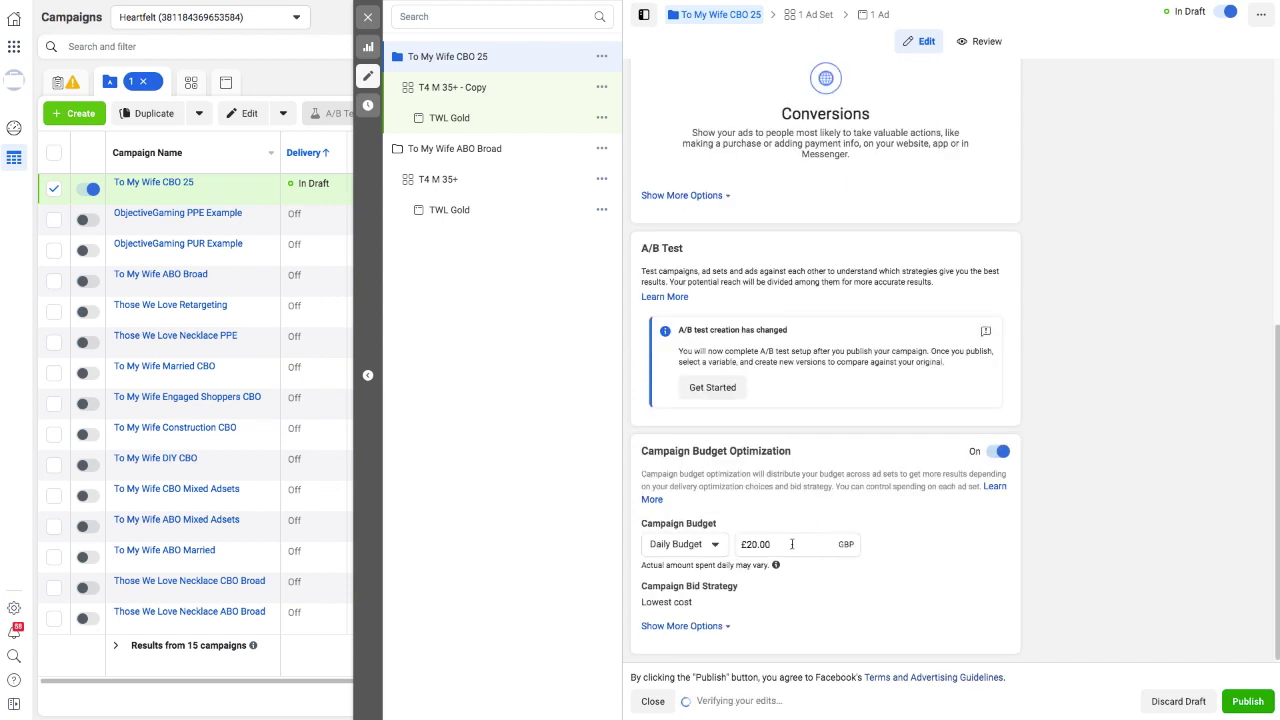
{"action": "left_click", "coordinate": [766, 544]}
{"action": "type", "text": "25"}
{"action": "left_click", "coordinate": [859, 439]}
Step: Rename the copied ad set in the new campaign as "T4 M 35+ CBO"
{"action": "left_click", "coordinate": [809, 14]}
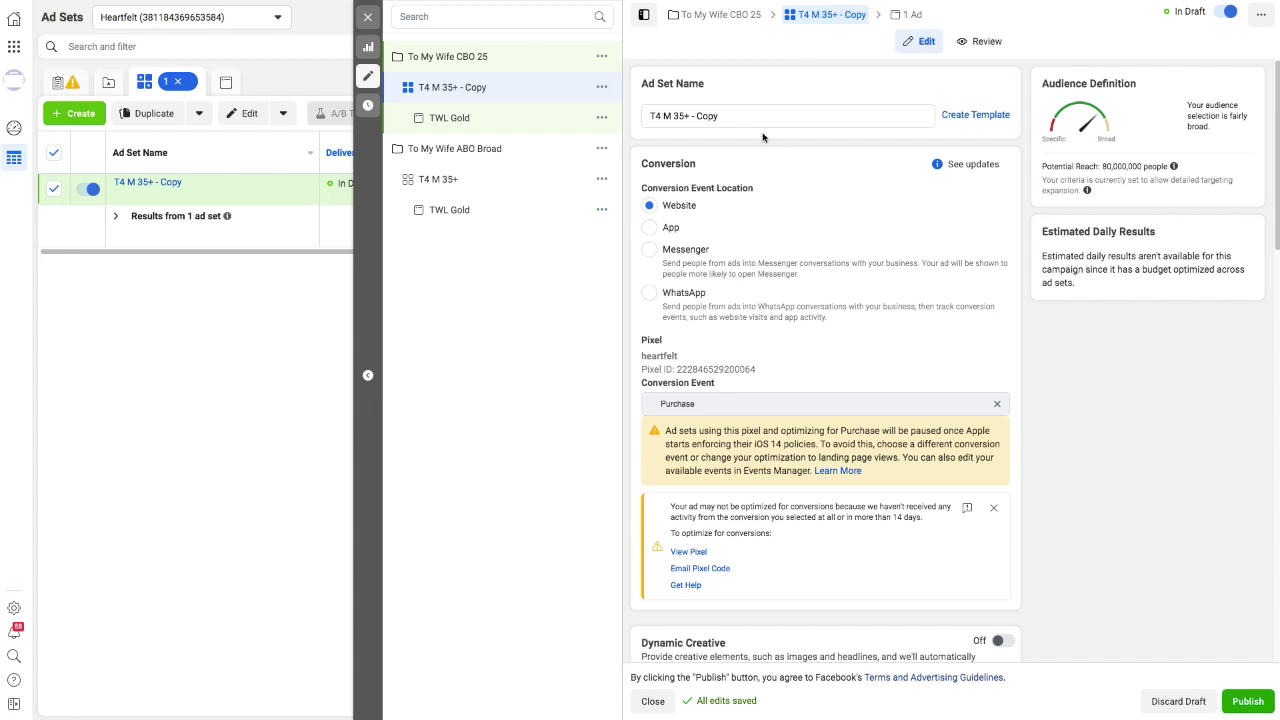
{"action": "left_click", "coordinate": [693, 116]}
{"action": "key", "text": "shift+End"}
{"action": "key", "text": "BackSpace"}
{"action": "type", "text": "CBO"}
{"action": "left_click", "coordinate": [1089, 383]}
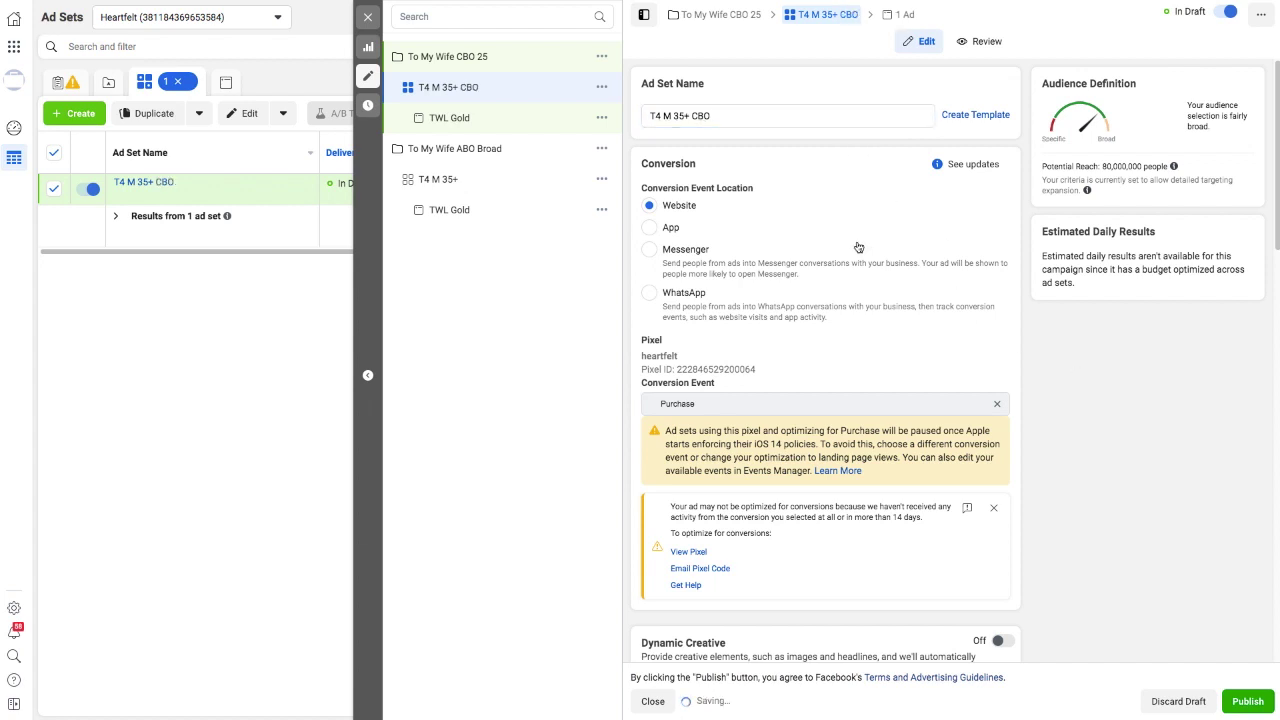
Step: Schedule the T4 M 35+ CBO ad set to start on Apr 13, 2021 at 3:00 AM
{"action": "scroll", "coordinate": [857, 249], "scroll_direction": "down", "scroll_amount": 3}
{"action": "scroll", "coordinate": [857, 249], "scroll_direction": "down", "scroll_amount": 3}
{"action": "mouse_move", "coordinate": [688, 360]}
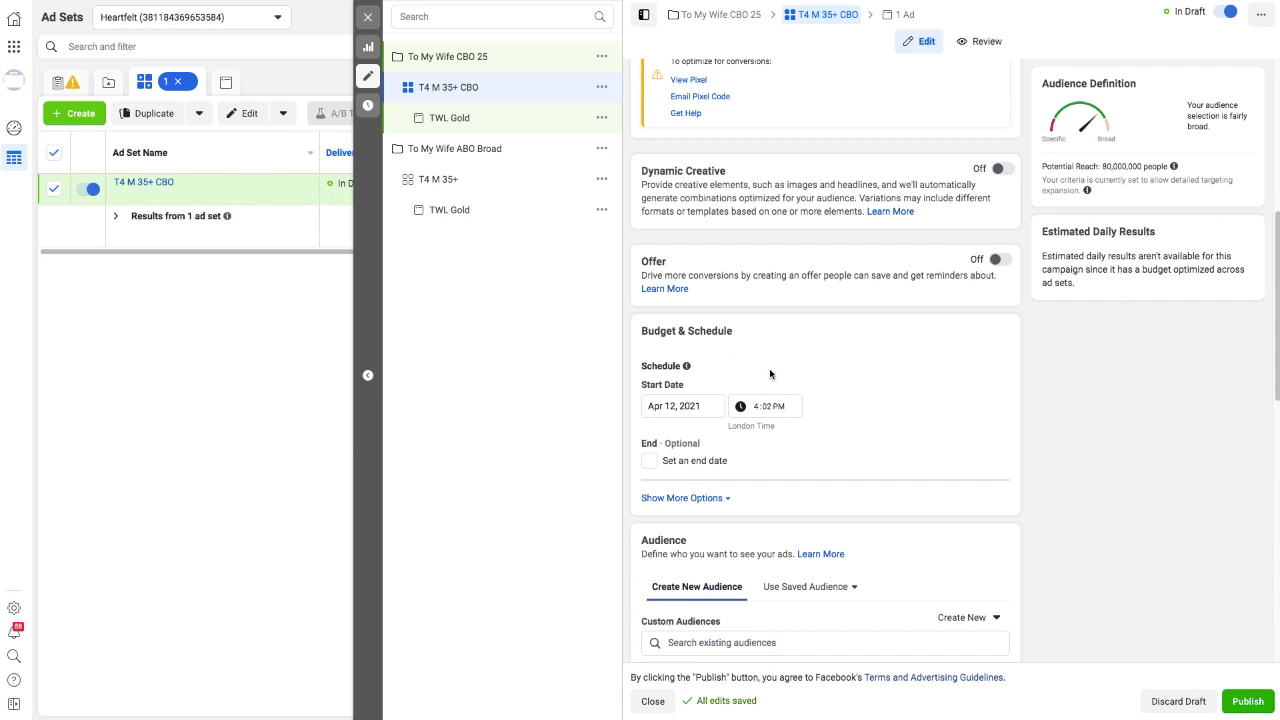
{"action": "left_click", "coordinate": [665, 406]}
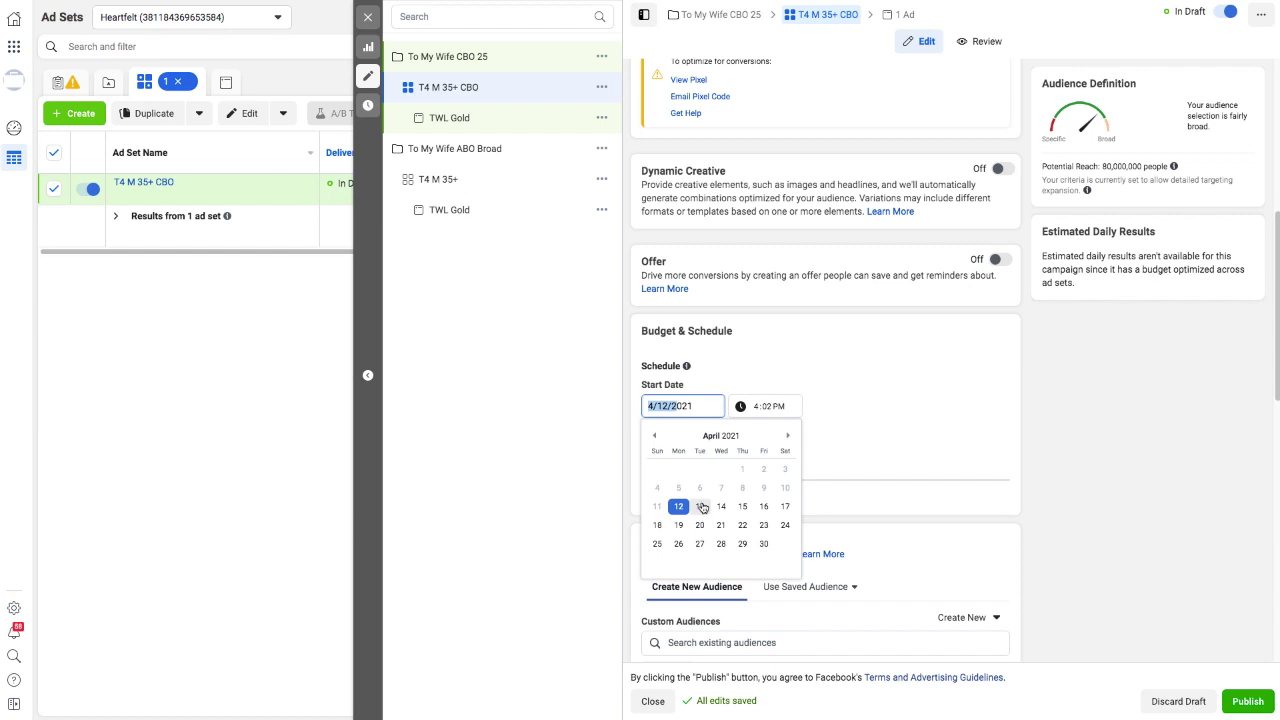
{"action": "left_click", "coordinate": [702, 507]}
{"action": "left_click", "coordinate": [757, 406]}
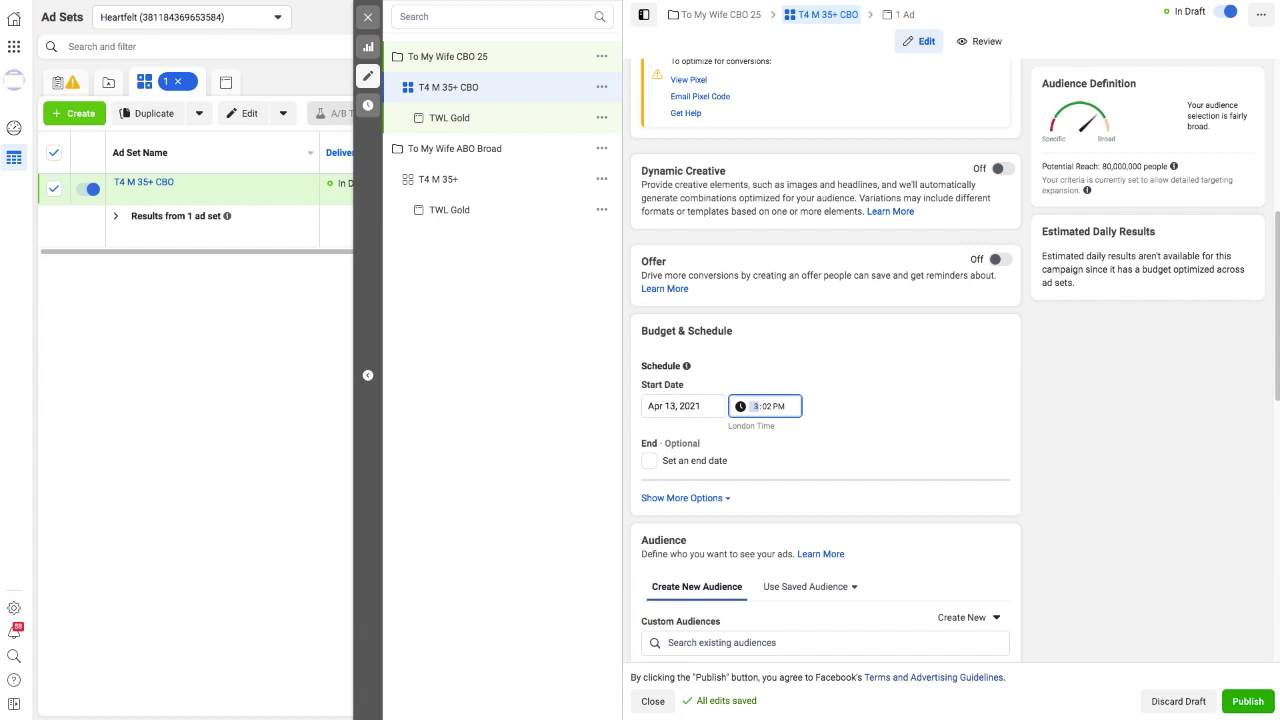
{"action": "type", "text": "320a"}
{"action": "type", "text": "0"}
{"action": "left_click", "coordinate": [922, 358]}
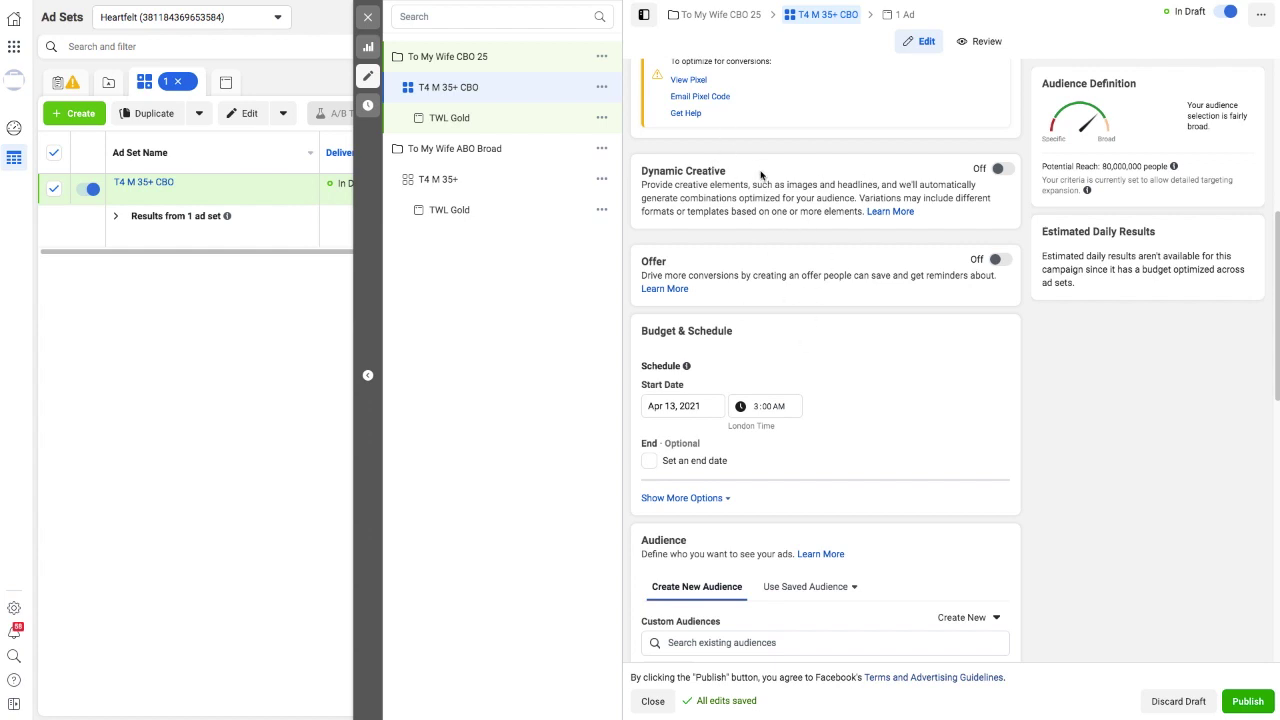
Step: Remove the United Kingdom and Australia from the ad set's audience locations
{"action": "scroll", "coordinate": [903, 363], "scroll_direction": "down", "scroll_amount": 5}
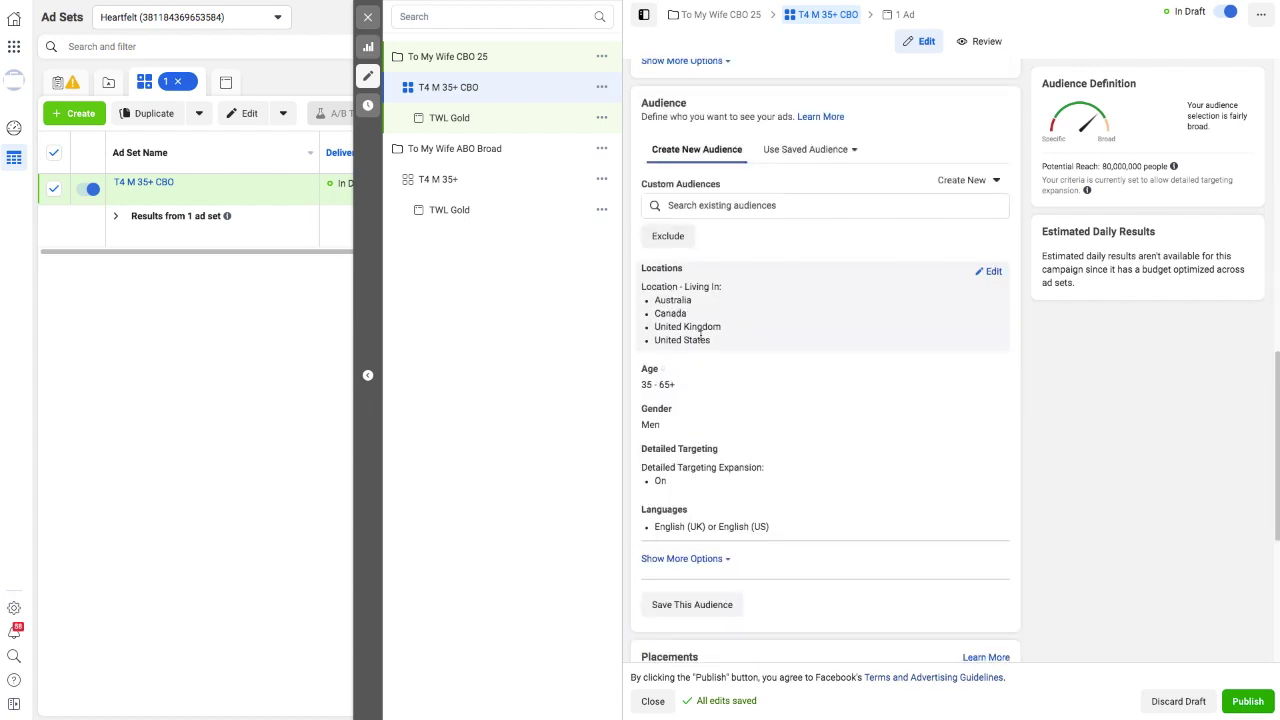
{"action": "left_click", "coordinate": [989, 272]}
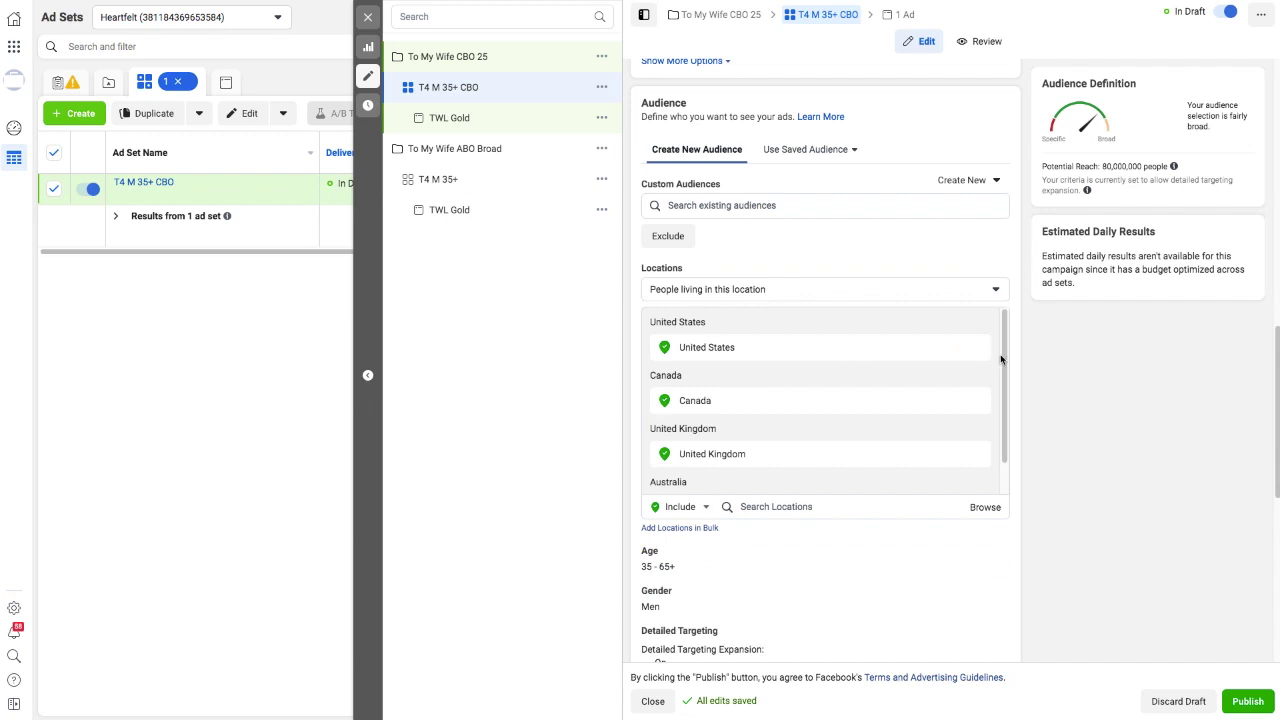
{"action": "mouse_move", "coordinate": [979, 456]}
{"action": "left_click", "coordinate": [978, 455]}
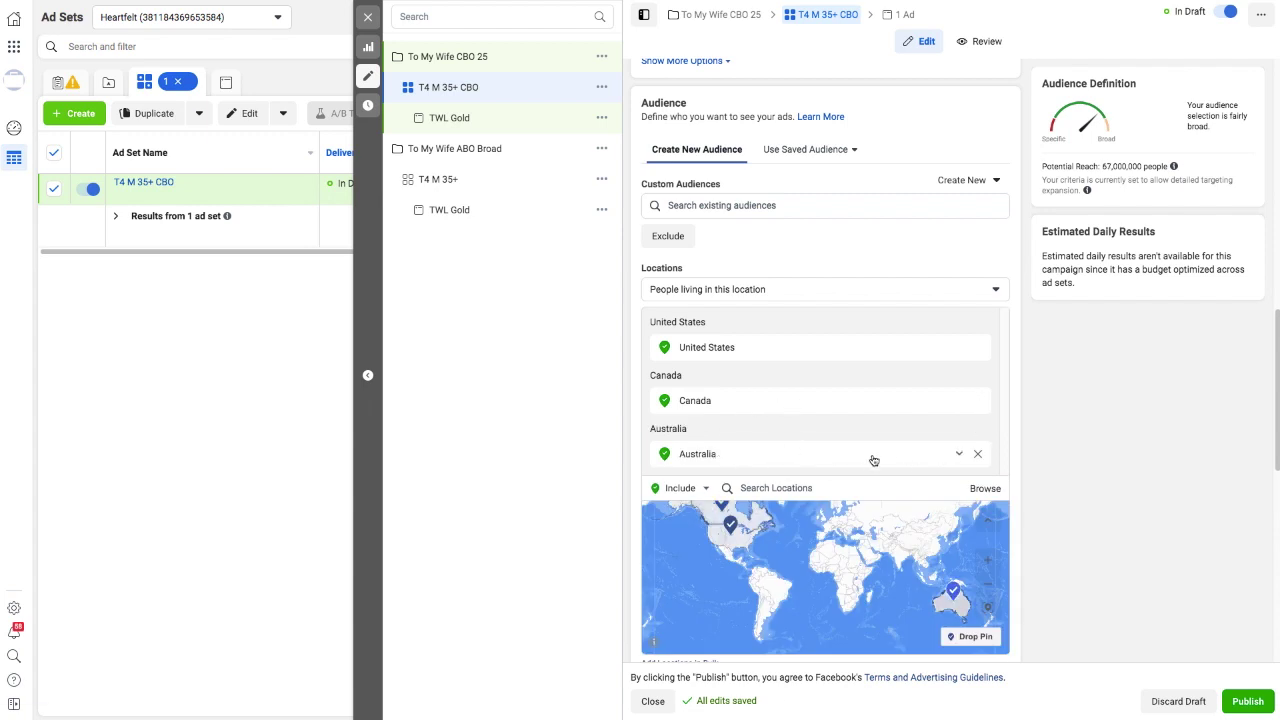
{"action": "left_click", "coordinate": [978, 454]}
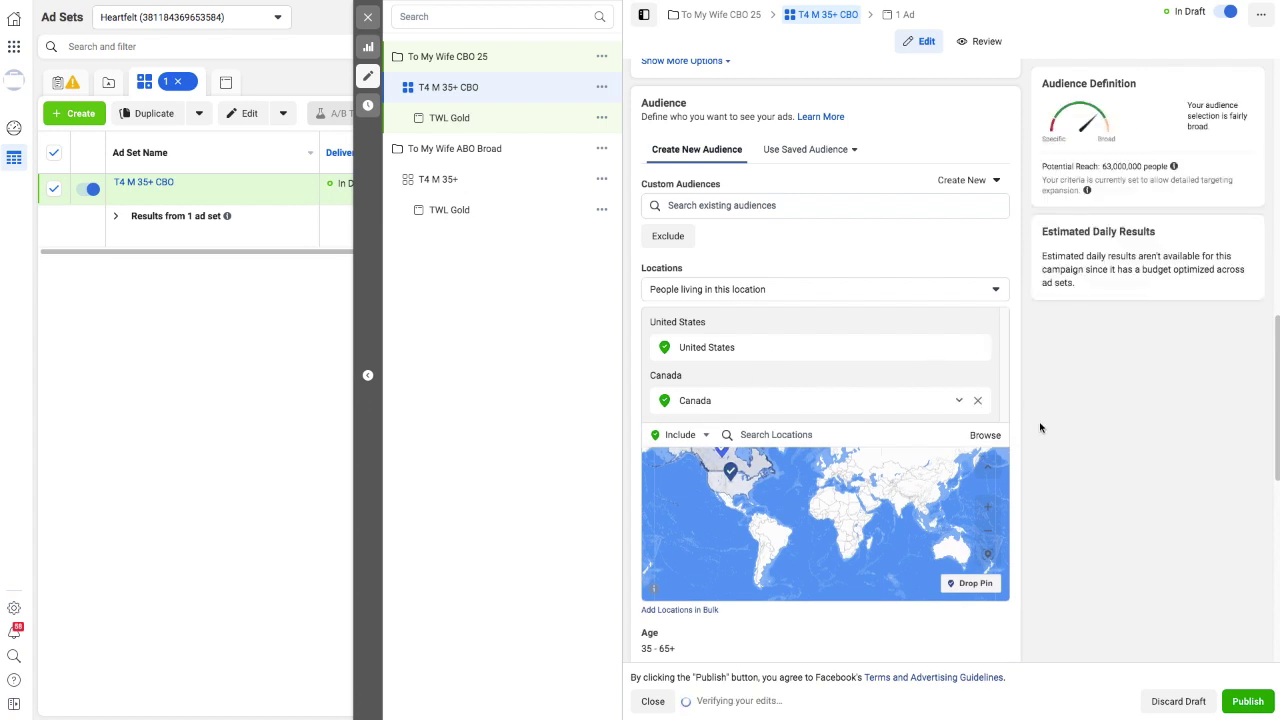
Step: Disable Detailed Targeting Expansion for the ad set's audience
{"action": "scroll", "coordinate": [1040, 428], "scroll_direction": "down", "scroll_amount": 3}
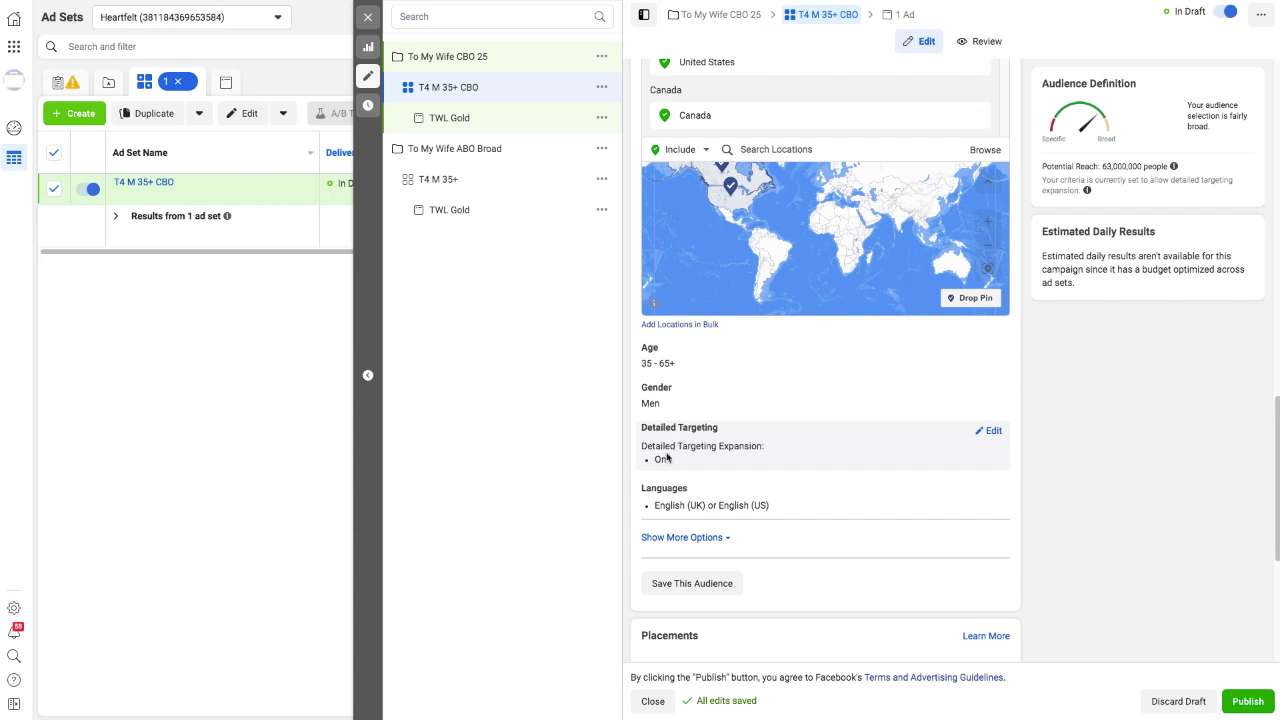
{"action": "left_click", "coordinate": [994, 433]}
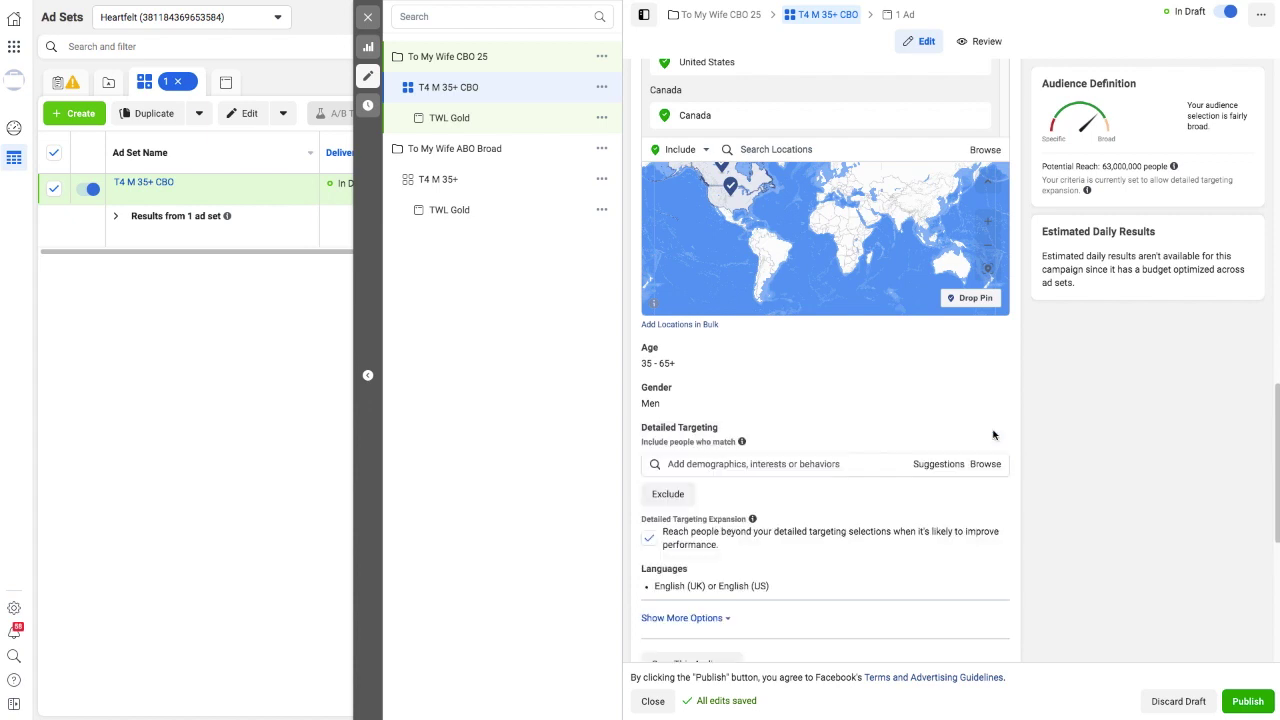
{"action": "left_click", "coordinate": [649, 540]}
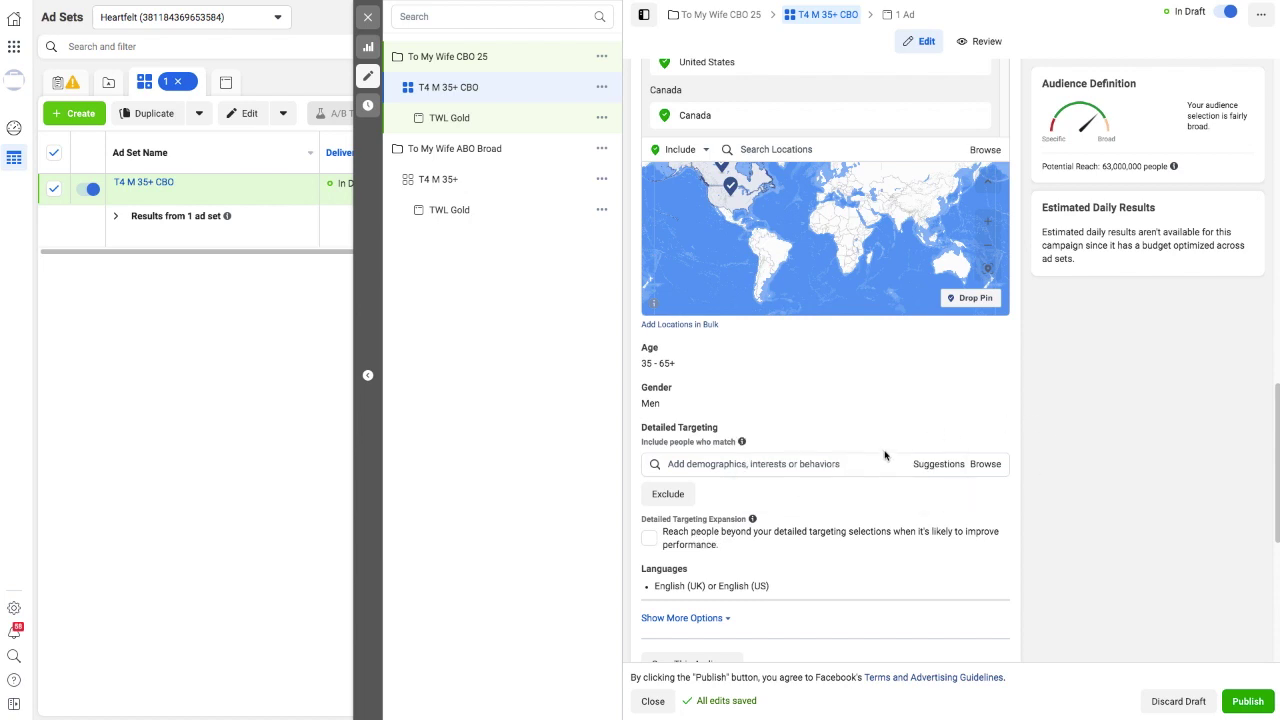
Step: Review the ad set's language, placement and delivery settings and the TWL Gold ad
{"action": "scroll", "coordinate": [884, 455], "scroll_direction": "down", "scroll_amount": 4}
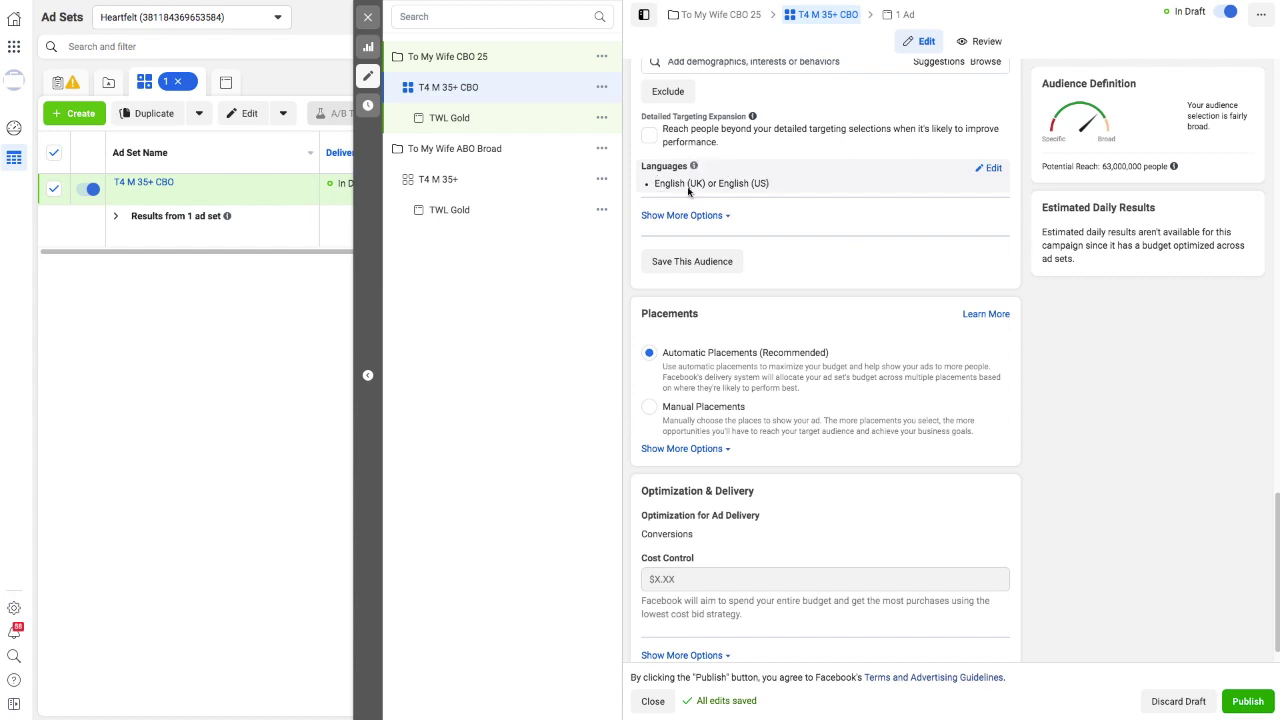
{"action": "scroll", "coordinate": [869, 366], "scroll_direction": "down", "scroll_amount": 1}
{"action": "scroll", "coordinate": [870, 204], "scroll_direction": "up", "scroll_amount": 5}
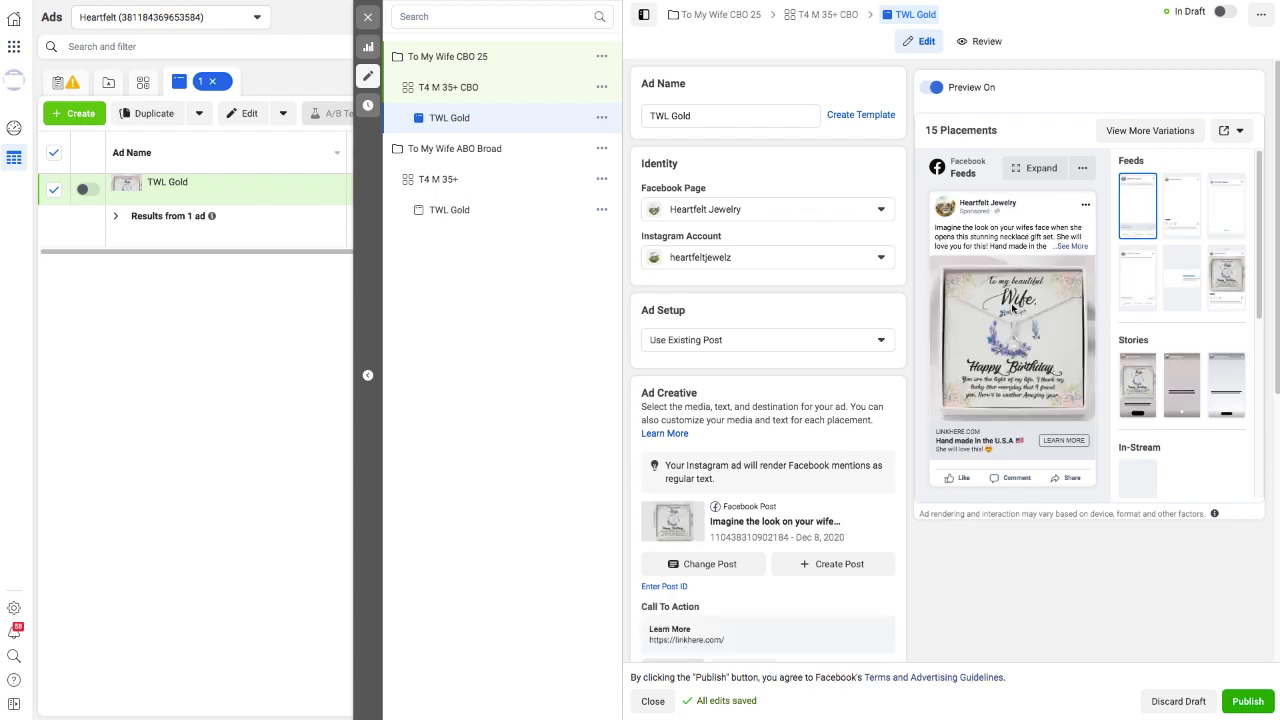
Step: Duplicate the T4 M 35+ CBO ad set four times within the To My Wife CBO 25 campaign
{"action": "left_click", "coordinate": [805, 15]}
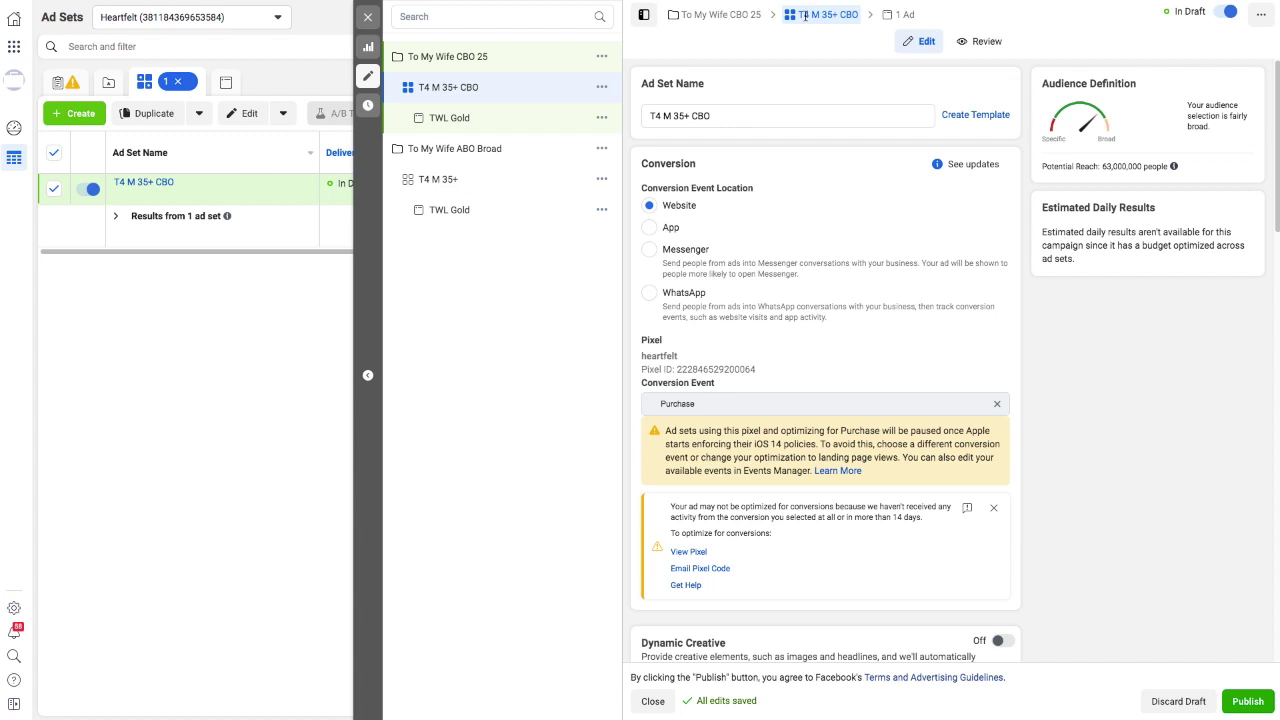
{"action": "left_click", "coordinate": [148, 113]}
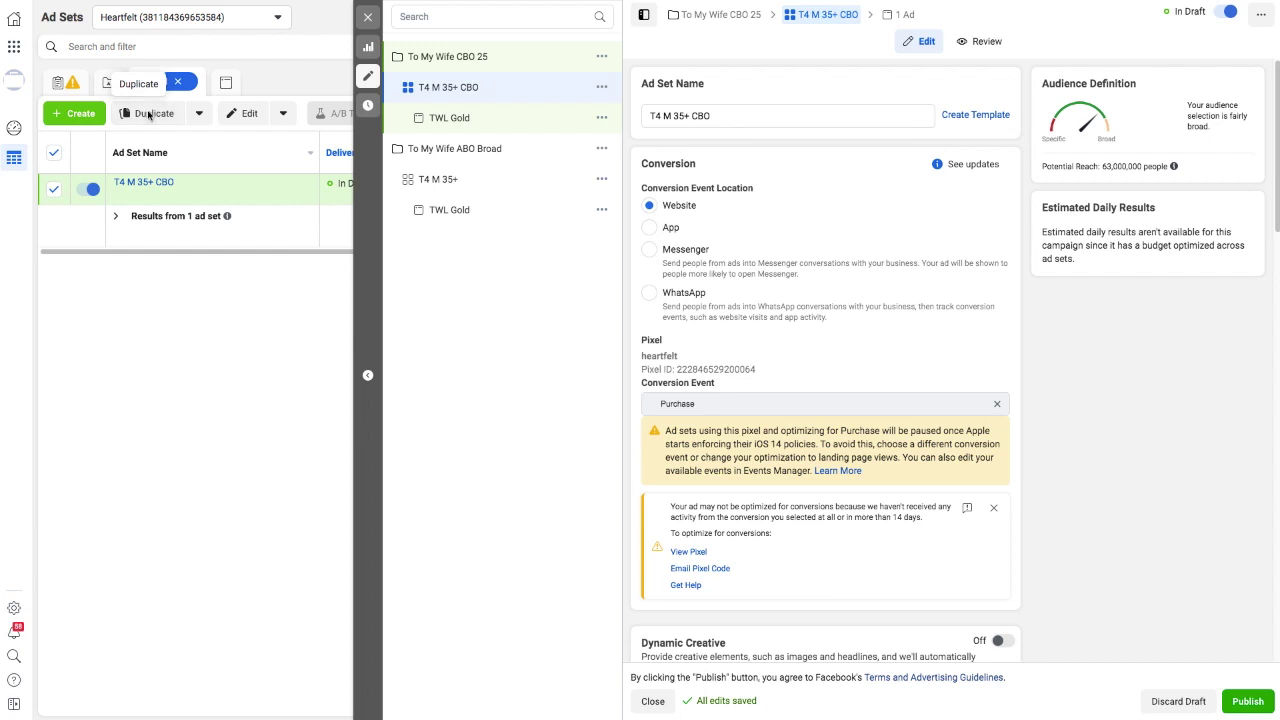
{"action": "left_click", "coordinate": [487, 349]}
{"action": "left_click", "coordinate": [790, 390]}
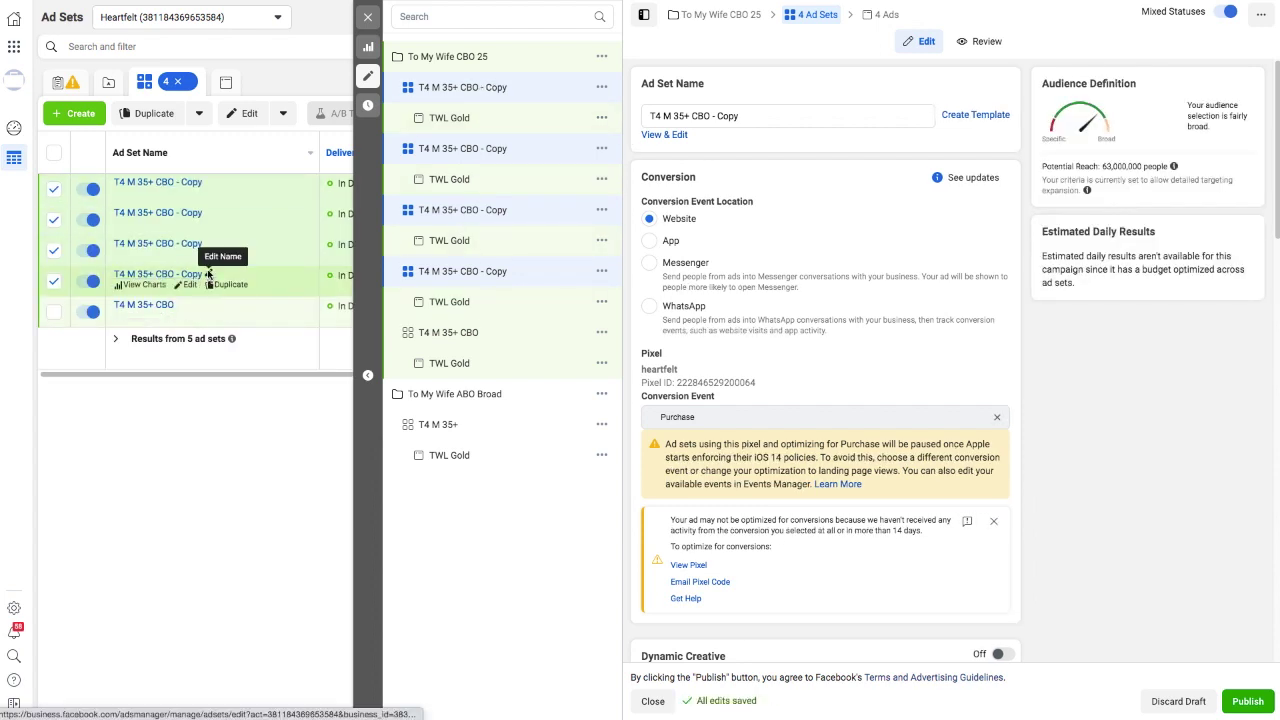
Step: Rename the ad set copy listed directly above the original as "T4 M 35+ CBO 2"
{"action": "left_click", "coordinate": [208, 273]}
{"action": "left_click_drag", "start_coordinate": [197, 304], "coordinate": [276, 304]}
{"action": "type", "text": "2"}
{"action": "left_click", "coordinate": [325, 334]}
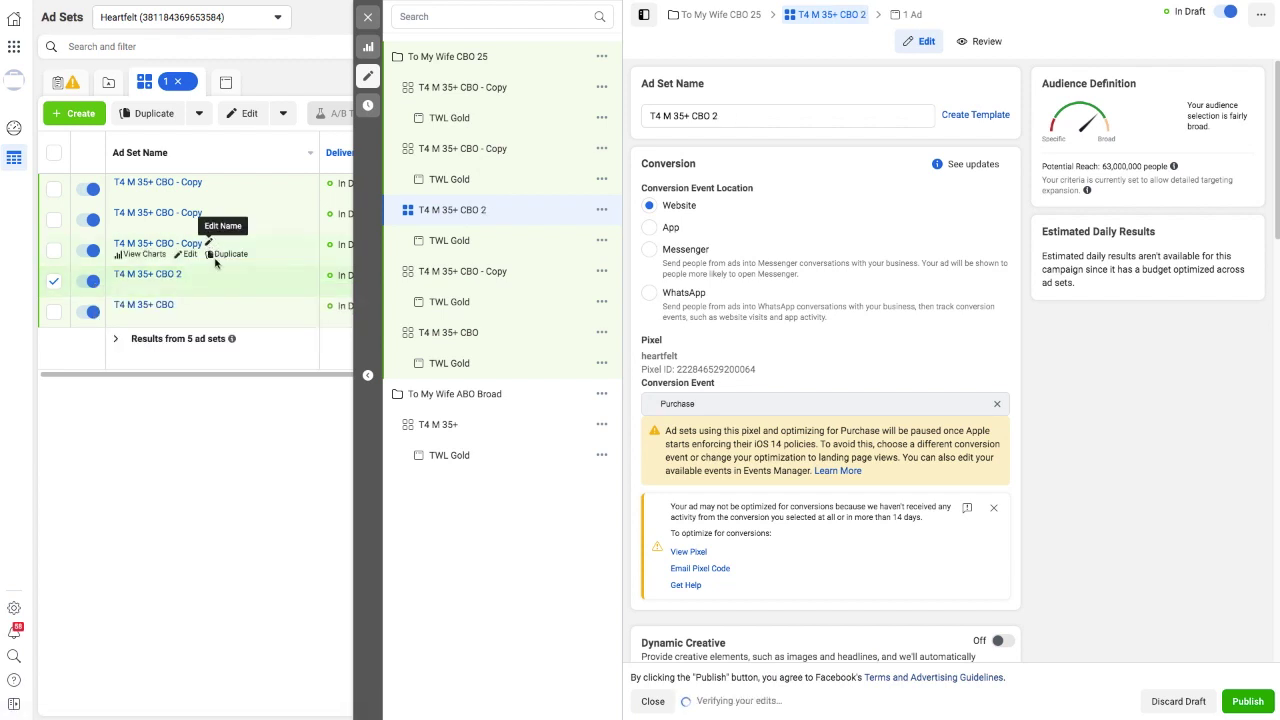
Step: Rename the ad set copy directly above T4 M 35+ CBO 2 as "T4 M 35+ CBO 3"
{"action": "left_click", "coordinate": [209, 245]}
{"action": "left_click_drag", "start_coordinate": [201, 276], "coordinate": [274, 274]}
{"action": "type", "text": "4 M 35+ CBO 3"}
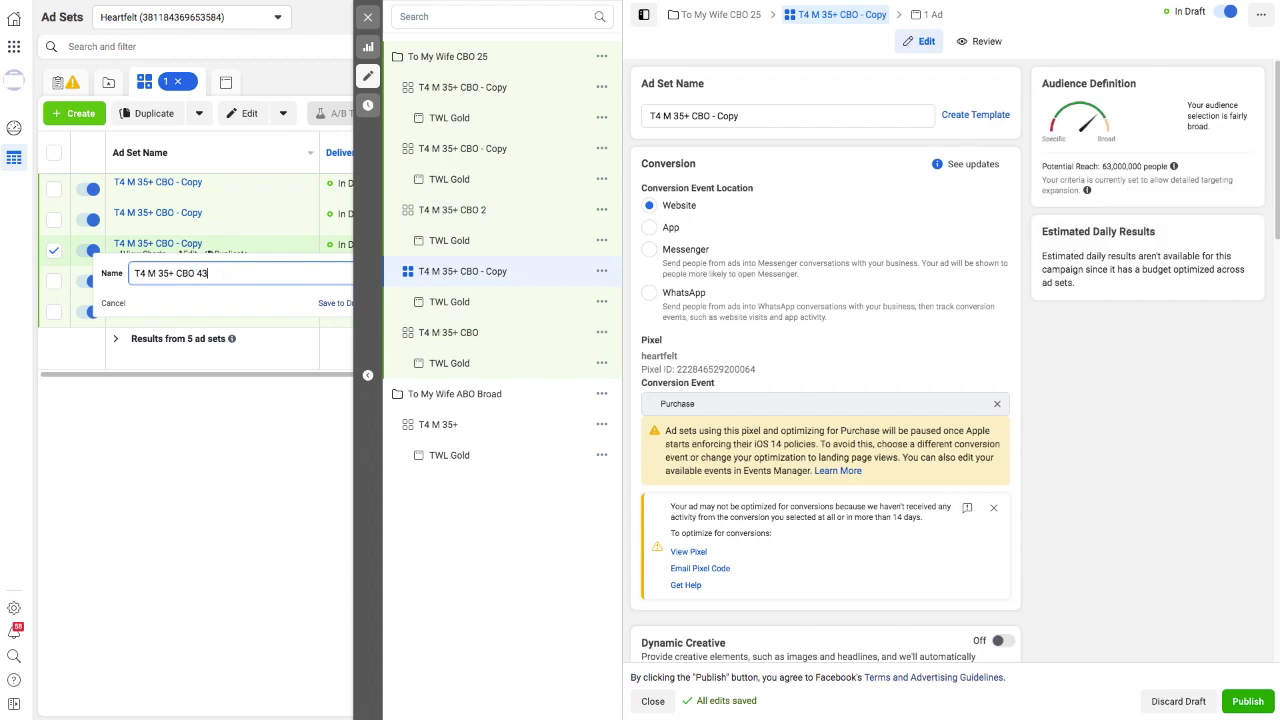
{"action": "key", "text": "Return"}
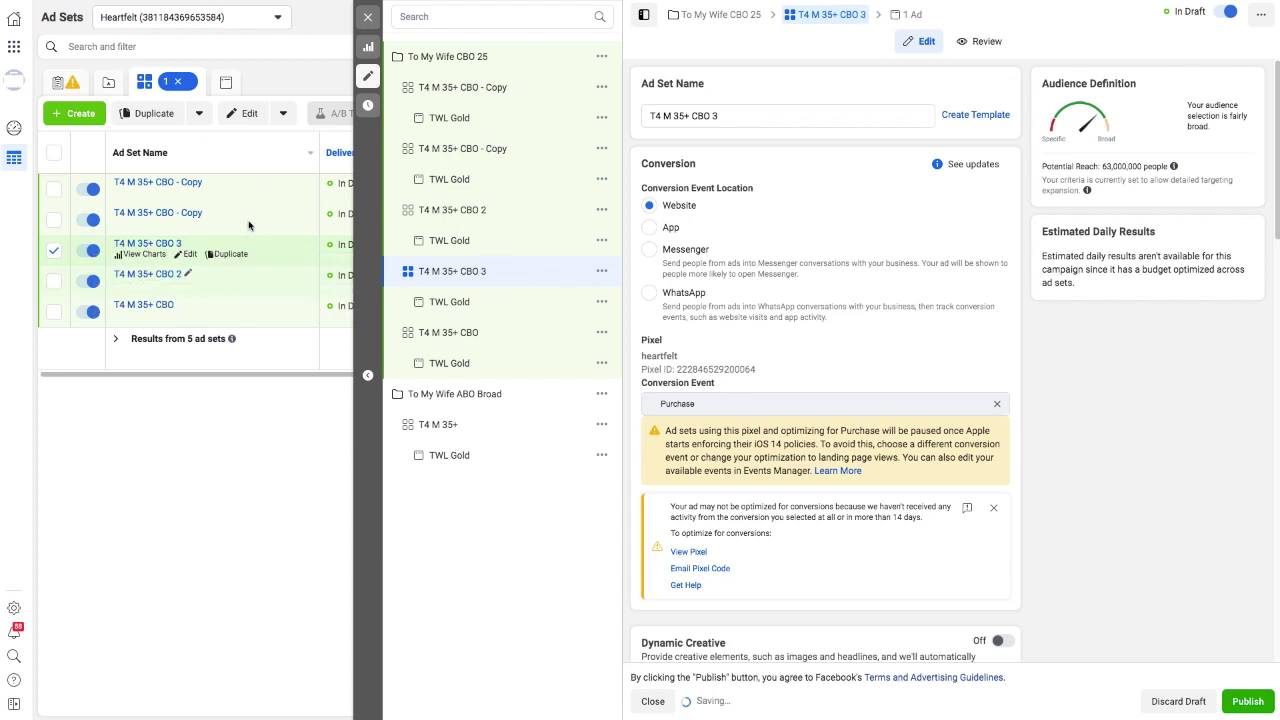
Step: Rename the ad set copy directly above T4 M 35+ CBO 3 as "T4 M 35+ CBO 4"
{"action": "left_click", "coordinate": [209, 214]}
{"action": "left_click_drag", "start_coordinate": [197, 243], "coordinate": [243, 243]}
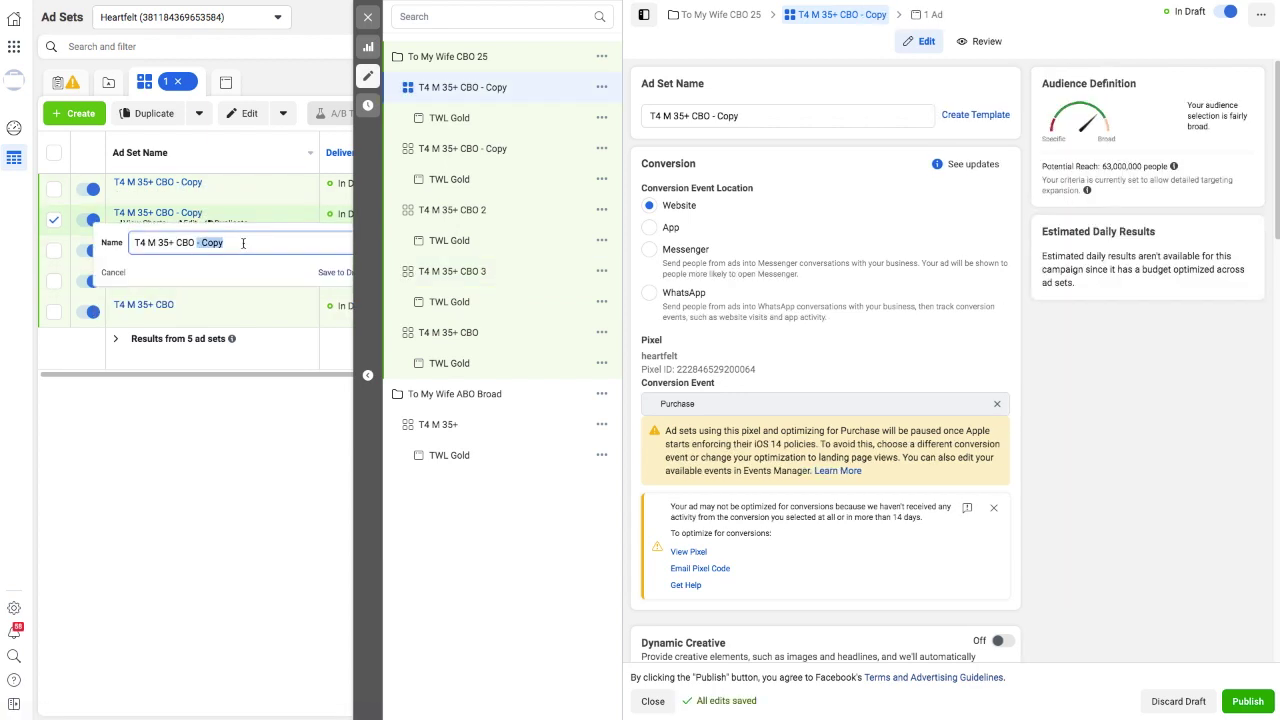
{"action": "type", "text": "4"}
{"action": "key", "text": "Return"}
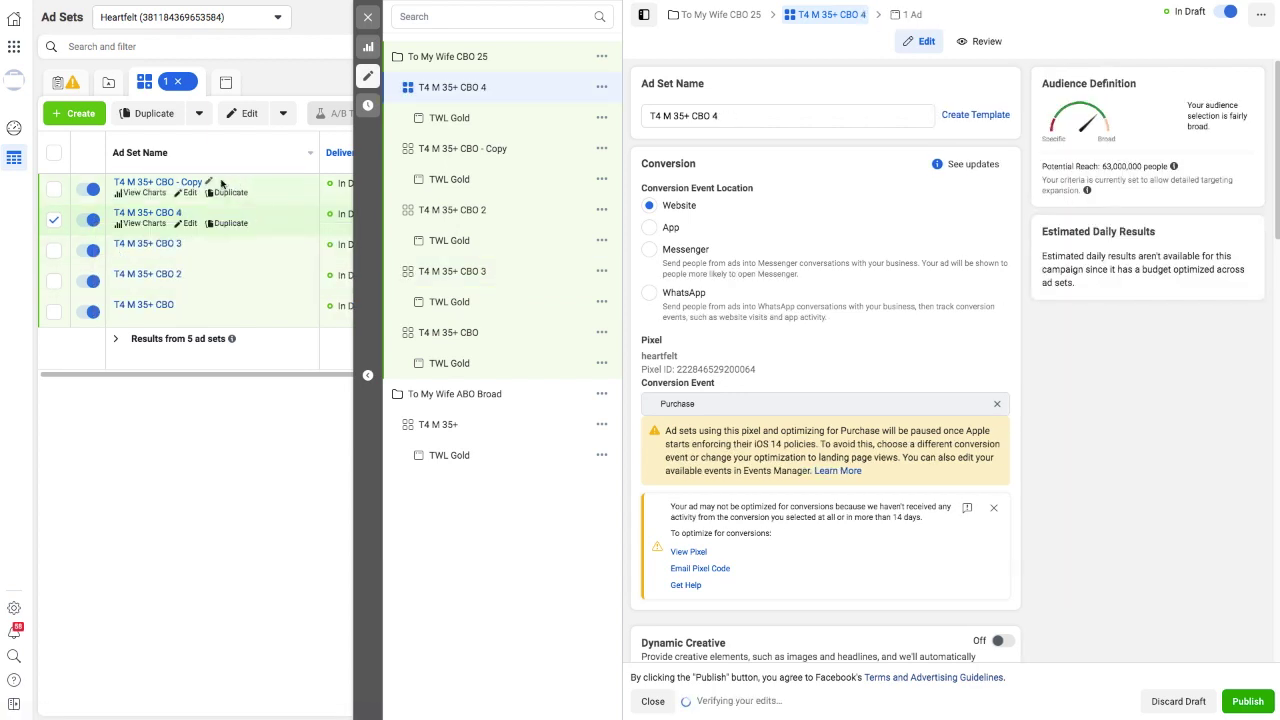
Step: Rename the remaining ad set copy, listed directly above T4 M 35+ CBO 4, as "T4 M 35+ CBO 5"
{"action": "left_click", "coordinate": [209, 183]}
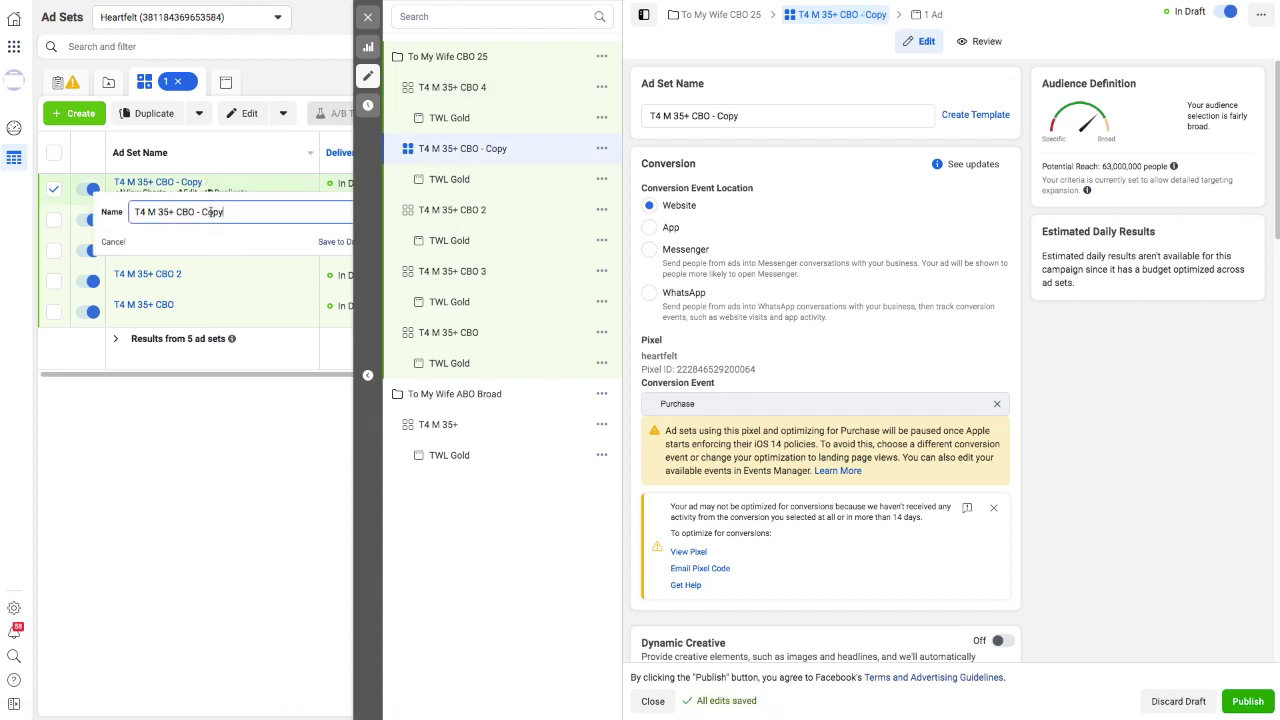
{"action": "left_click_drag", "start_coordinate": [196, 212], "coordinate": [257, 216]}
{"action": "type", "text": "5"}
{"action": "key", "text": "Return"}
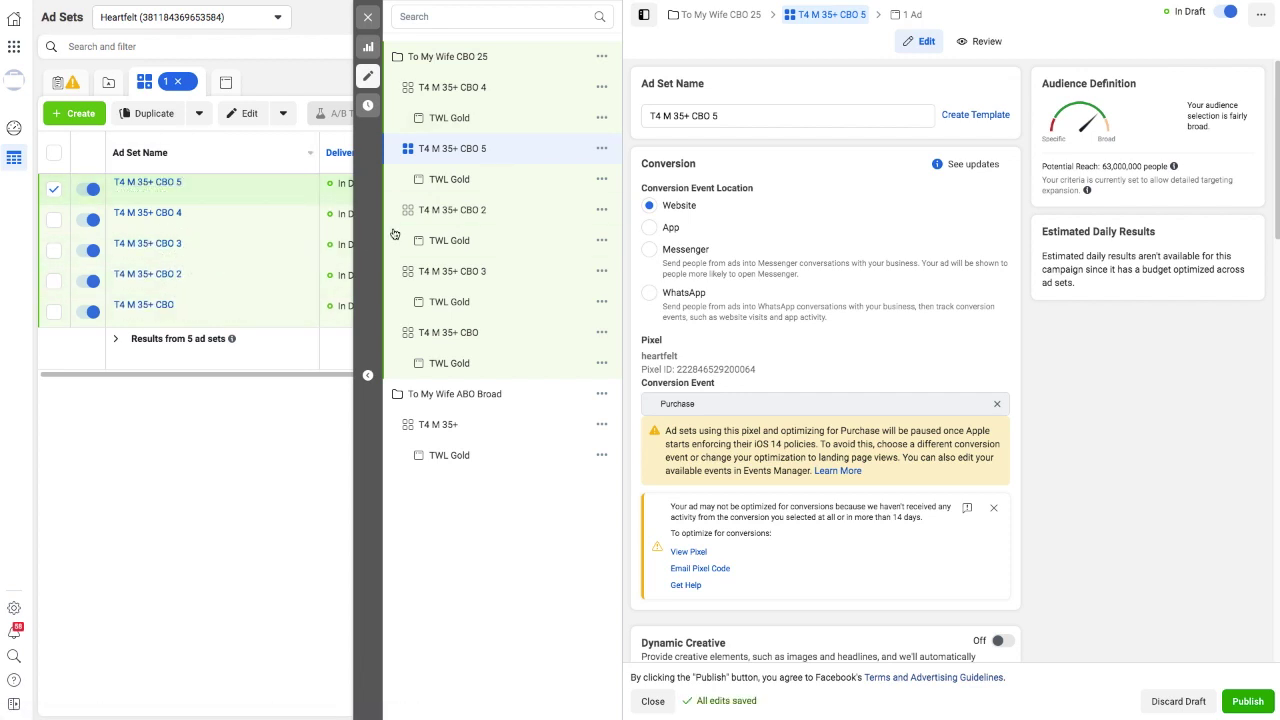
Step: Turn off Detailed Targeting Expansion for ad sets T4 M 35+ CBO 4, 5, 2 and 3 in the To My Wife CBO 25 campaign
{"action": "left_click", "coordinate": [460, 88]}
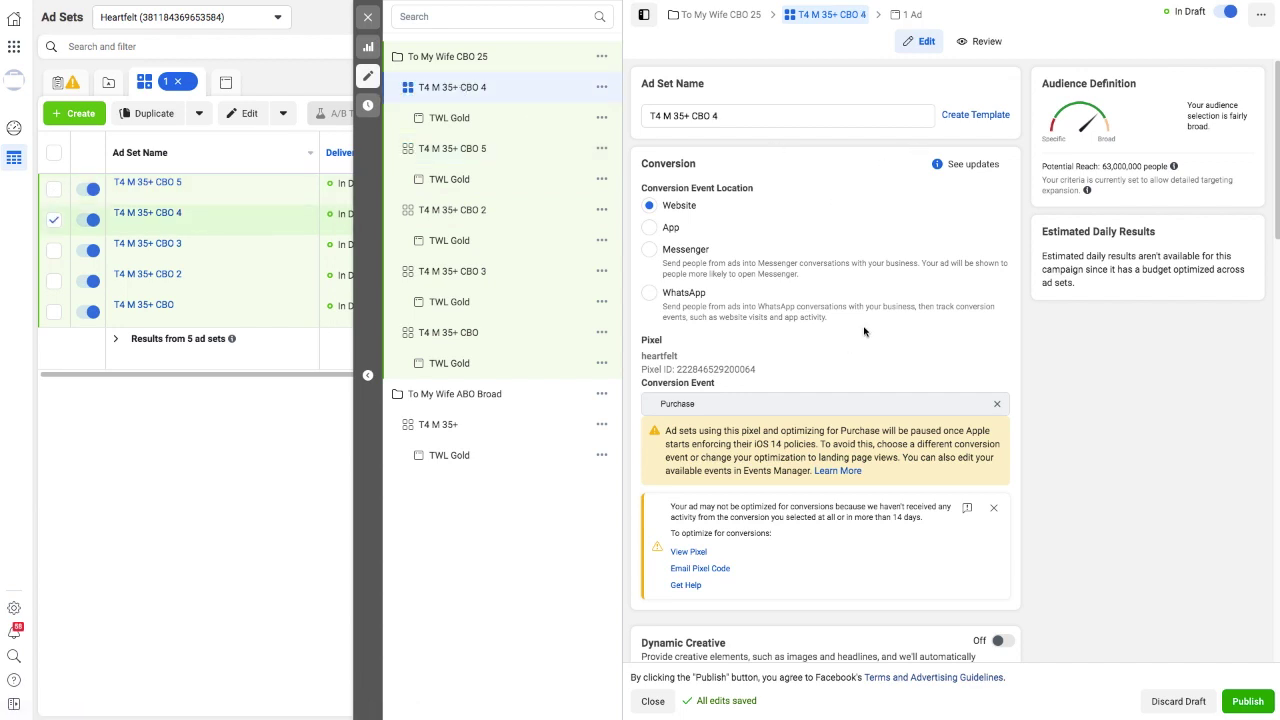
{"action": "scroll", "coordinate": [911, 327], "scroll_direction": "down", "scroll_amount": 10}
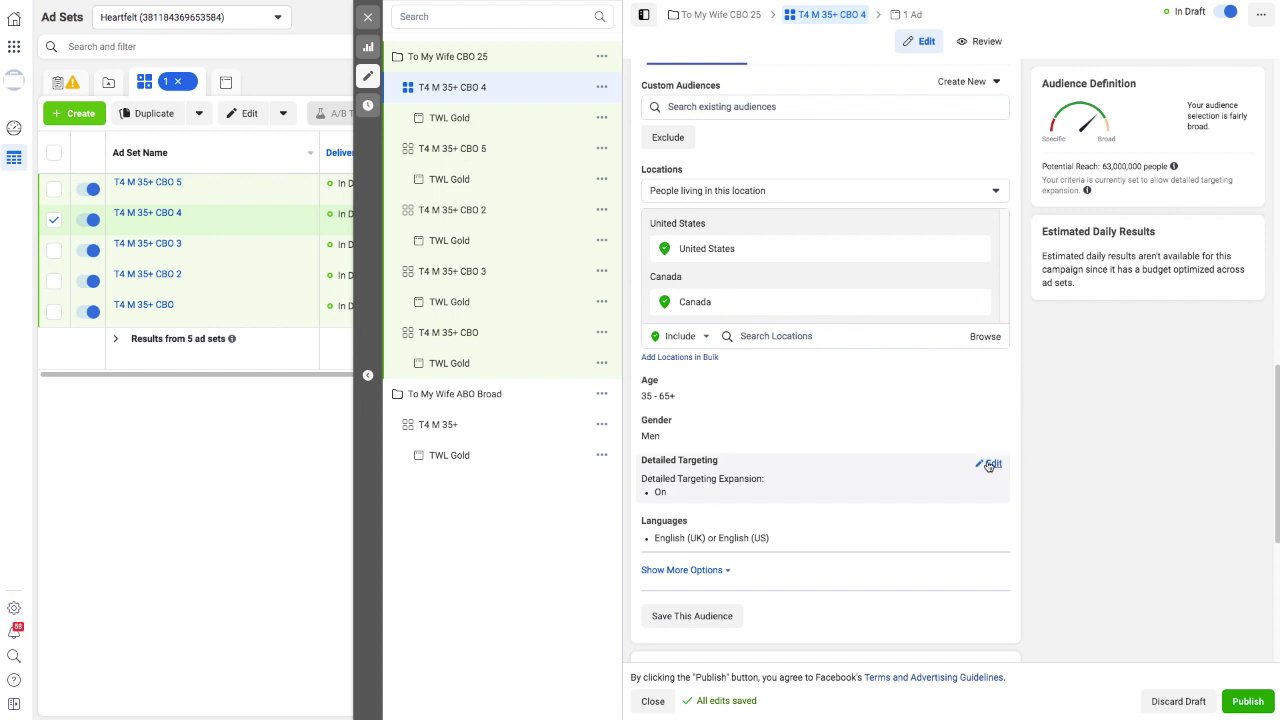
{"action": "left_click", "coordinate": [988, 466]}
{"action": "left_click", "coordinate": [649, 570]}
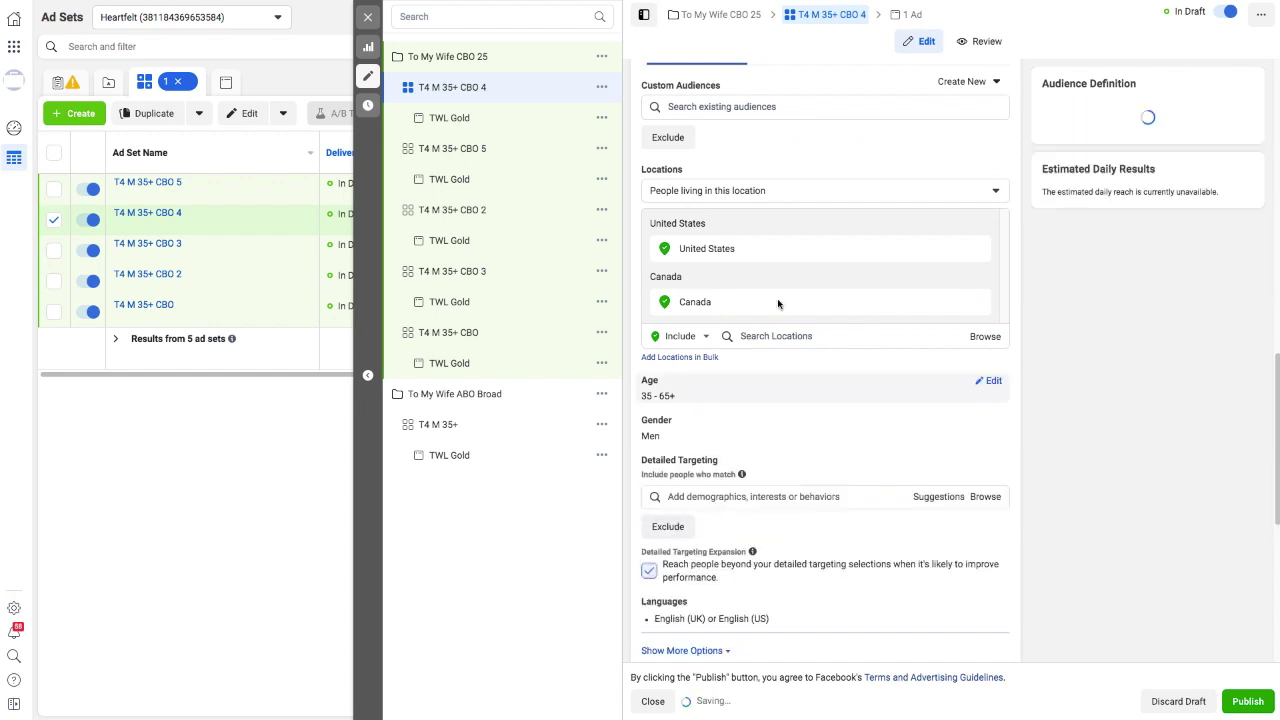
{"action": "left_click", "coordinate": [440, 148]}
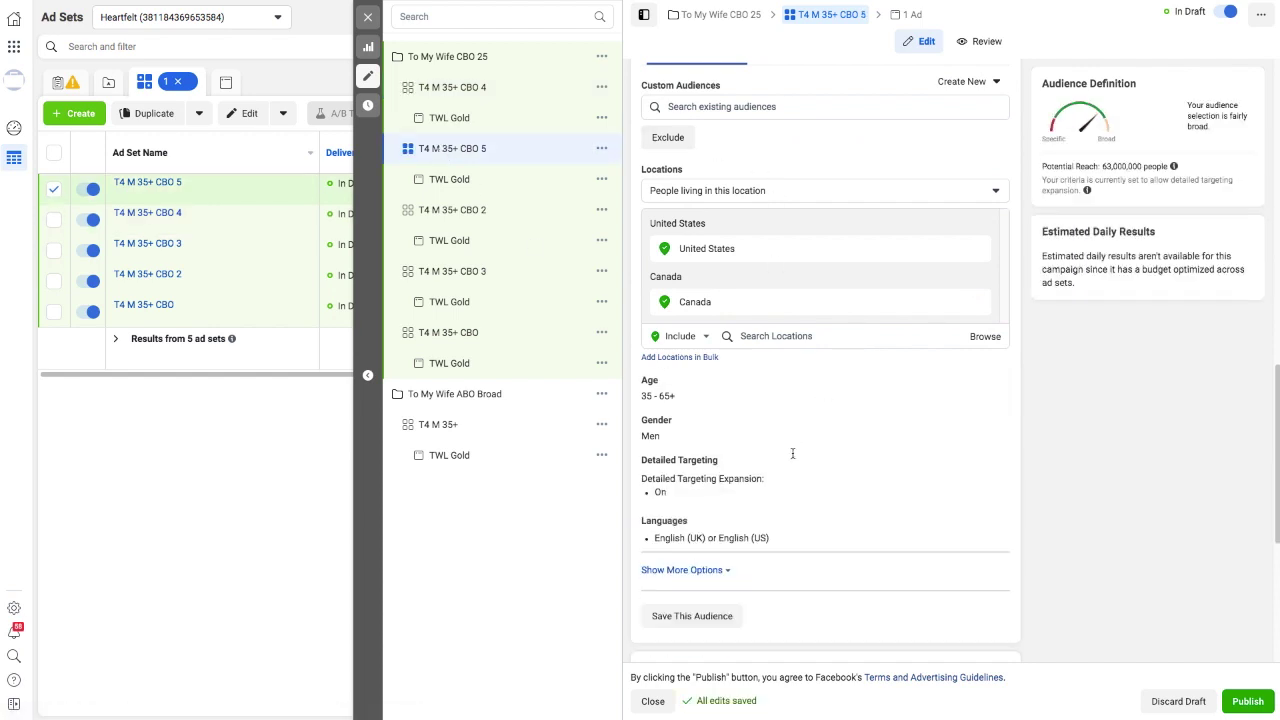
{"action": "left_click", "coordinate": [990, 466]}
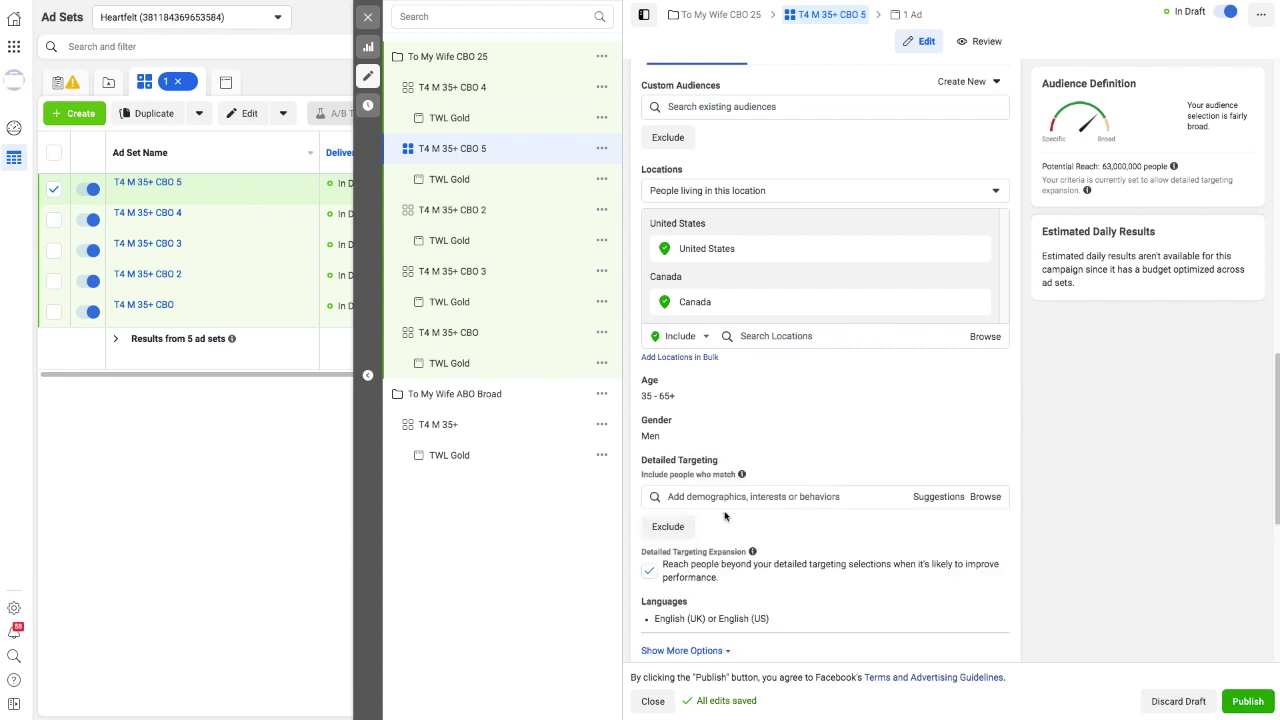
{"action": "left_click", "coordinate": [649, 570]}
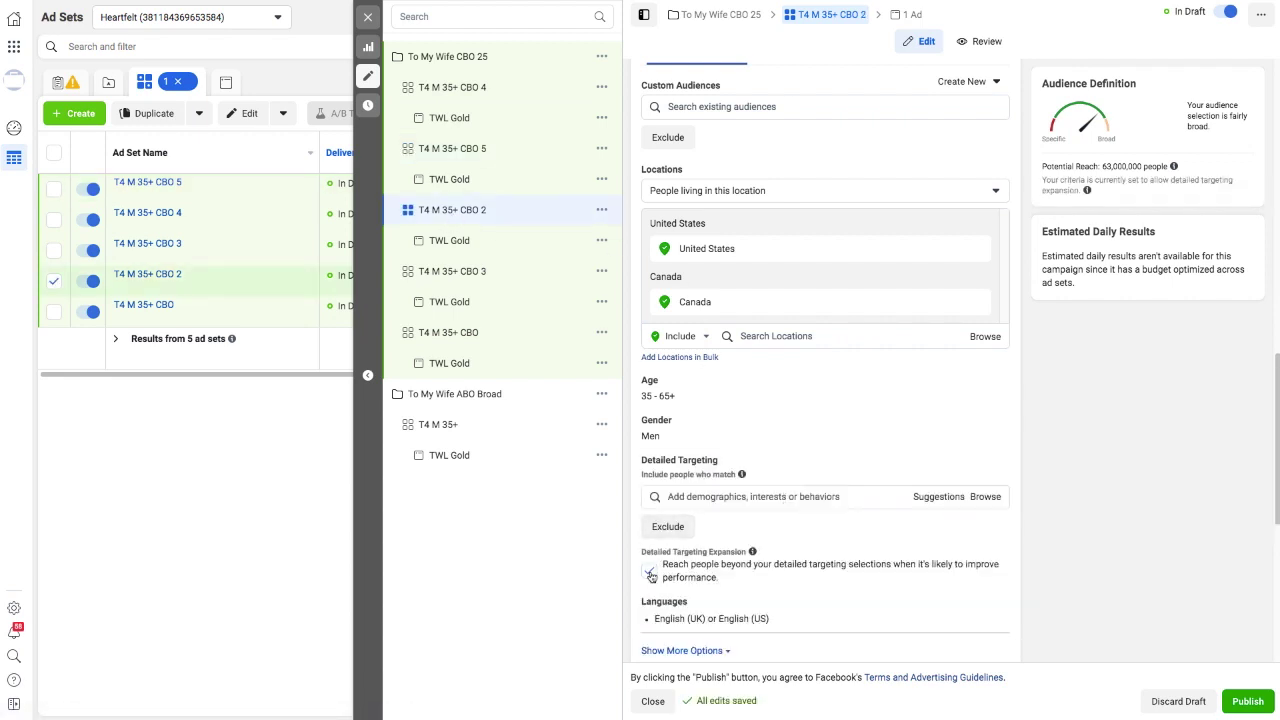
{"action": "left_click", "coordinate": [452, 209]}
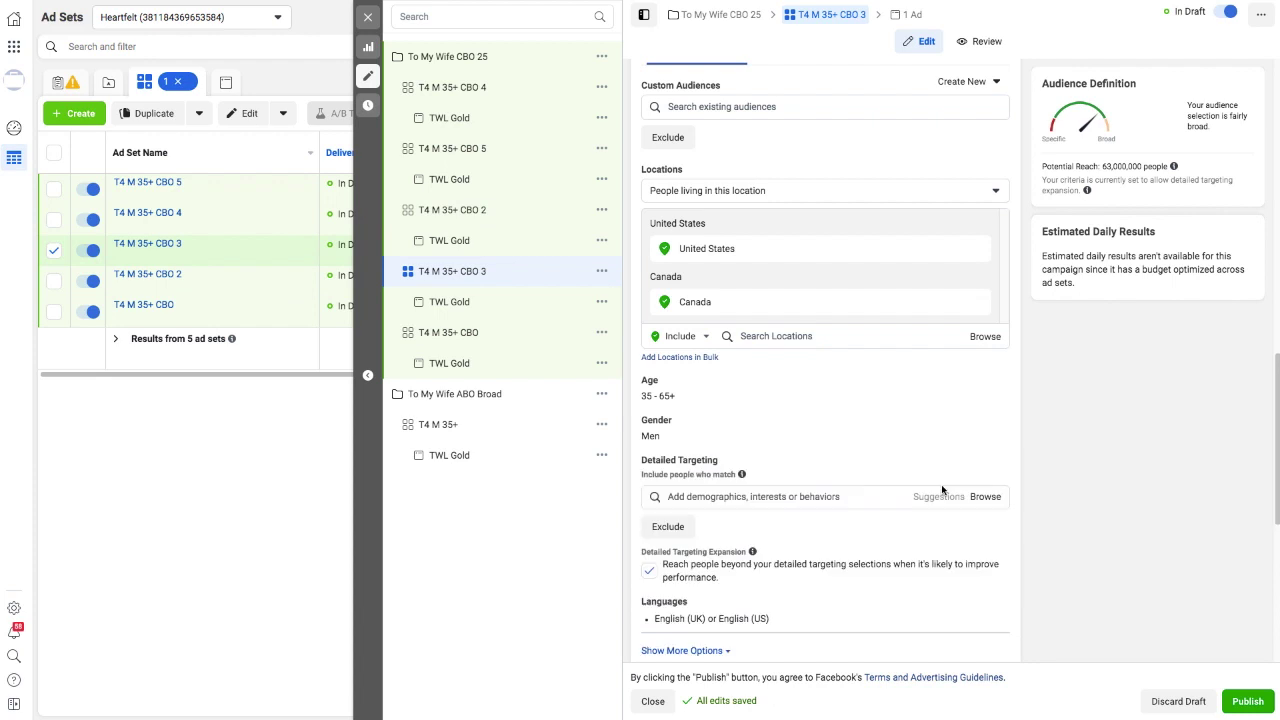
{"action": "left_click", "coordinate": [652, 571]}
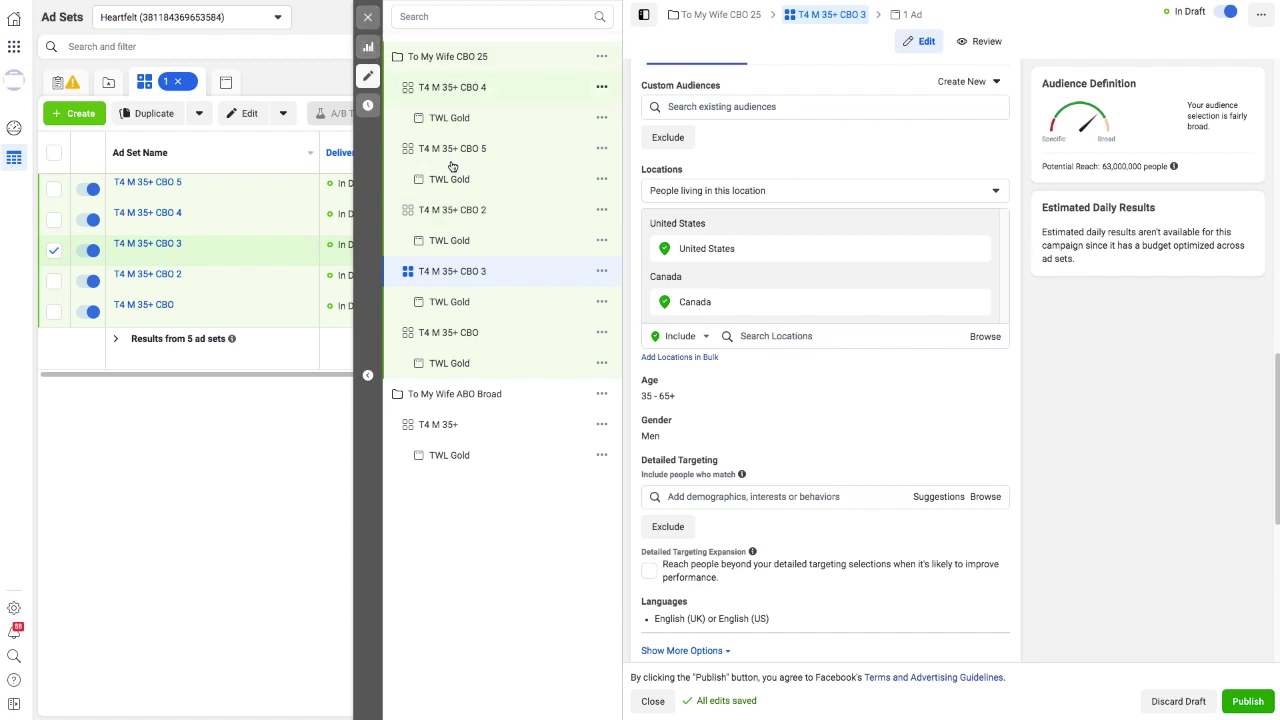
Step: Close the campaign editor and duplicate the To My Wife CBO 25 campaign with one copy
{"action": "left_click", "coordinate": [702, 14]}
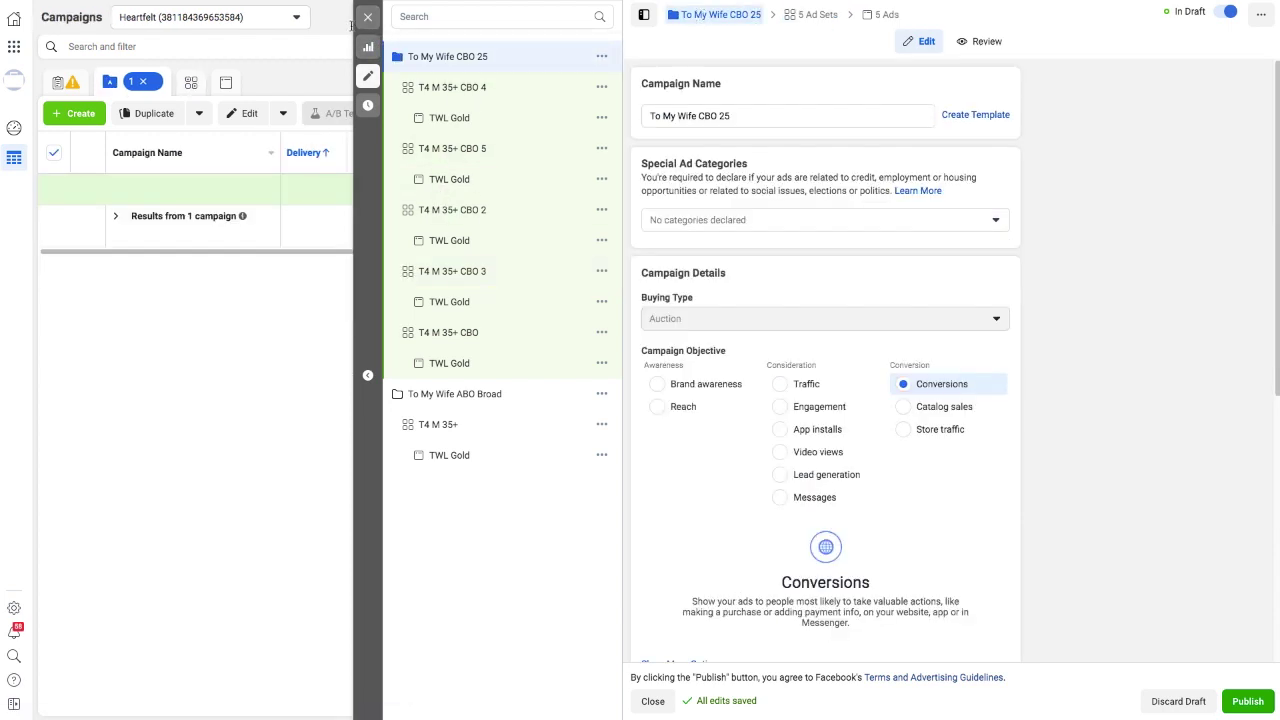
{"action": "left_click", "coordinate": [368, 19]}
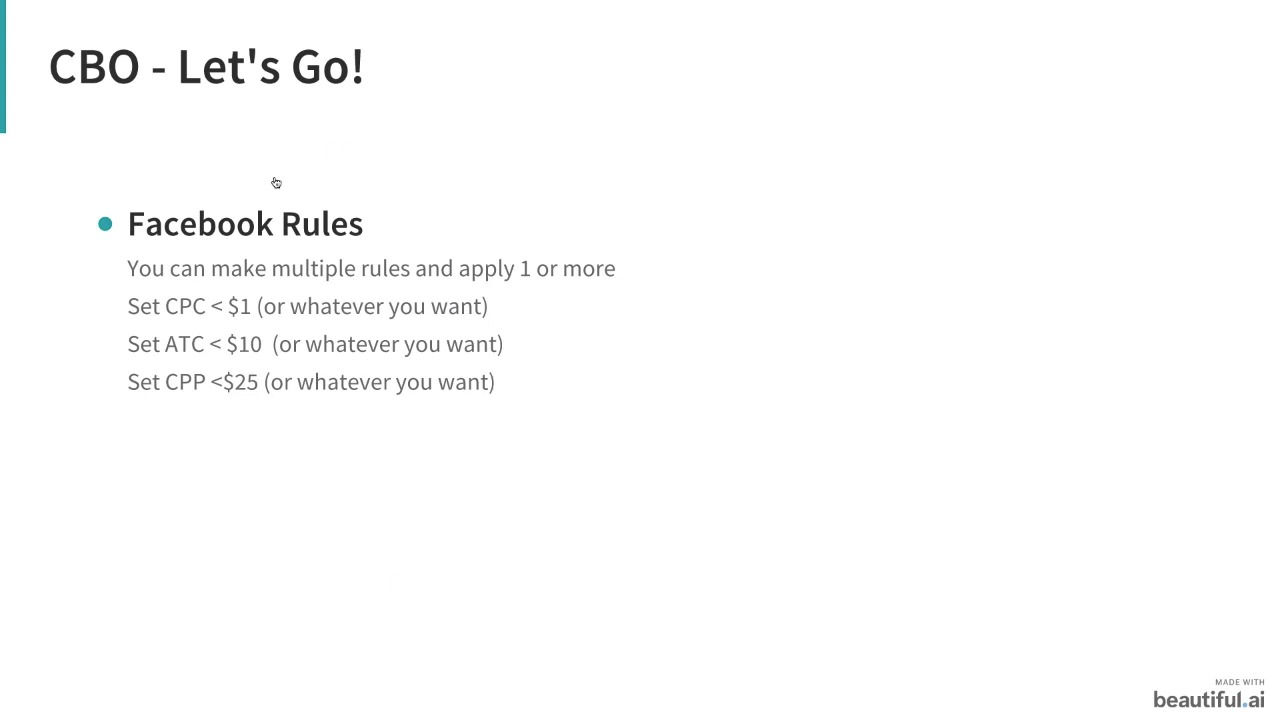
{"action": "key", "text": "Right"}
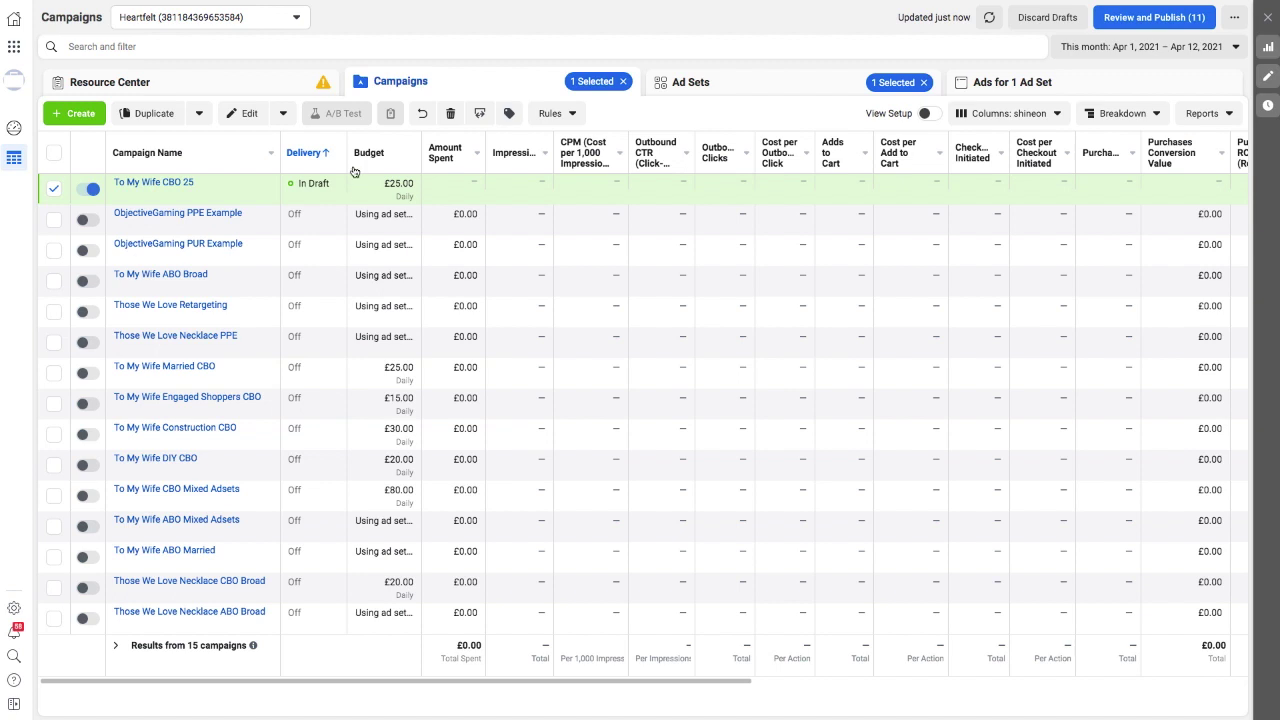
{"action": "left_click", "coordinate": [139, 121]}
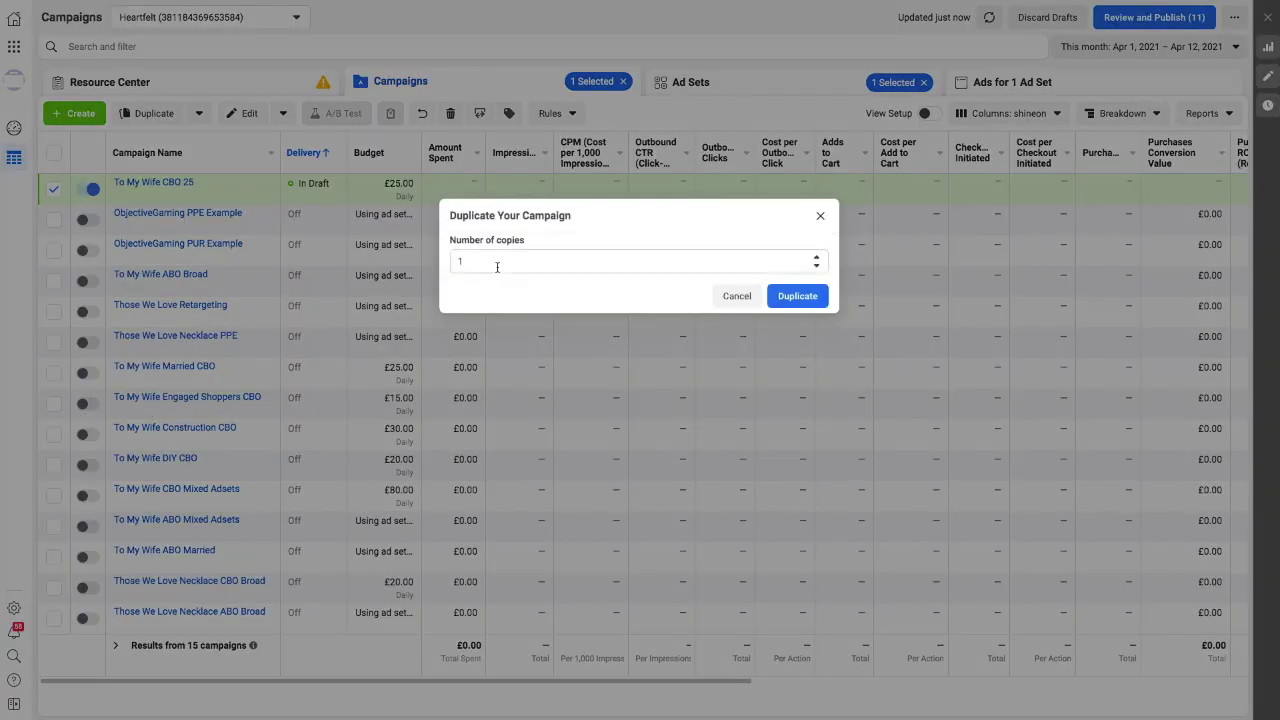
{"action": "left_click", "coordinate": [776, 297]}
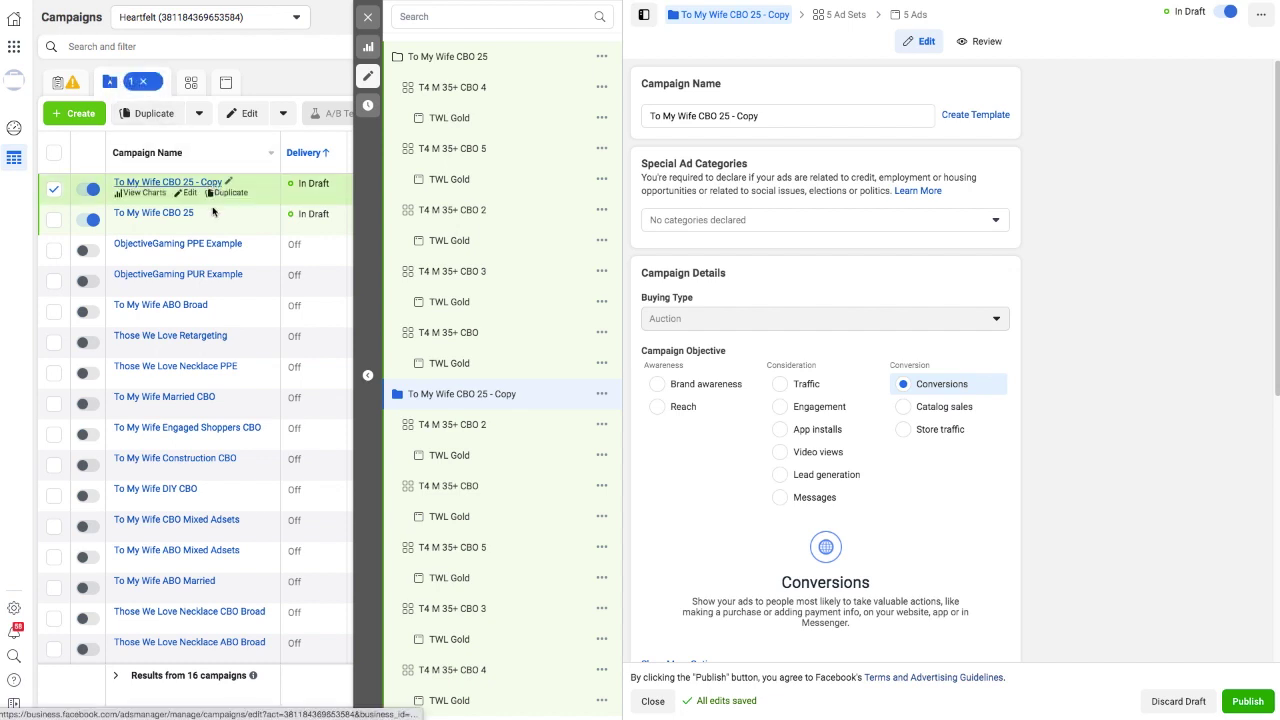
Step: Rename the duplicated campaign as "To My Wife CBO 25 2"
{"action": "left_click", "coordinate": [825, 115]}
{"action": "key", "text": "BackSpace"}
{"action": "key", "text": "BackSpace"}
{"action": "key", "text": "BackSpace"}
{"action": "key", "text": "BackSpace"}
{"action": "key", "text": "BackSpace"}
{"action": "key", "text": "BackSpace"}
{"action": "type", "text": "2"}
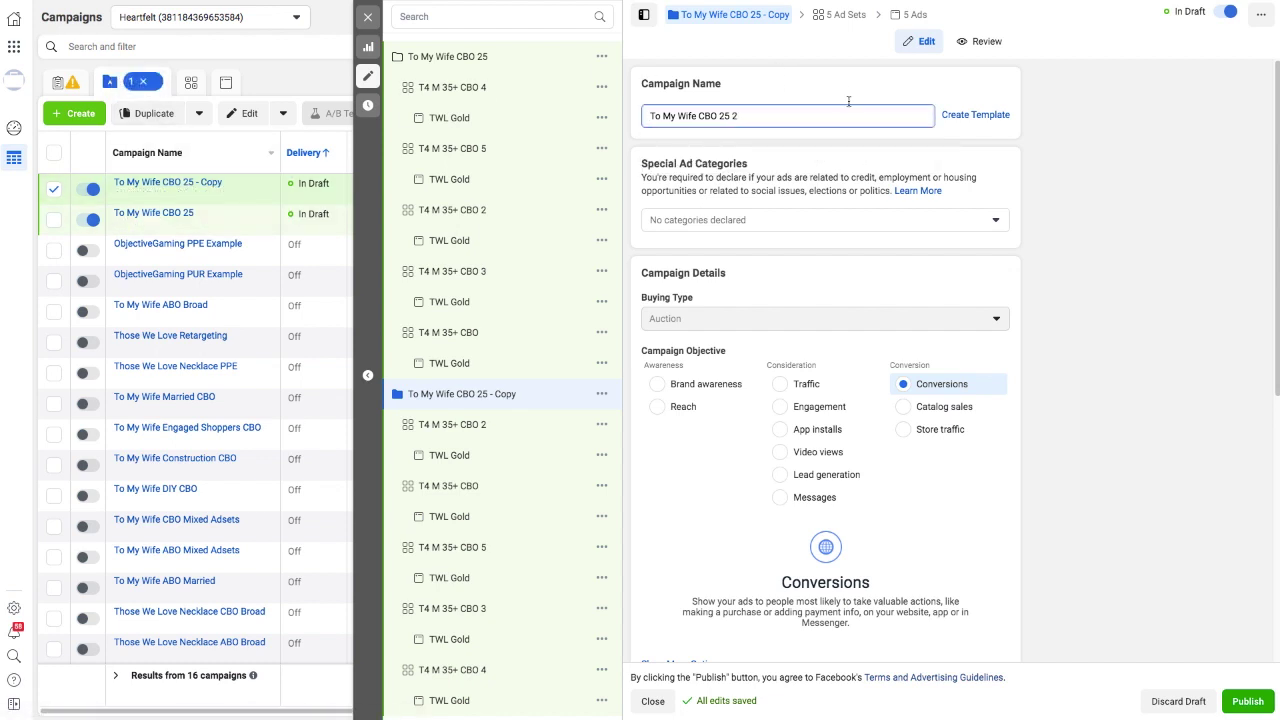
{"action": "left_click", "coordinate": [776, 85]}
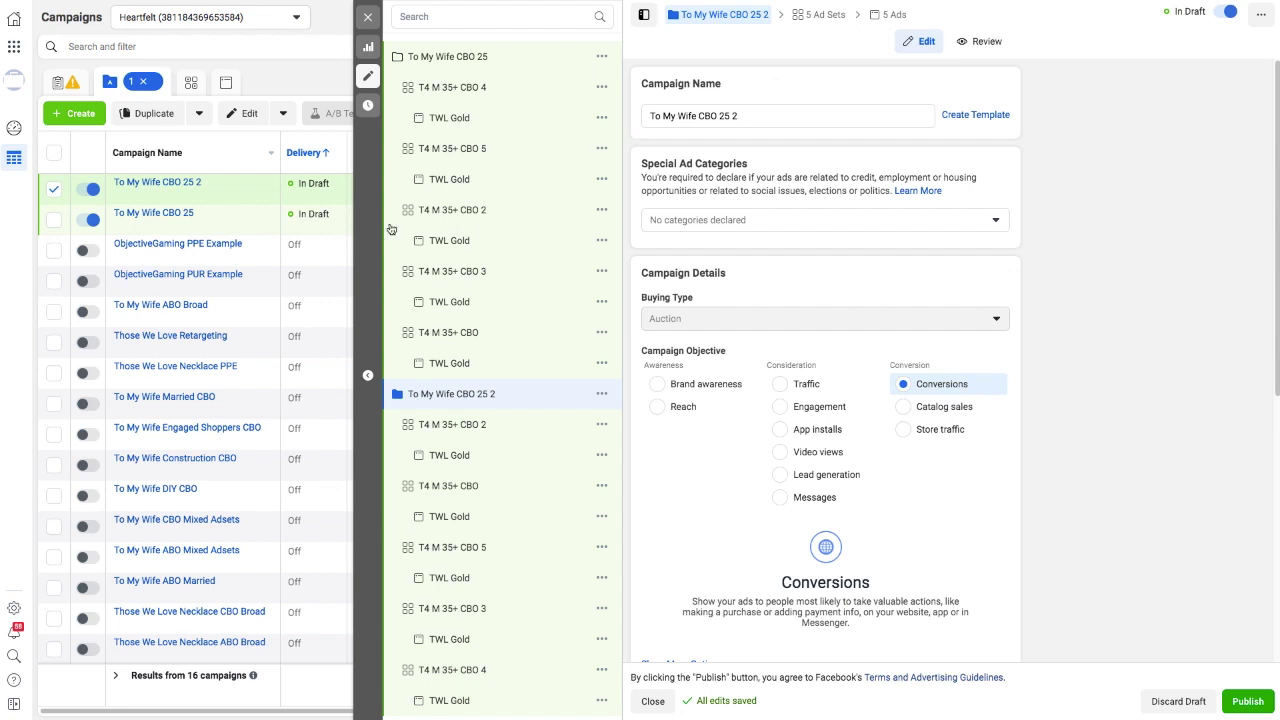
Step: Switch the Detailed Targeting Expansion setting for ad sets T4 M 35+ CBO 2 and T4 M 35+ CBO in To My Wife CBO 25 2
{"action": "mouse_move", "coordinate": [168, 210]}
{"action": "left_click", "coordinate": [452, 425]}
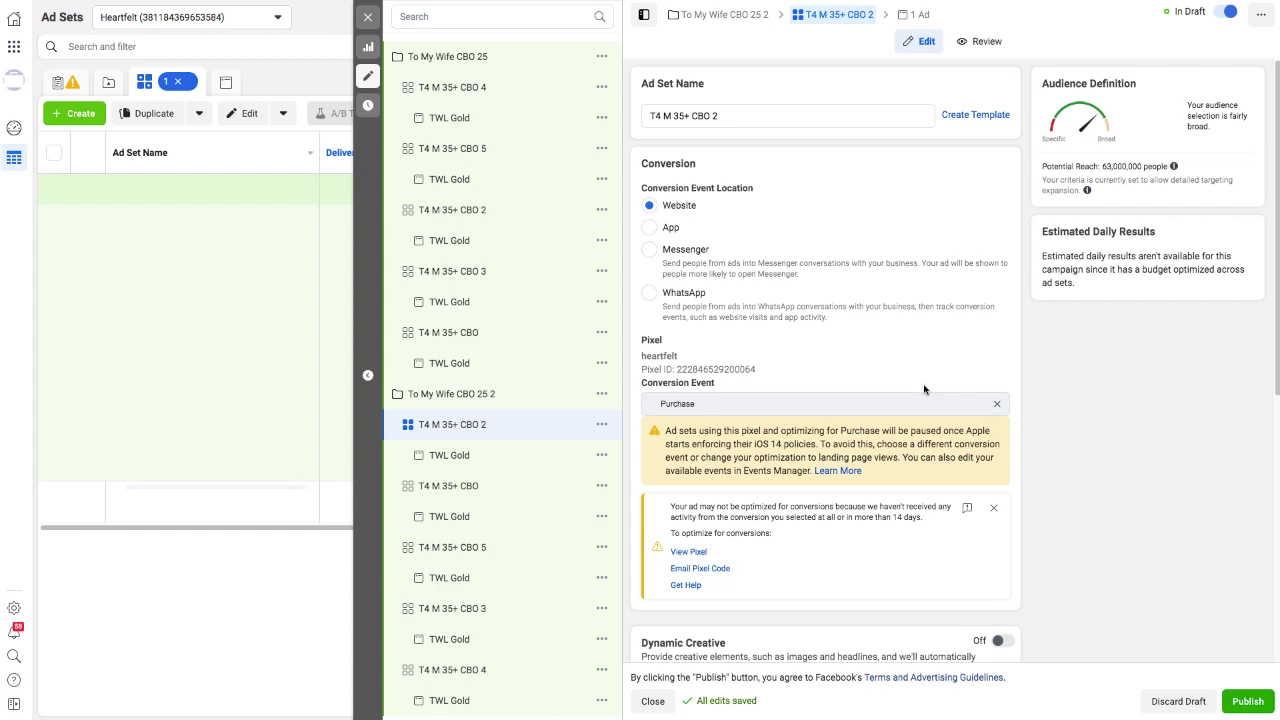
{"action": "scroll", "coordinate": [965, 370], "scroll_direction": "down", "scroll_amount": 10}
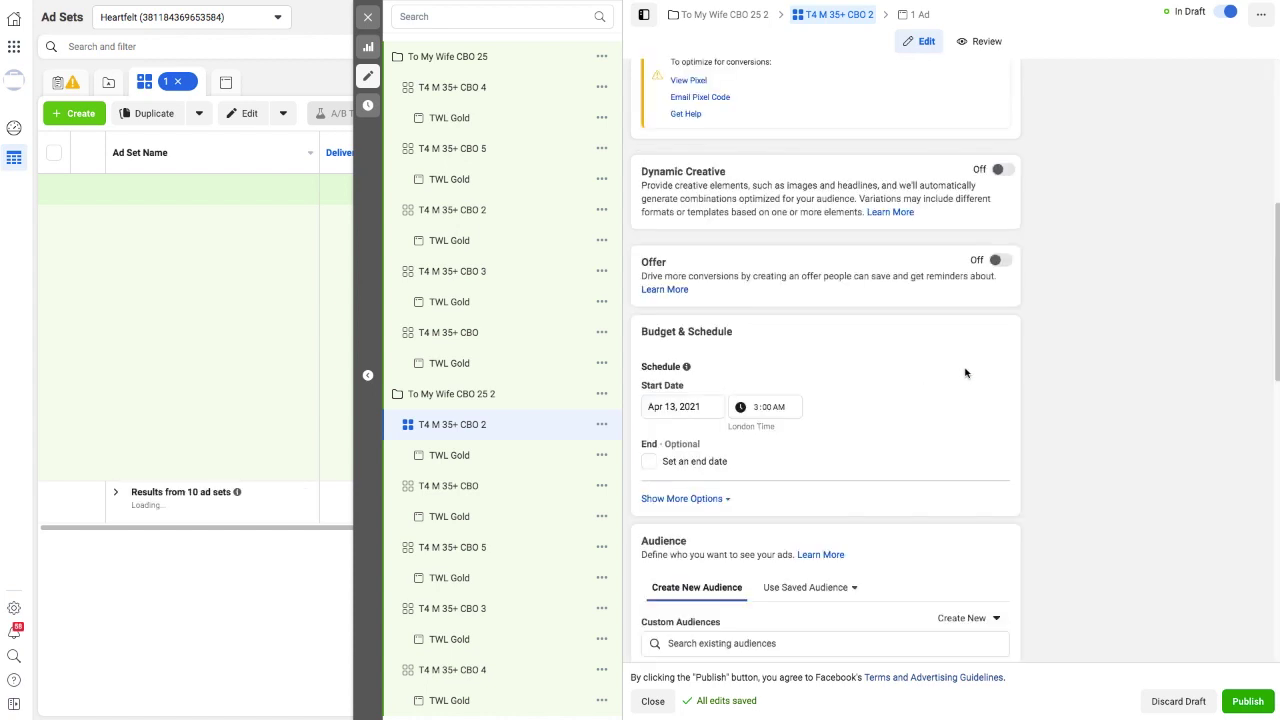
{"action": "scroll", "coordinate": [760, 257], "scroll_direction": "up", "scroll_amount": 4}
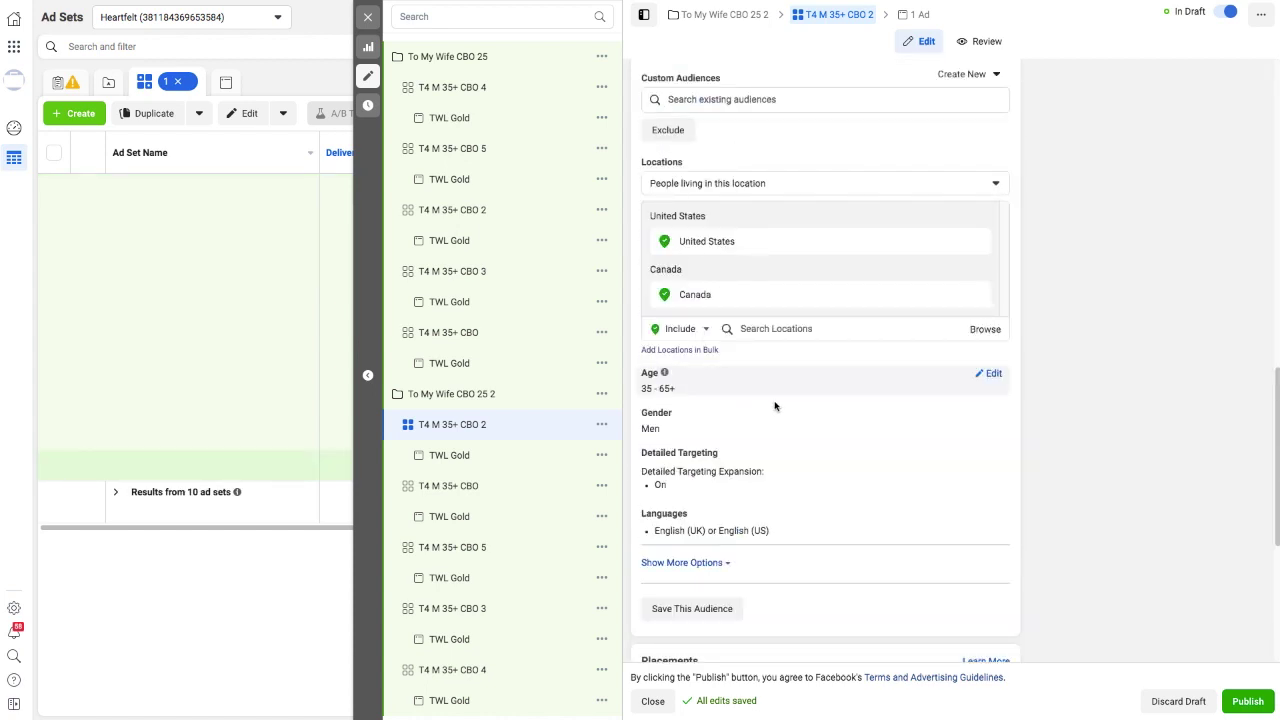
{"action": "scroll", "coordinate": [728, 445], "scroll_direction": "down", "scroll_amount": 1}
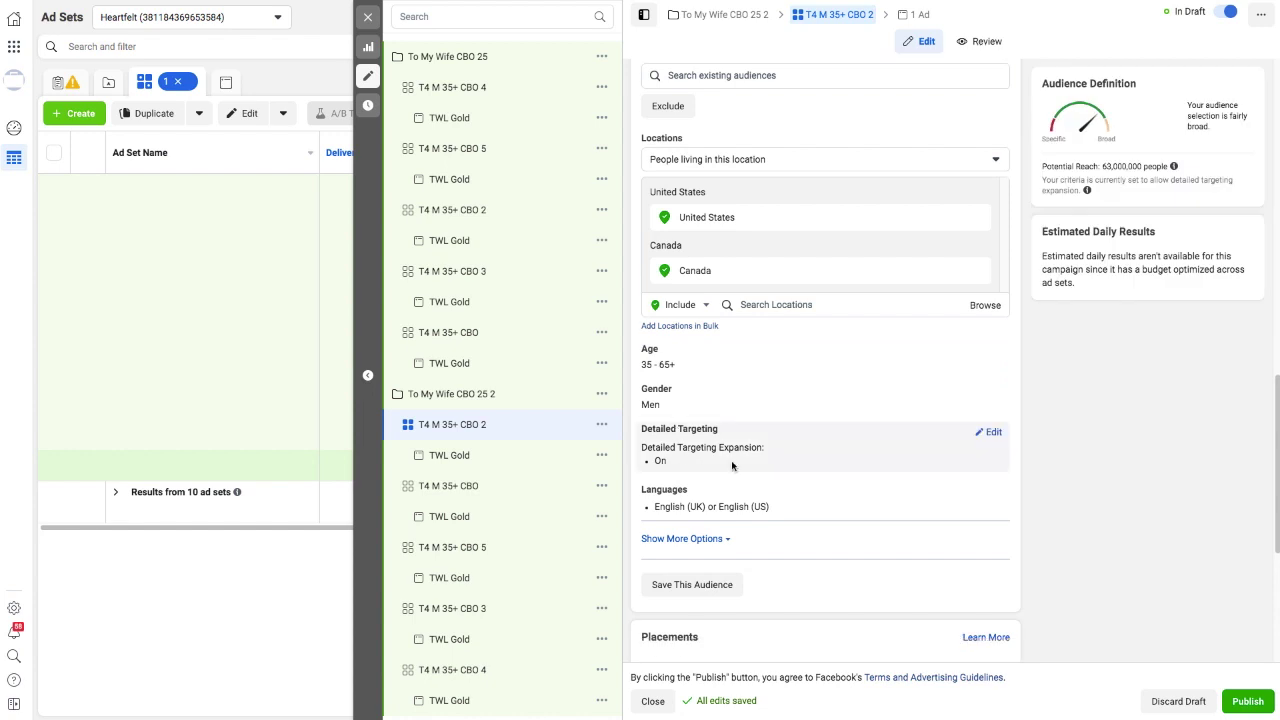
{"action": "left_click", "coordinate": [990, 432]}
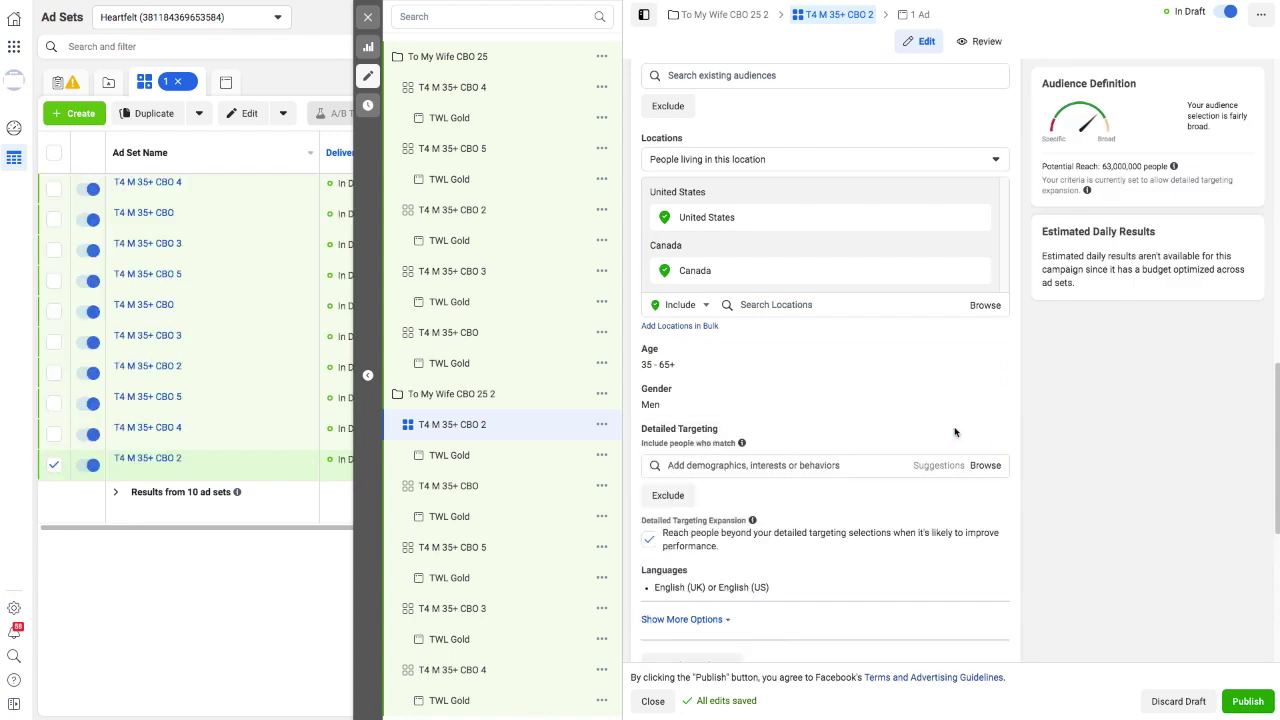
{"action": "left_click", "coordinate": [443, 488]}
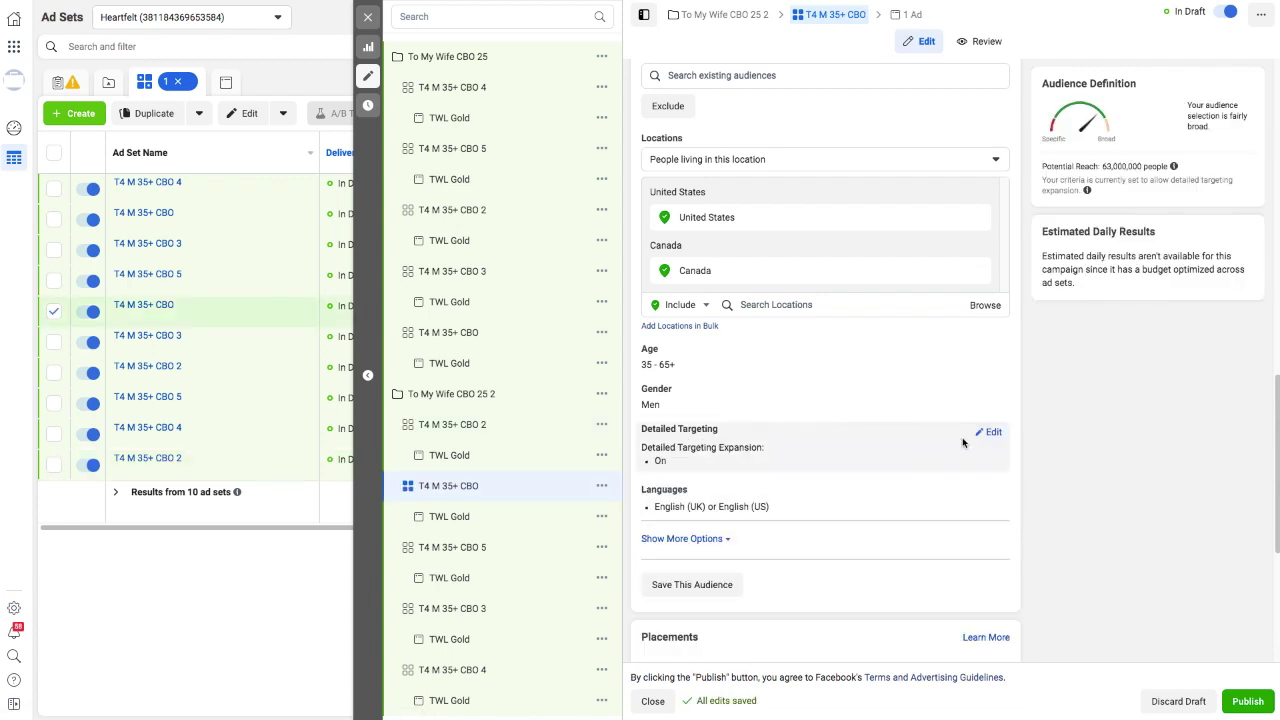
{"action": "left_click", "coordinate": [990, 432]}
{"action": "left_click", "coordinate": [649, 539]}
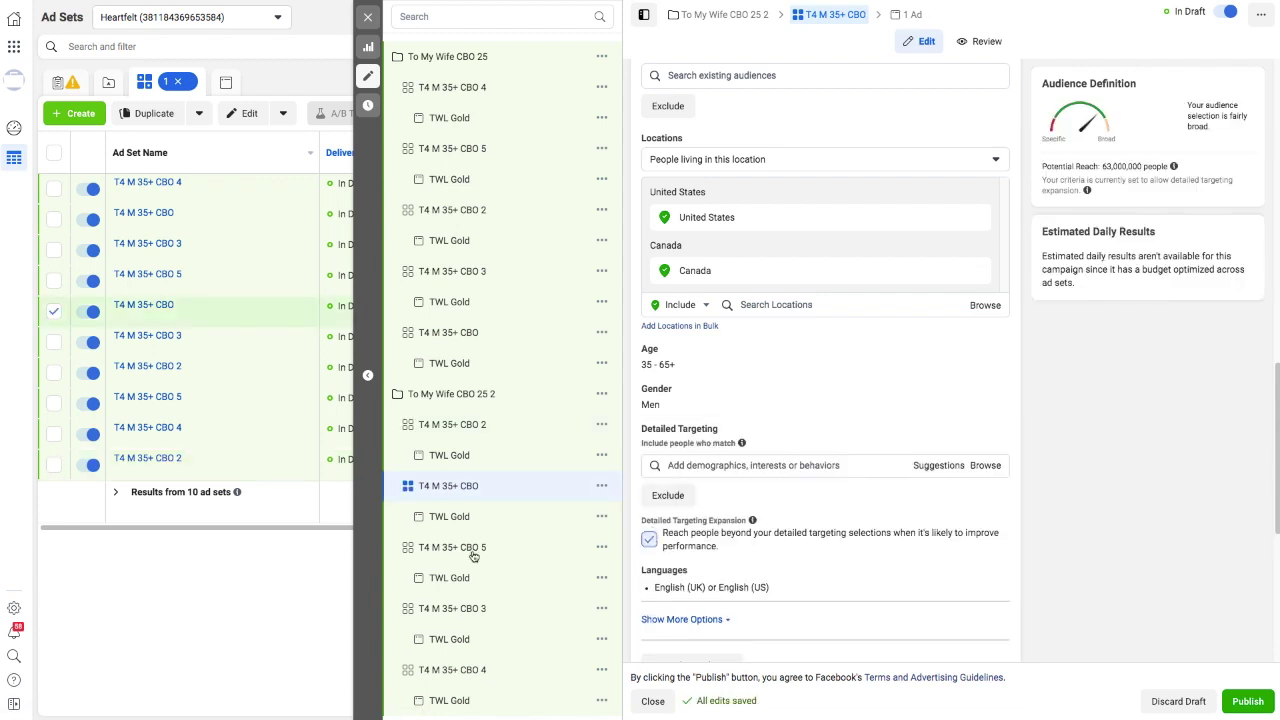
Step: Edit Detailed Targeting Expansion for ad sets T4 M 35+ CBO 5, 3 and 4 in To My Wife CBO 25 2, and close the editor
{"action": "left_click", "coordinate": [435, 550]}
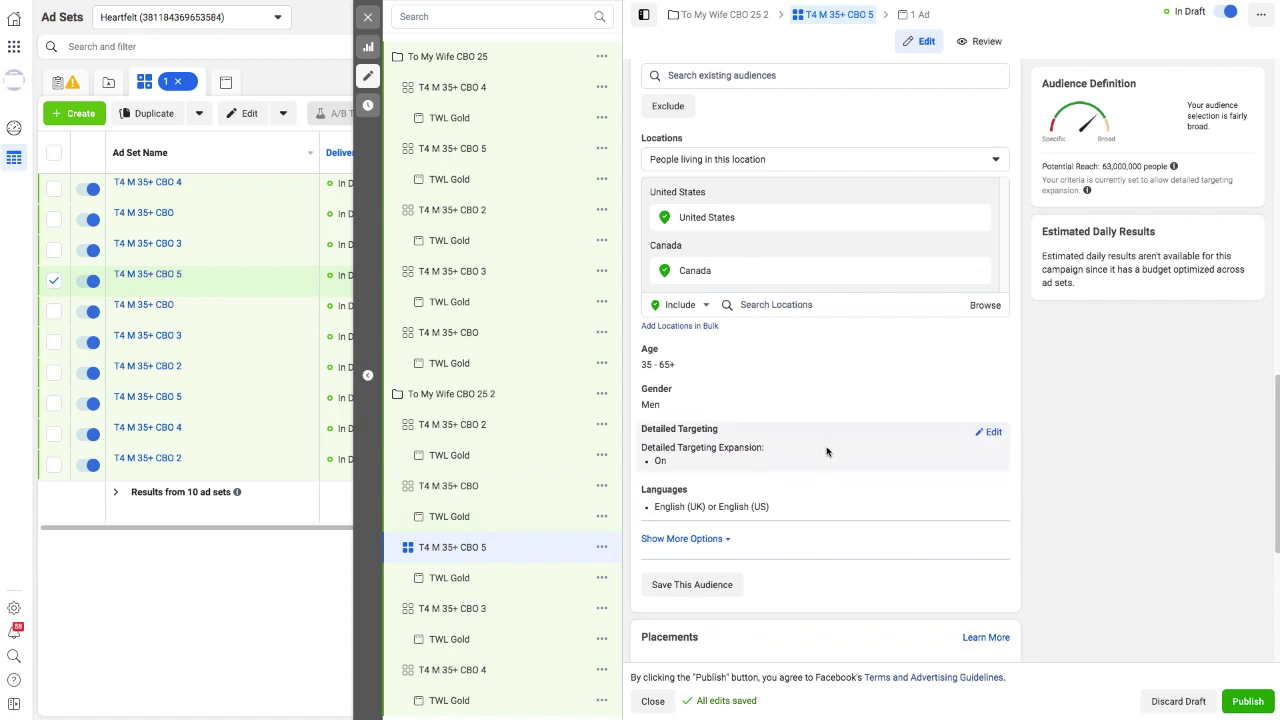
{"action": "left_click", "coordinate": [993, 433]}
{"action": "left_click", "coordinate": [649, 539]}
{"action": "left_click", "coordinate": [440, 608]}
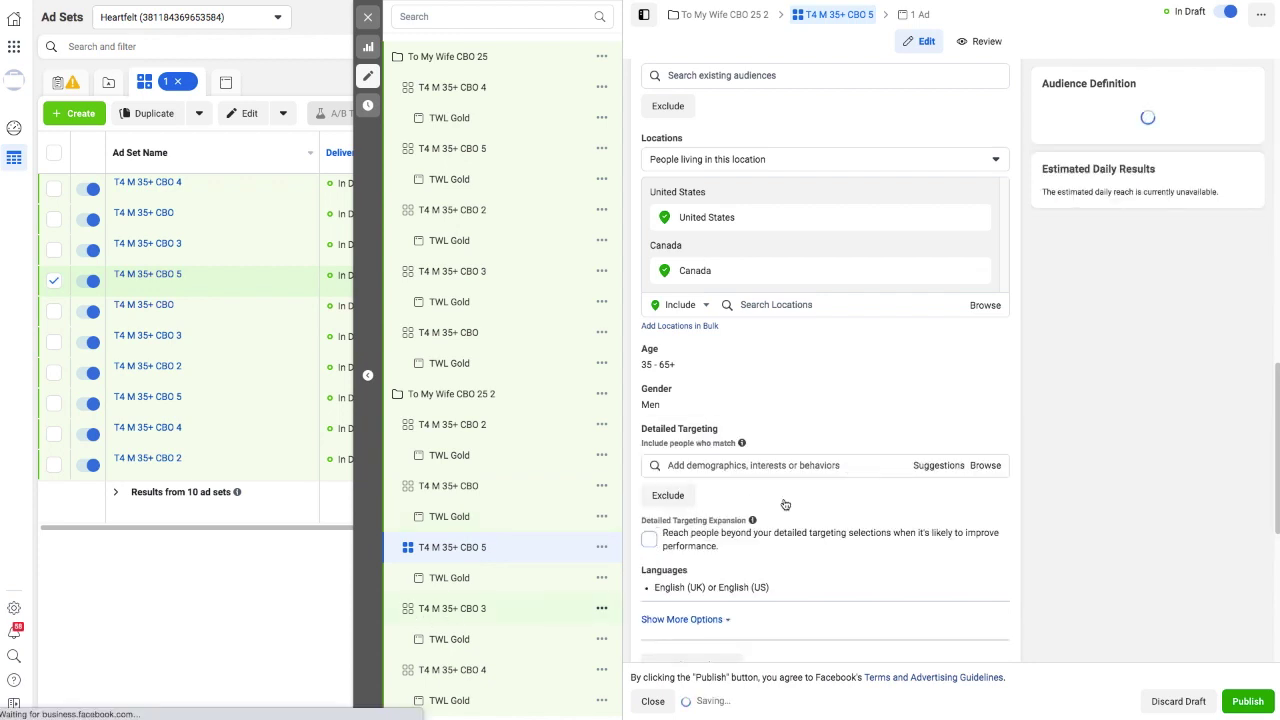
{"action": "left_click", "coordinate": [989, 434]}
{"action": "left_click", "coordinate": [650, 540]}
{"action": "left_click", "coordinate": [502, 667]}
{"action": "left_click", "coordinate": [989, 433]}
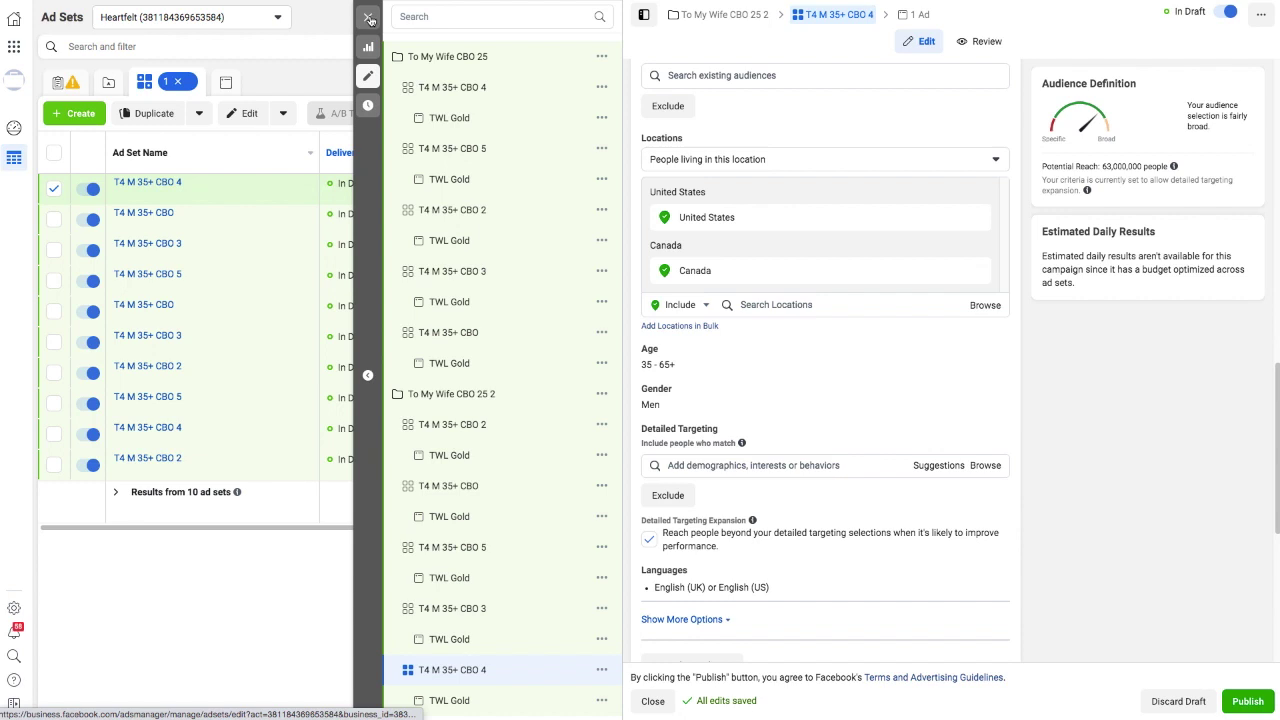
{"action": "left_click", "coordinate": [369, 20]}
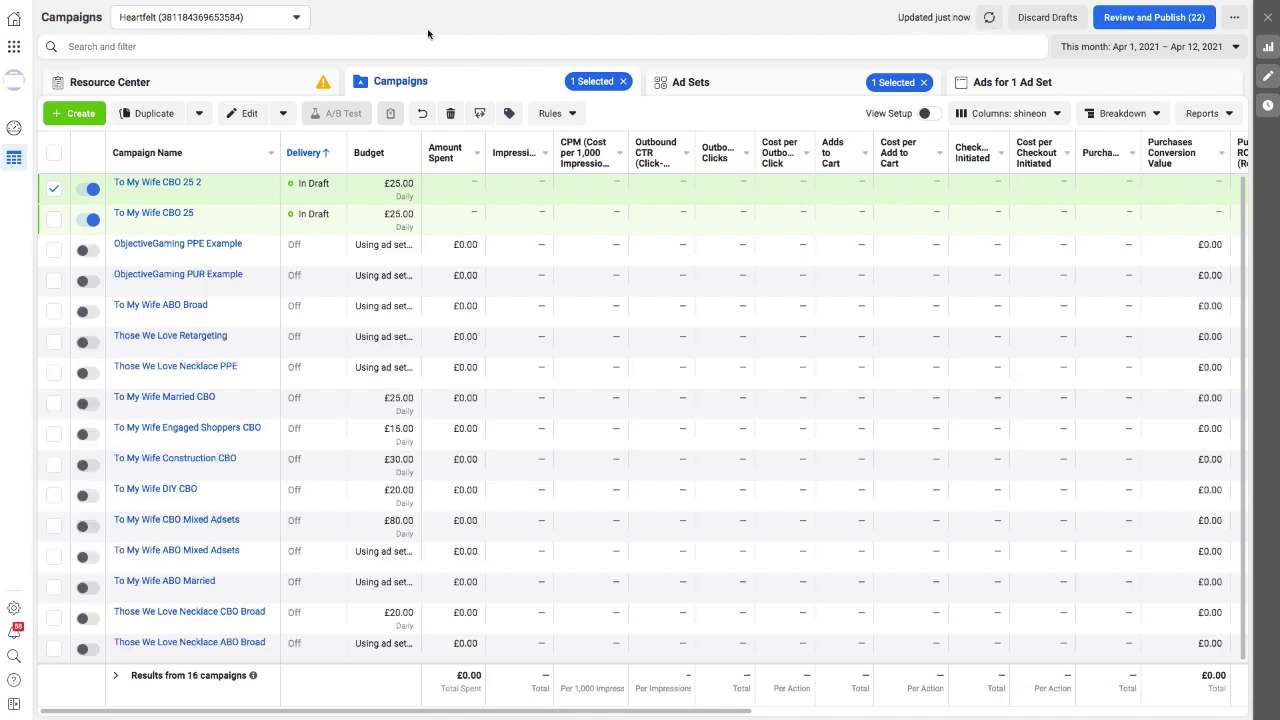
Step: Select all ad sets belonging to the To My Wife CBO 25 and To My Wife CBO 25 2 campaigns
{"action": "left_click", "coordinate": [54, 220]}
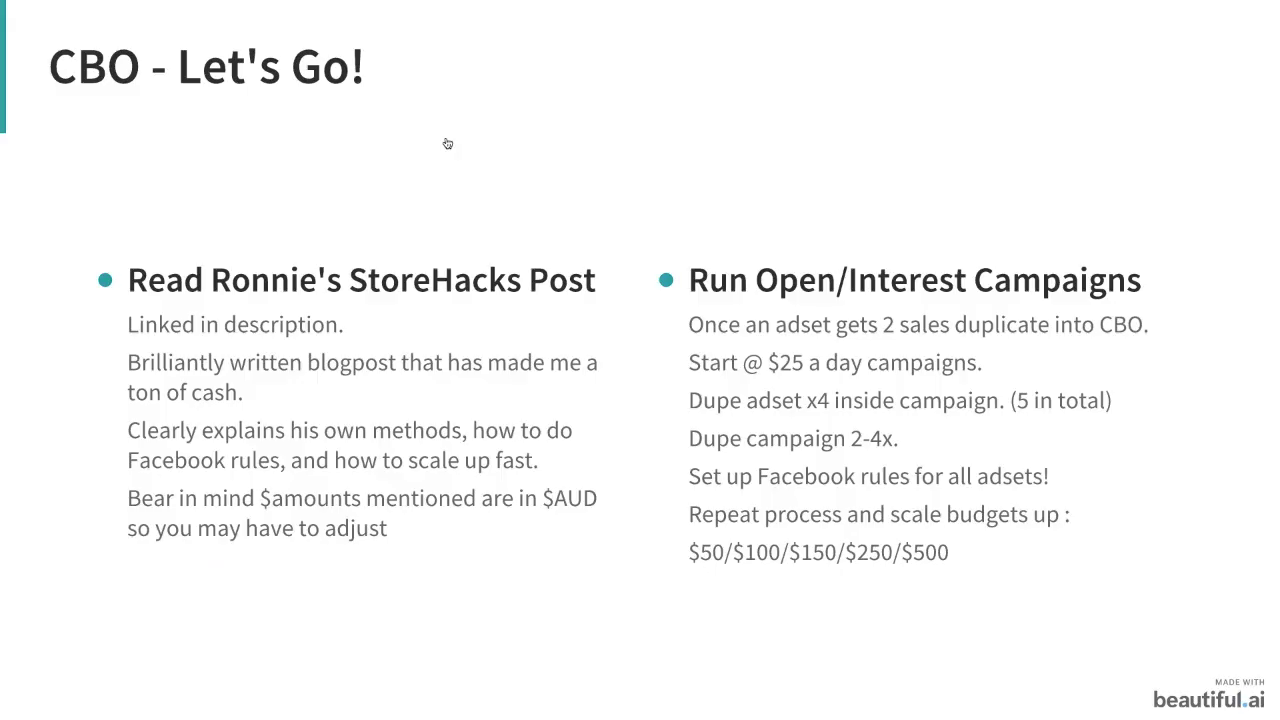
{"action": "key", "text": "Right"}
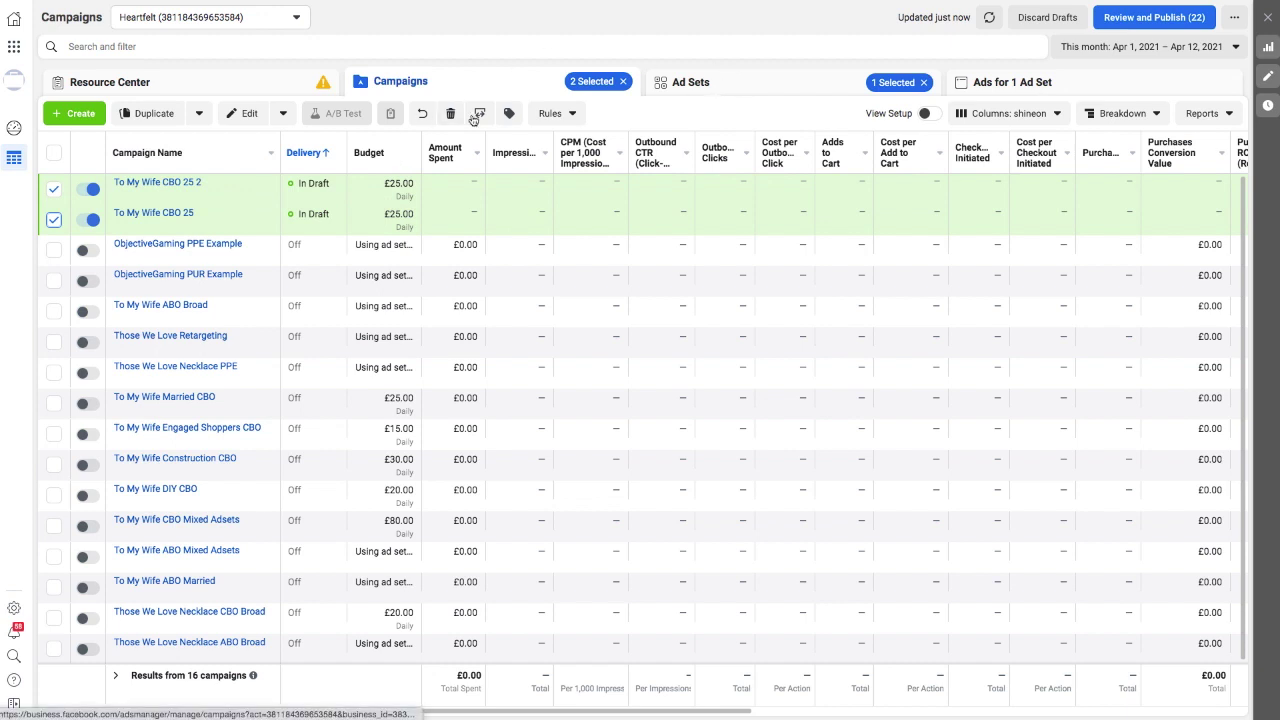
{"action": "left_click", "coordinate": [690, 82]}
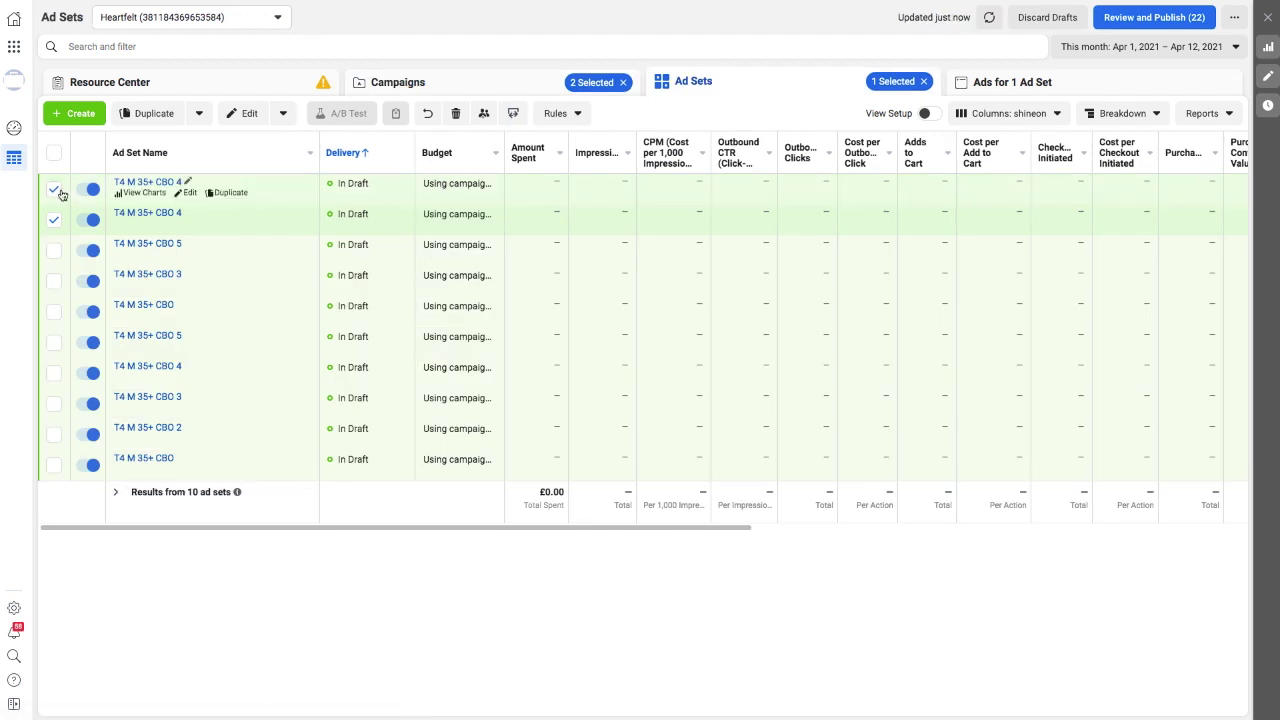
{"action": "left_click", "coordinate": [54, 153]}
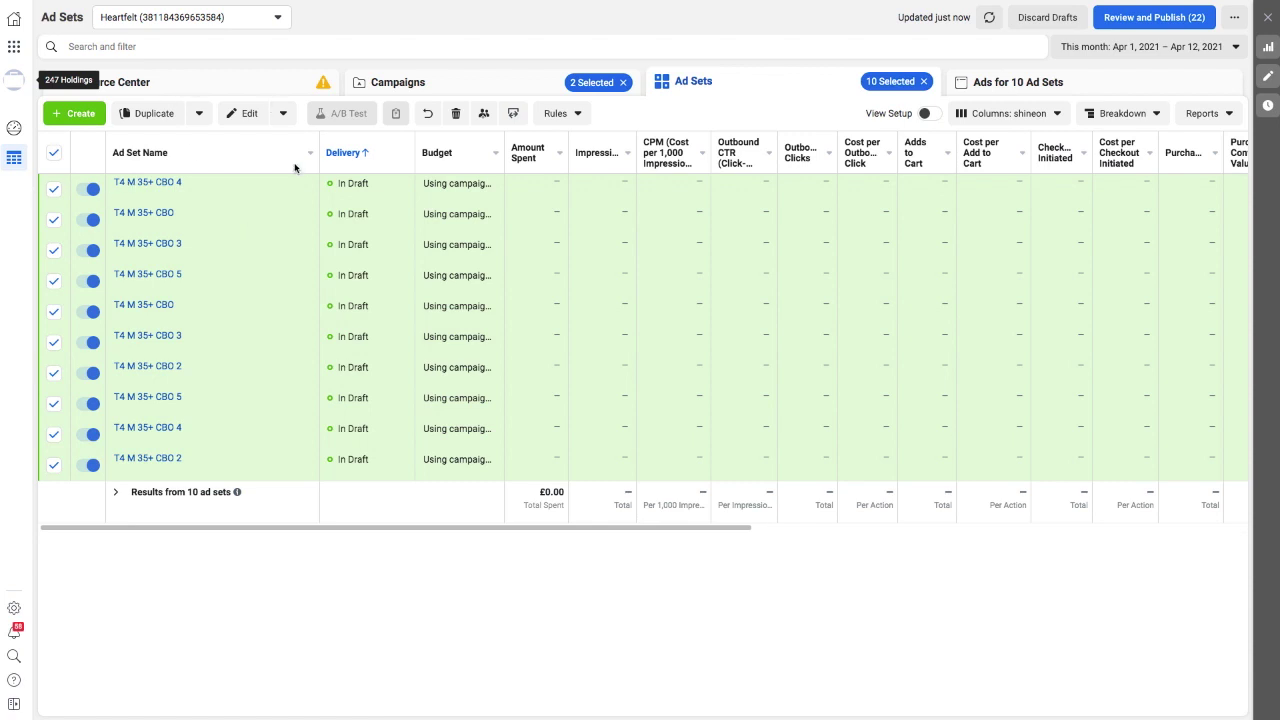
Step: Start a new automated rule named "CPC £1" for the 10 selected ad sets
{"action": "left_click", "coordinate": [578, 115]}
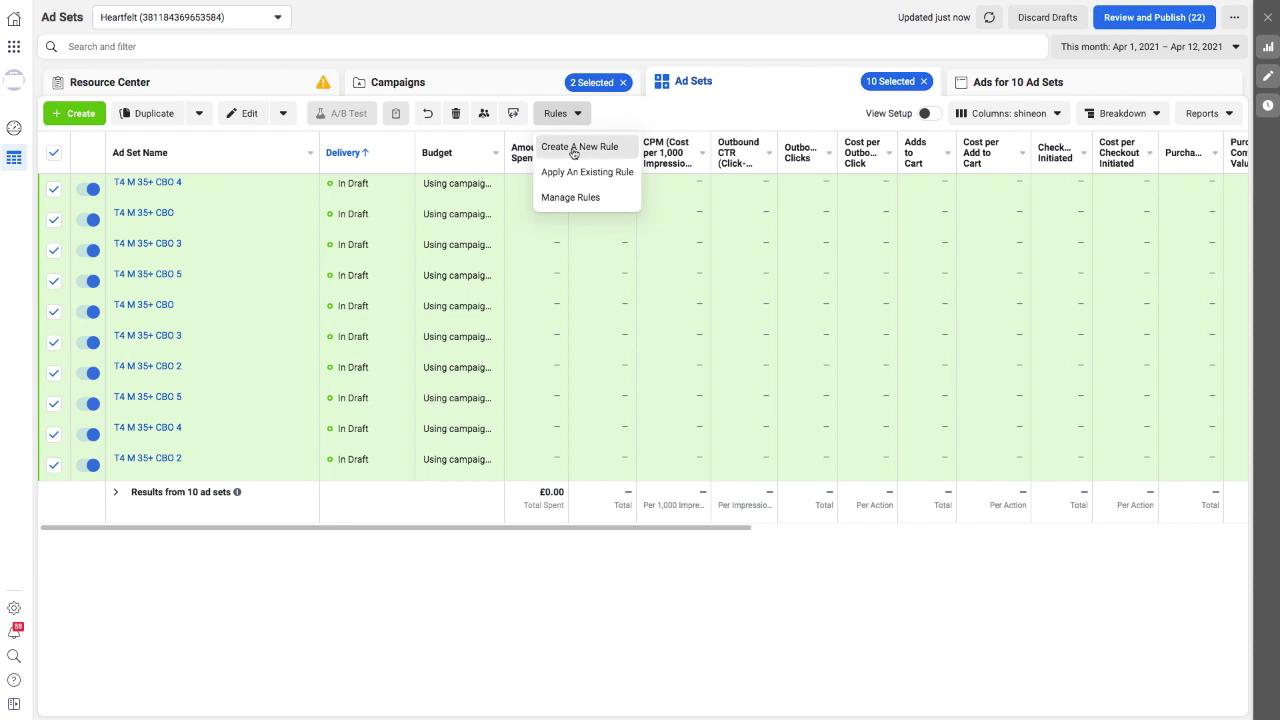
{"action": "left_click", "coordinate": [577, 155]}
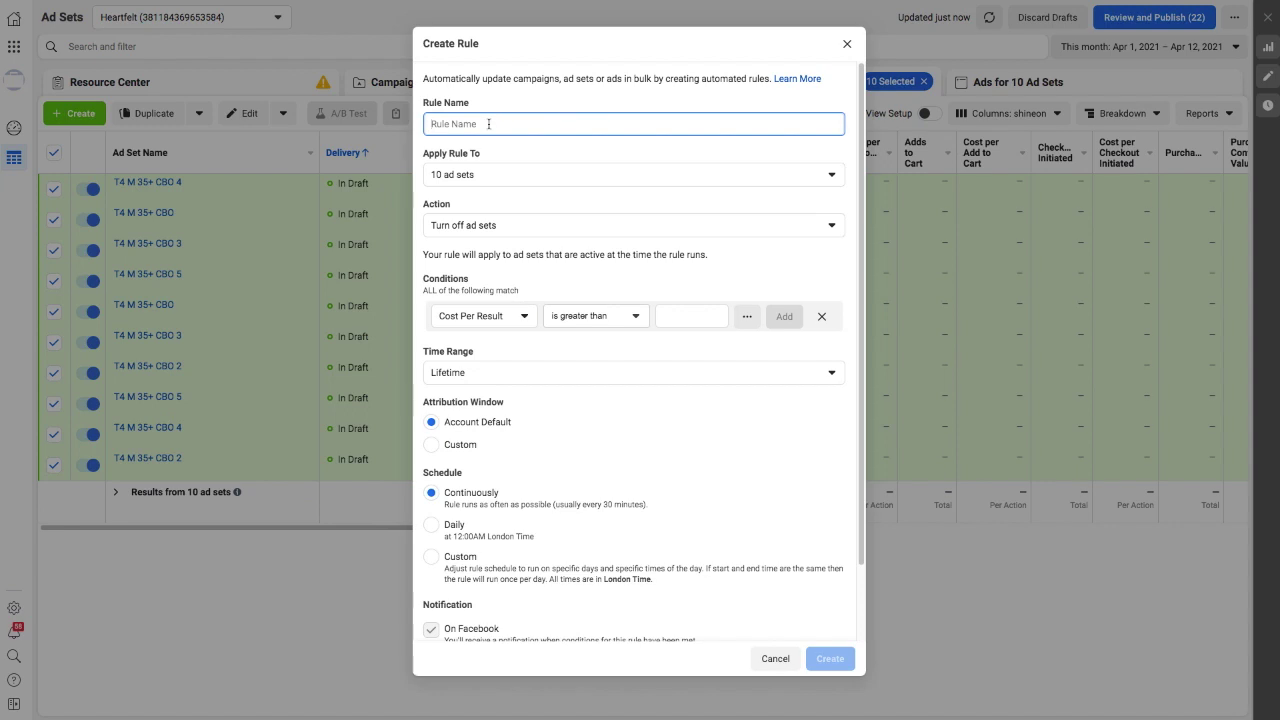
{"action": "type", "text": "C"}
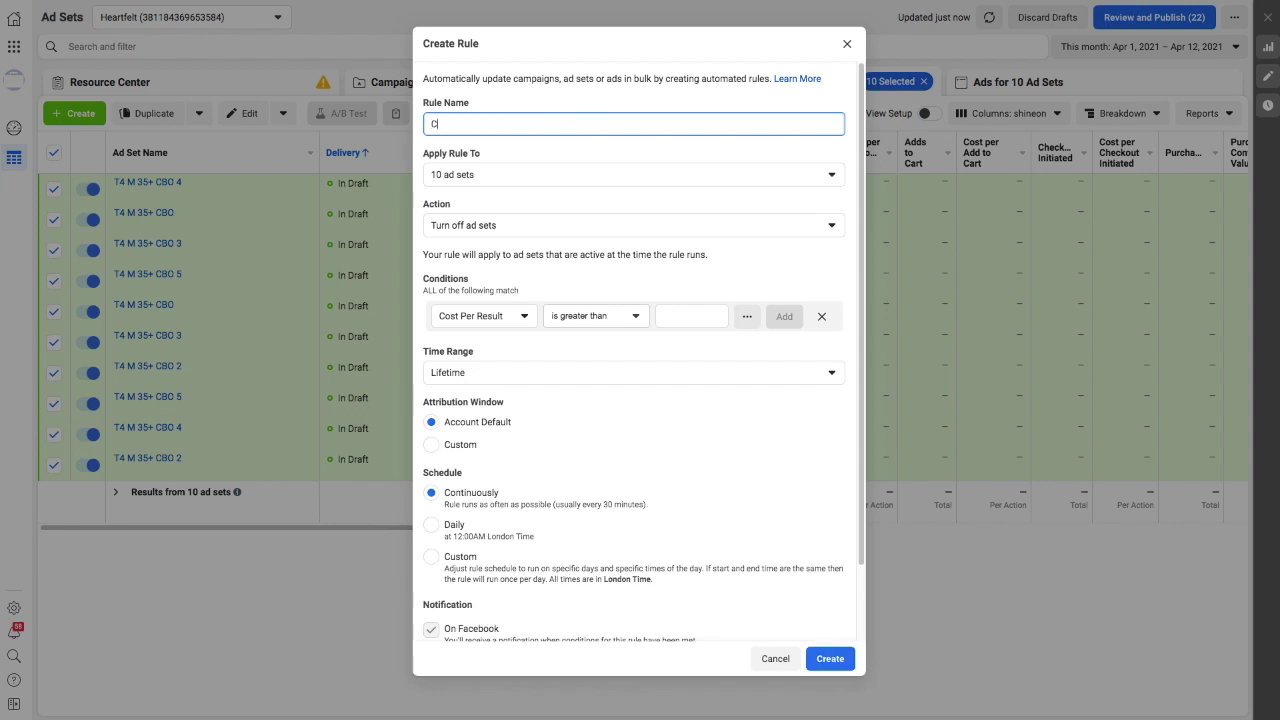
{"action": "type", "text": "PC £1"}
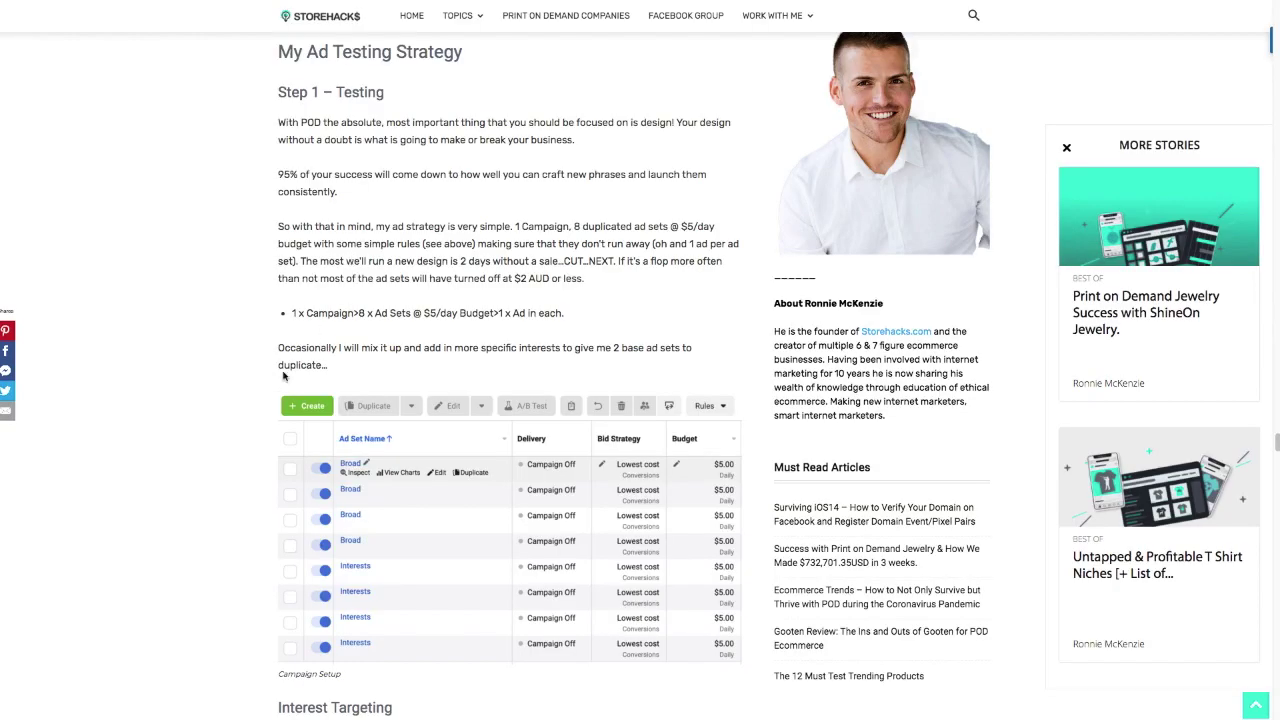
Step: Check the rule examples in the Storehacks article, and add the condition Spent is greater than £1.00 to the CPC £1 rule
{"action": "scroll", "coordinate": [281, 370], "scroll_direction": "down", "scroll_amount": 3}
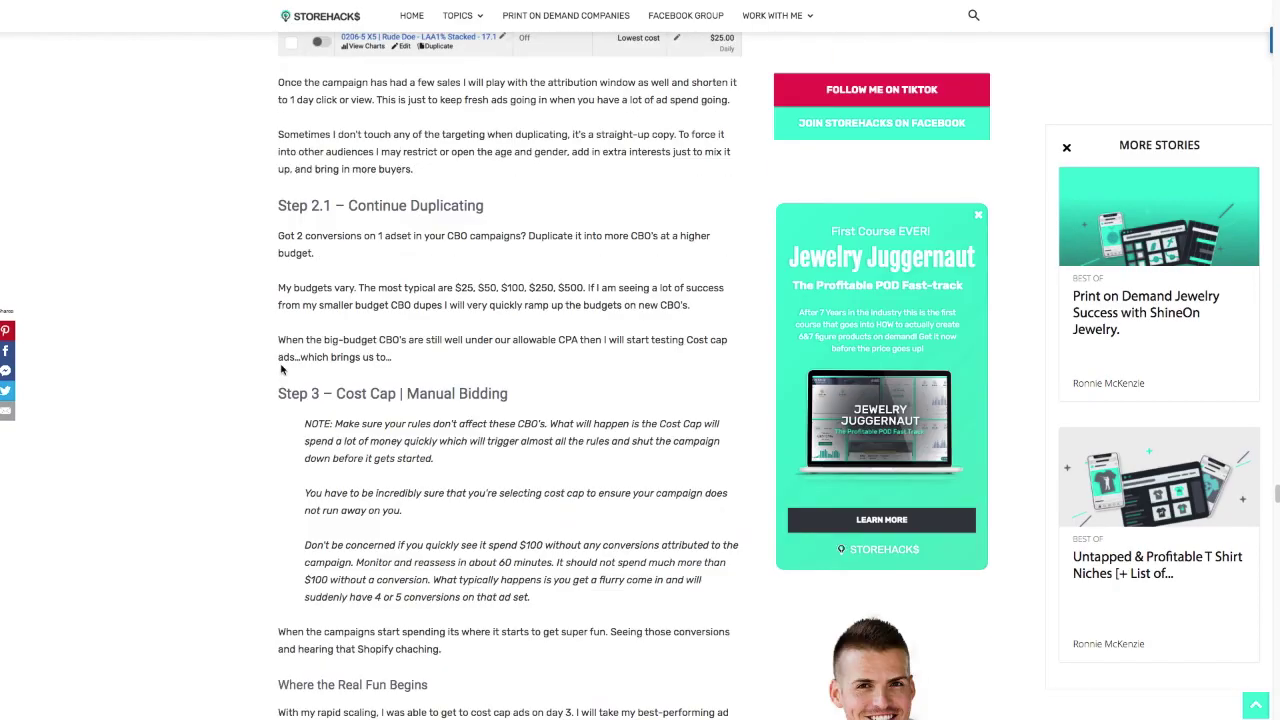
{"action": "scroll", "coordinate": [282, 370], "scroll_direction": "up", "scroll_amount": 15}
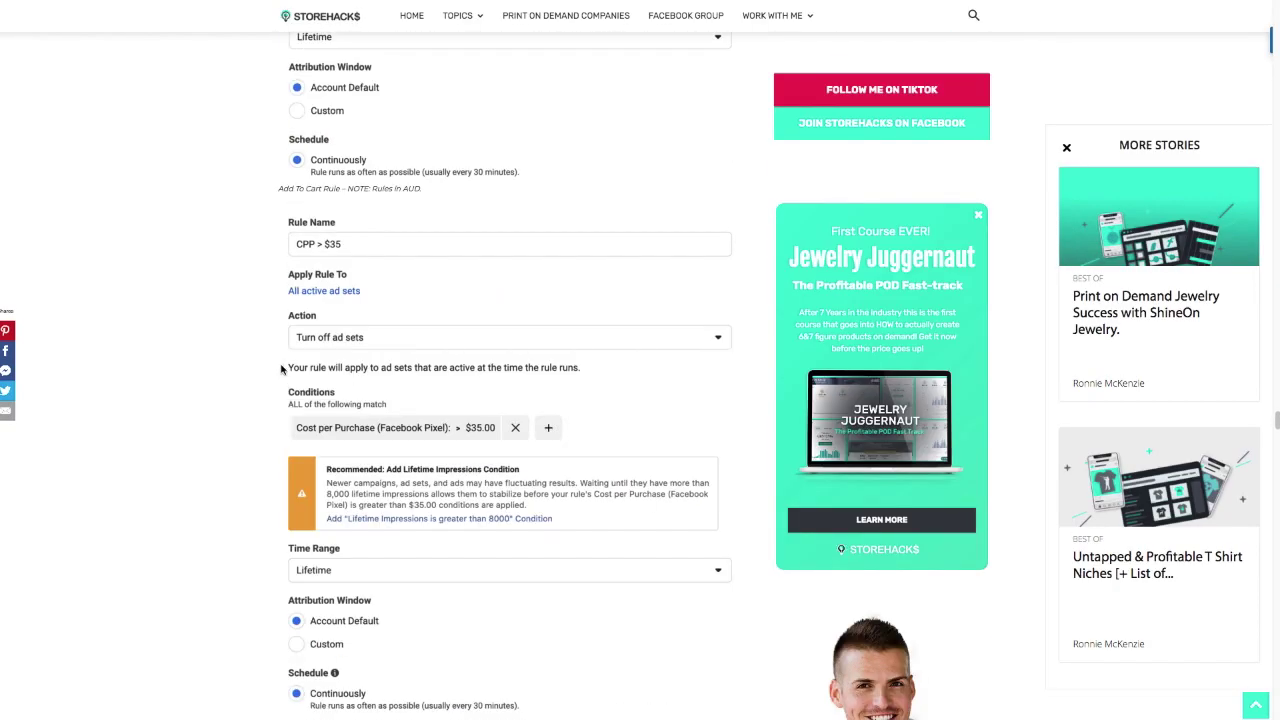
{"action": "scroll", "coordinate": [320, 292], "scroll_direction": "down", "scroll_amount": 5}
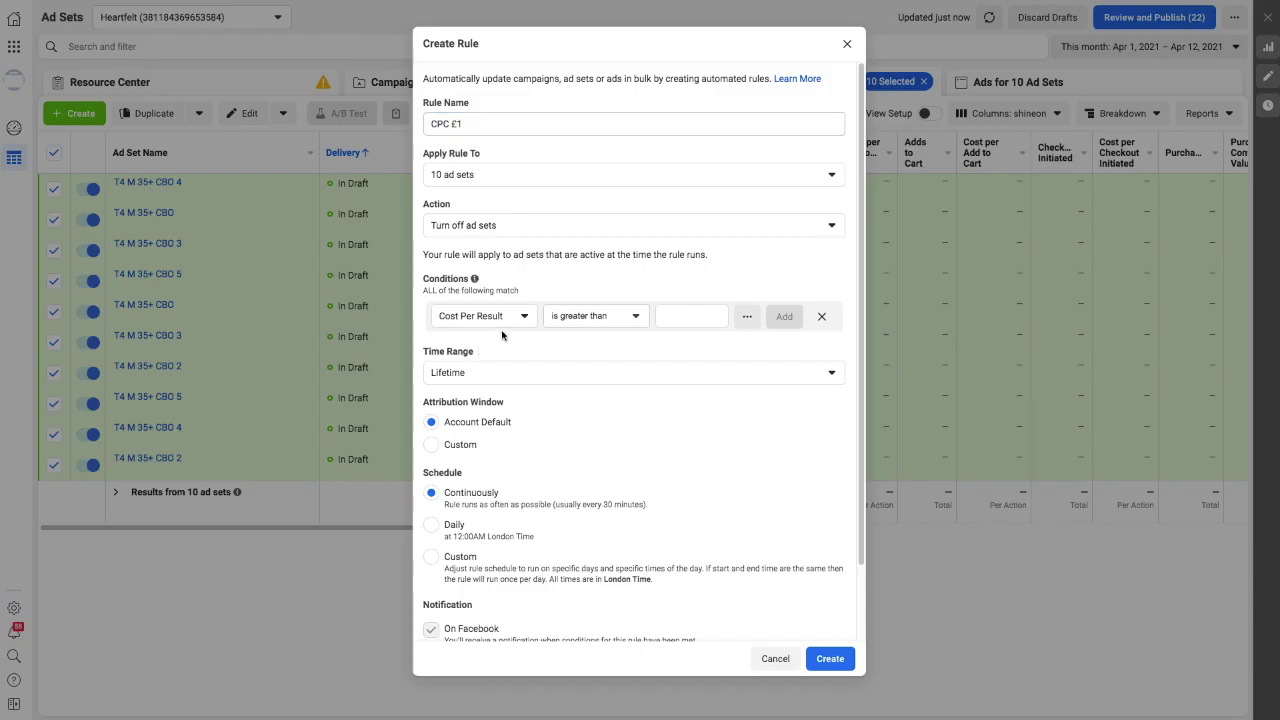
{"action": "left_click", "coordinate": [505, 318]}
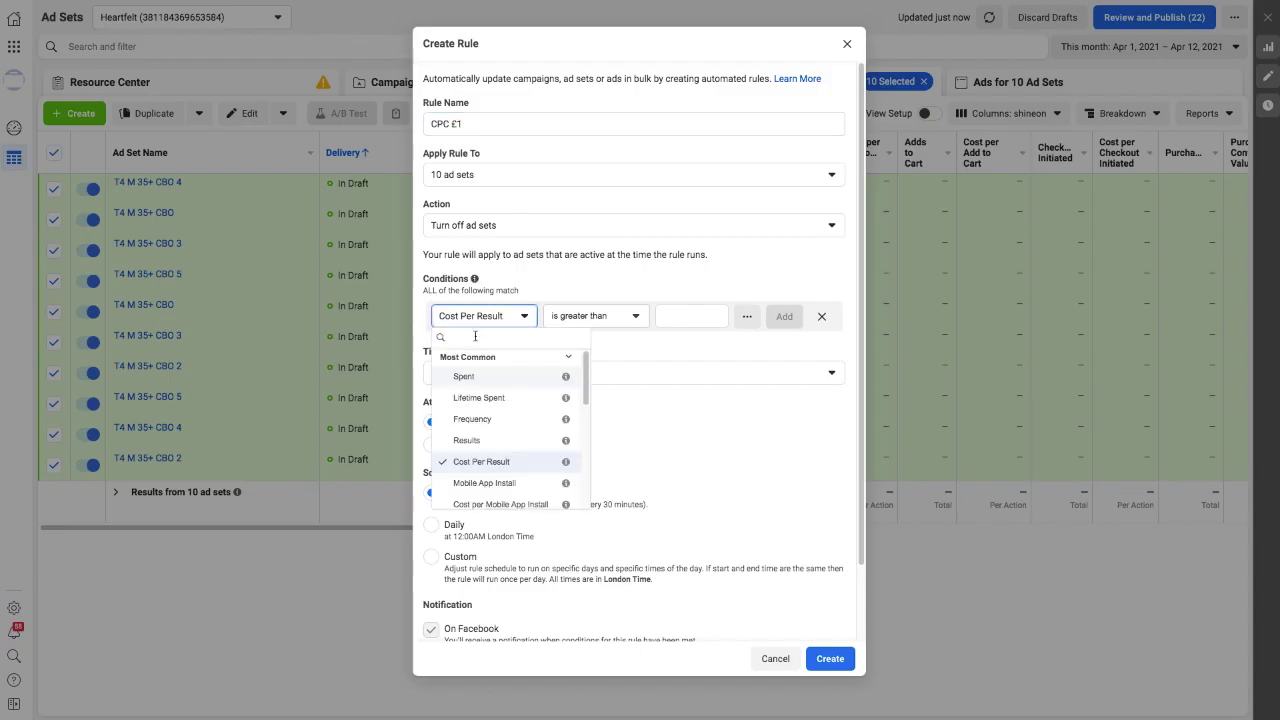
{"action": "left_click", "coordinate": [475, 375]}
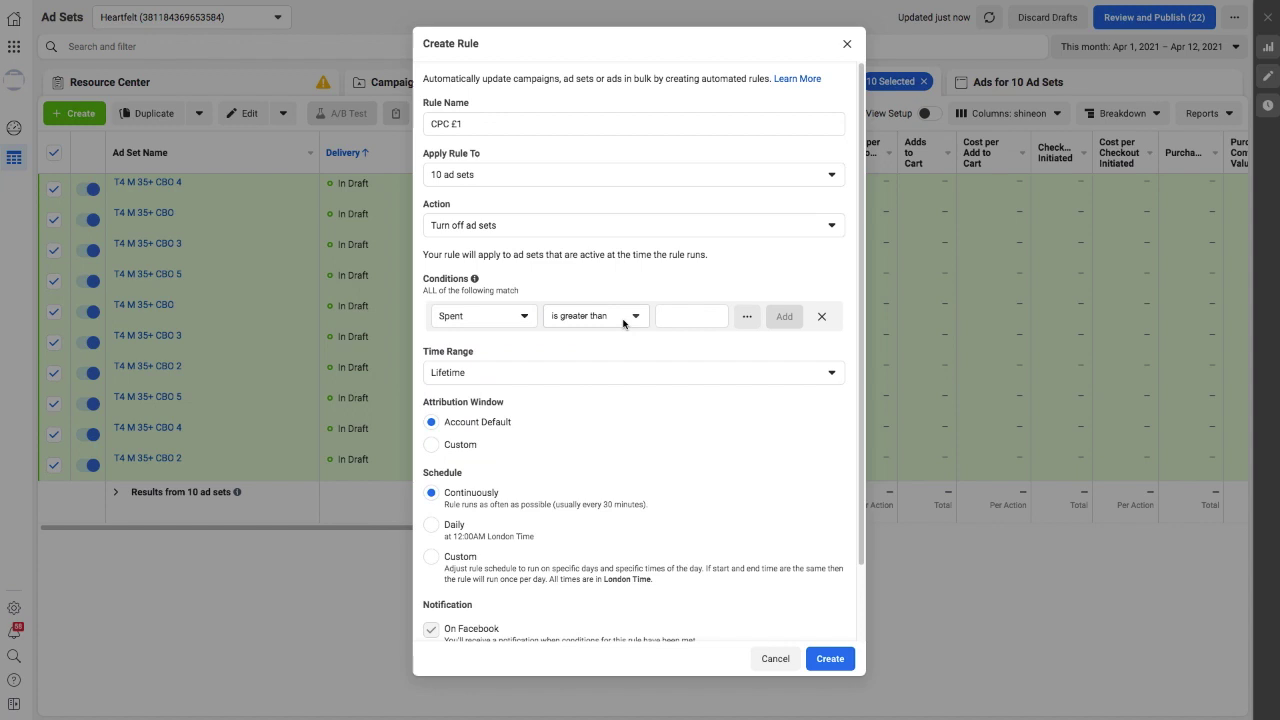
{"action": "type", "text": "1"}
{"action": "key", "text": "Return"}
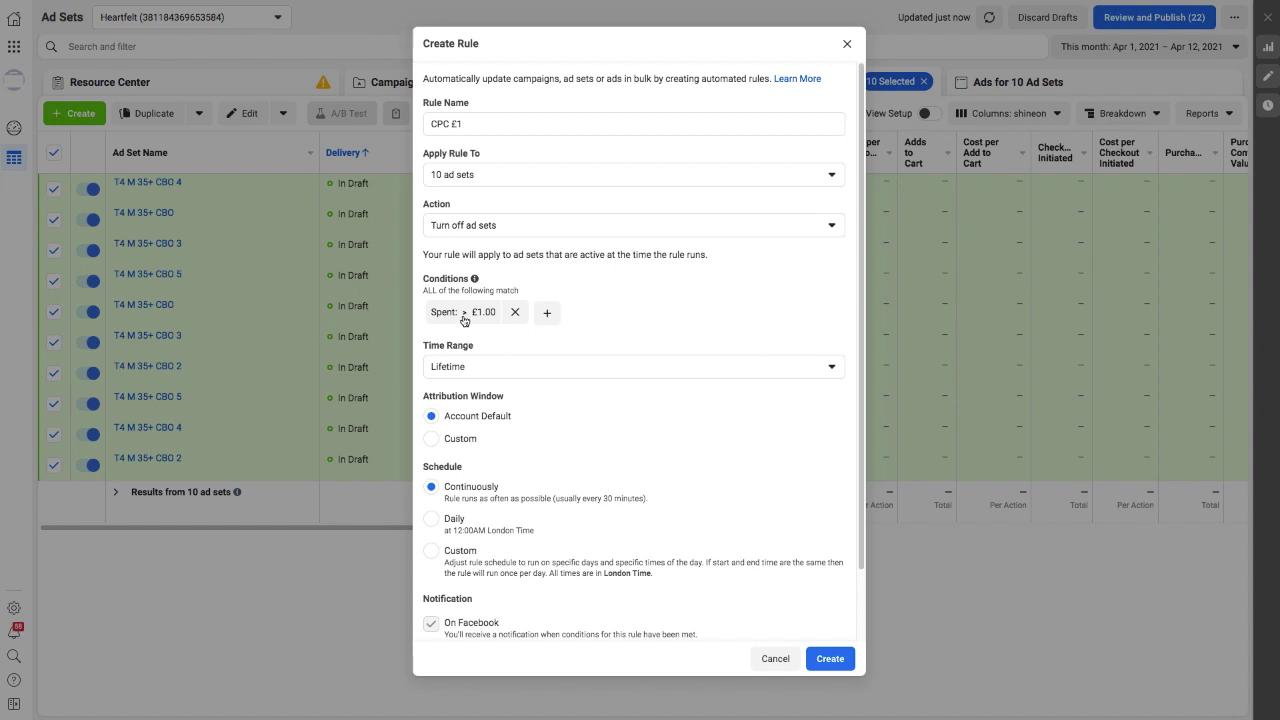
Step: Add a second condition to the rule: Content Views (Facebook Pixel) is smaller than 1
{"action": "mouse_move", "coordinate": [475, 280]}
{"action": "left_click", "coordinate": [547, 313]}
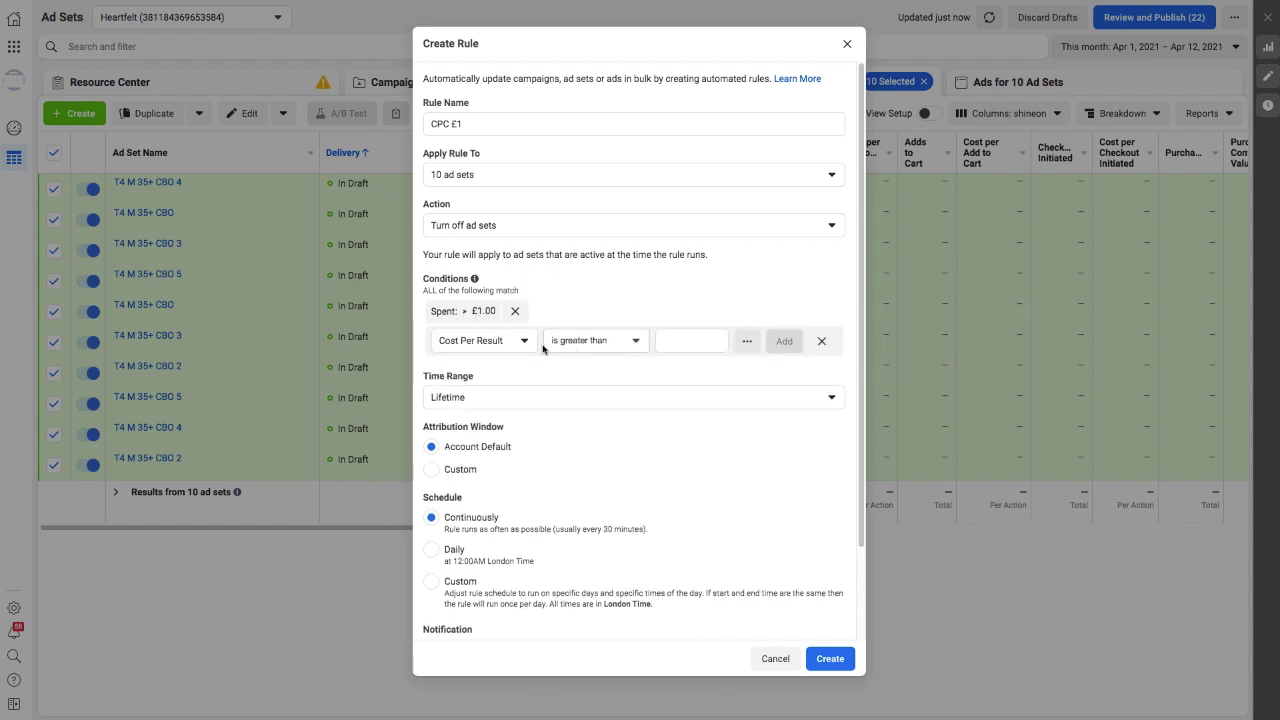
{"action": "left_click", "coordinate": [516, 346]}
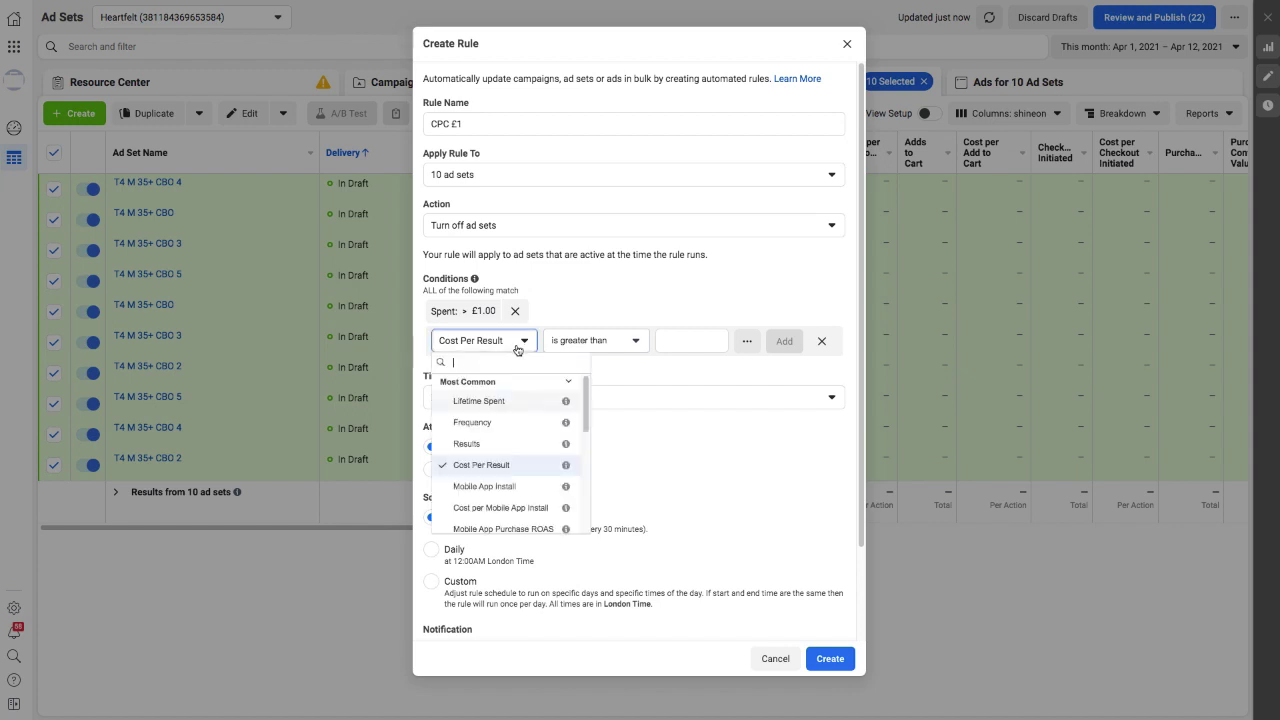
{"action": "type", "text": "content"}
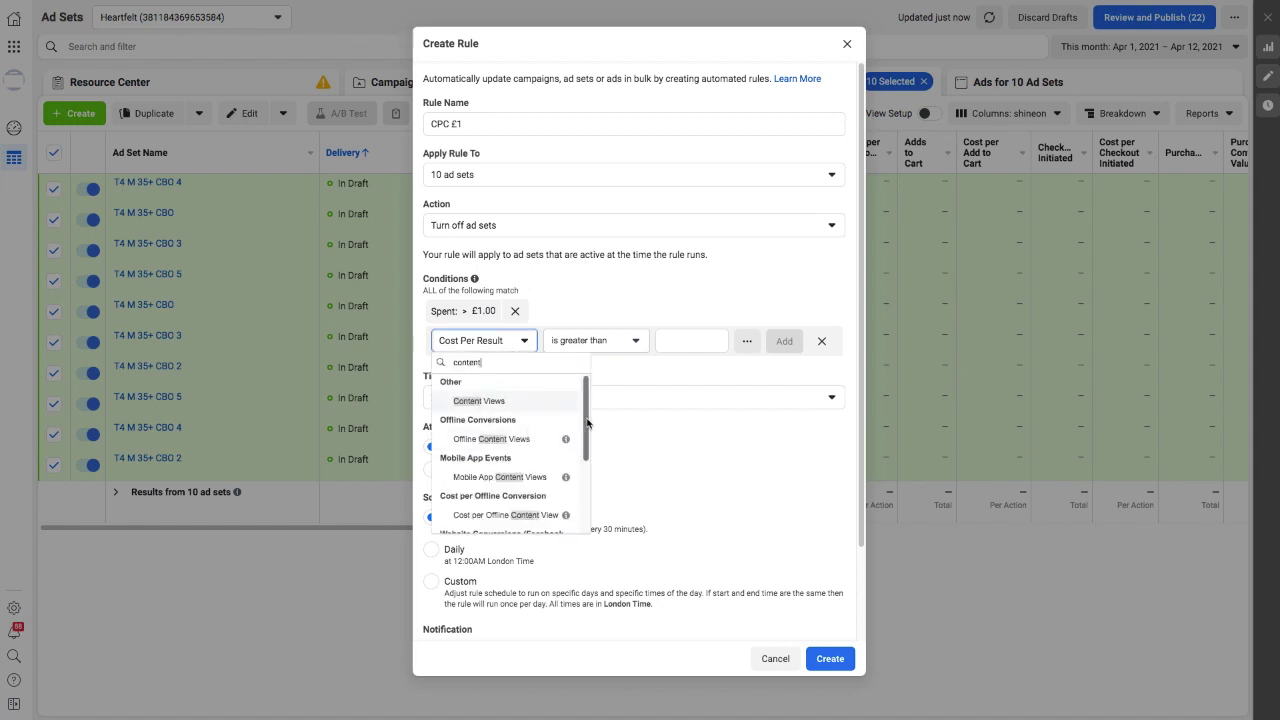
{"action": "left_click_drag", "start_coordinate": [587, 425], "coordinate": [588, 472]}
{"action": "scroll", "coordinate": [510, 460], "scroll_direction": "down", "scroll_amount": 3}
{"action": "scroll", "coordinate": [510, 460], "scroll_direction": "up", "scroll_amount": 3}
{"action": "scroll", "coordinate": [510, 460], "scroll_direction": "down", "scroll_amount": 3}
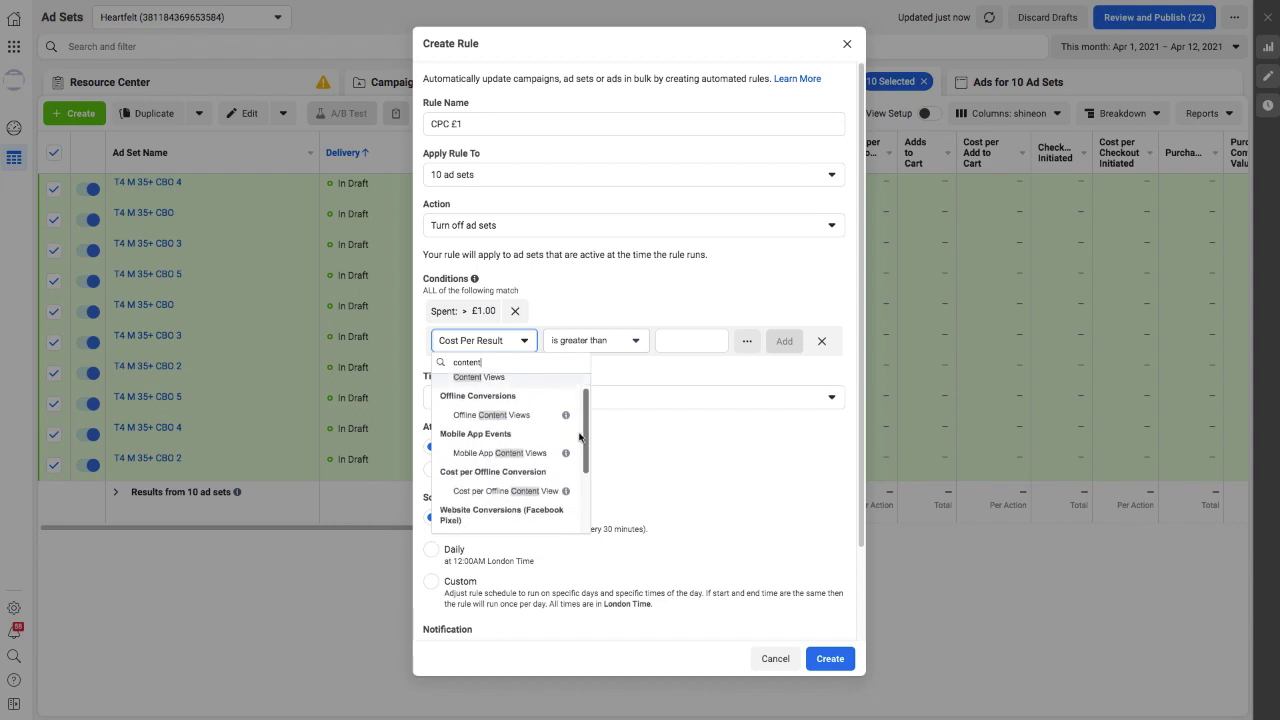
{"action": "left_click", "coordinate": [506, 436]}
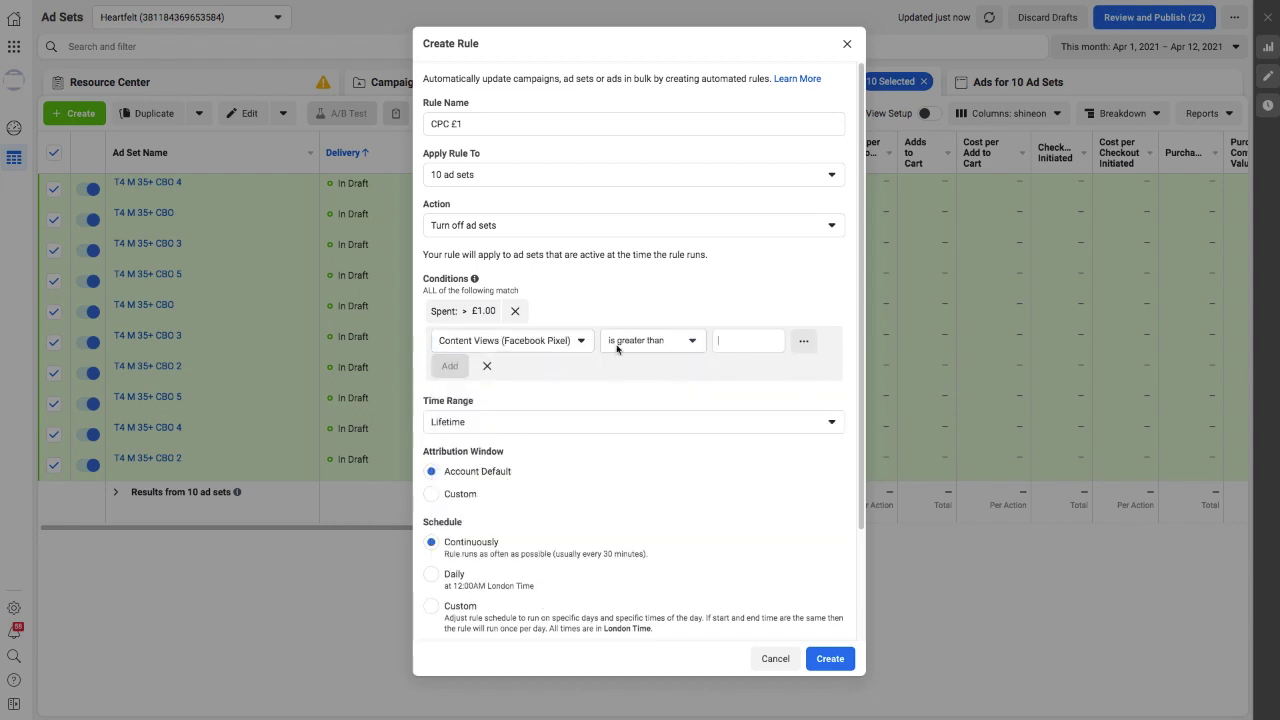
{"action": "left_click", "coordinate": [687, 344]}
{"action": "left_click", "coordinate": [651, 394]}
{"action": "type", "text": "1"}
{"action": "key", "text": "Return"}
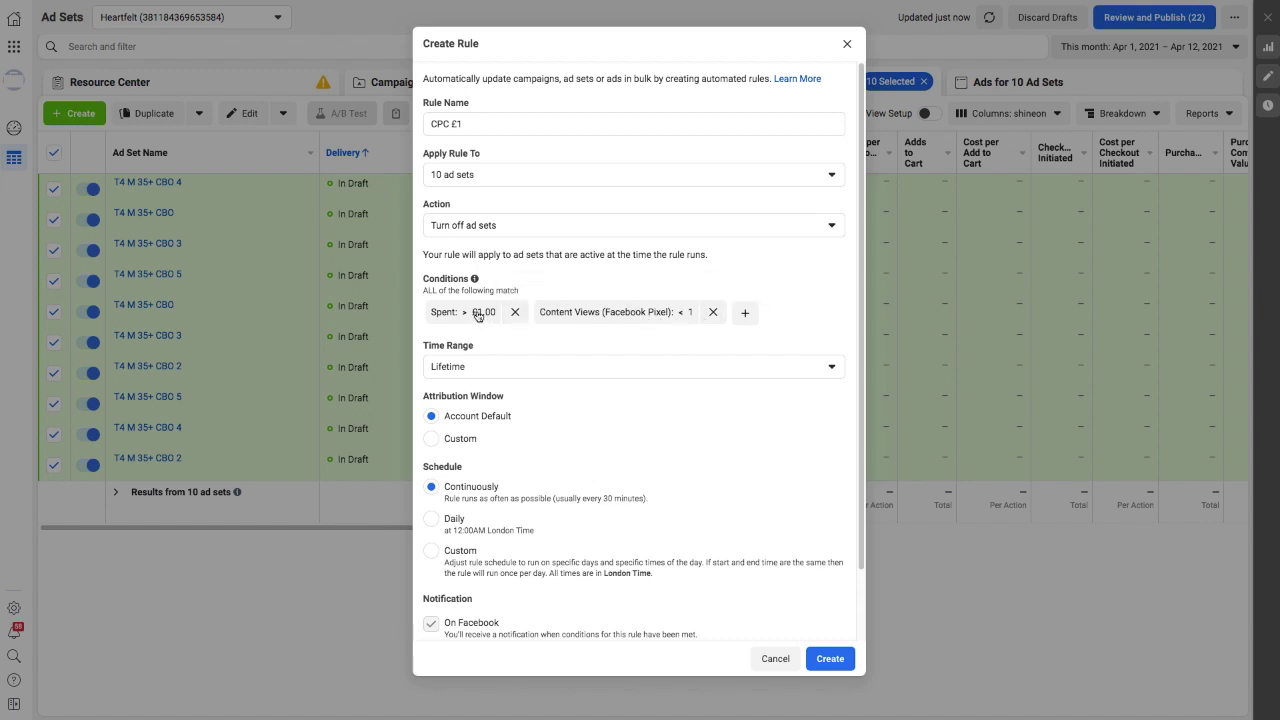
Step: Add a third condition to the rule: Purchases (Facebook Pixel) is smaller than 1
{"action": "left_click", "coordinate": [743, 314]}
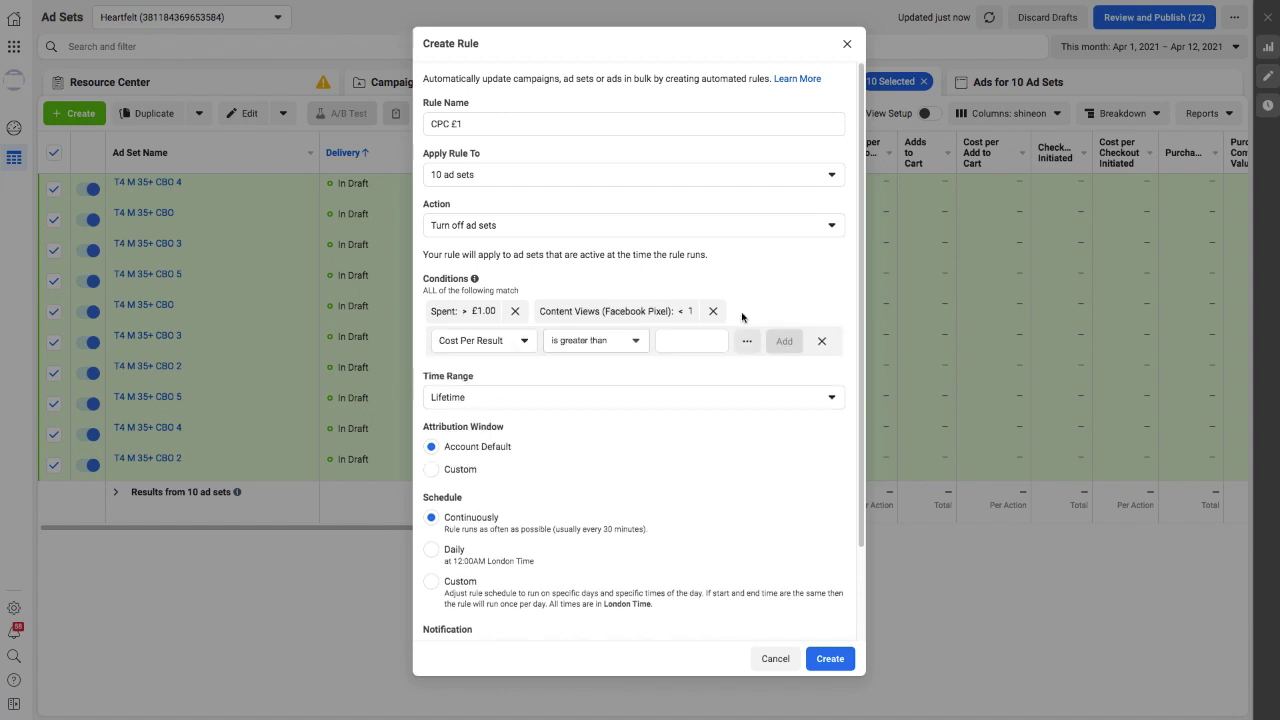
{"action": "left_click", "coordinate": [517, 344]}
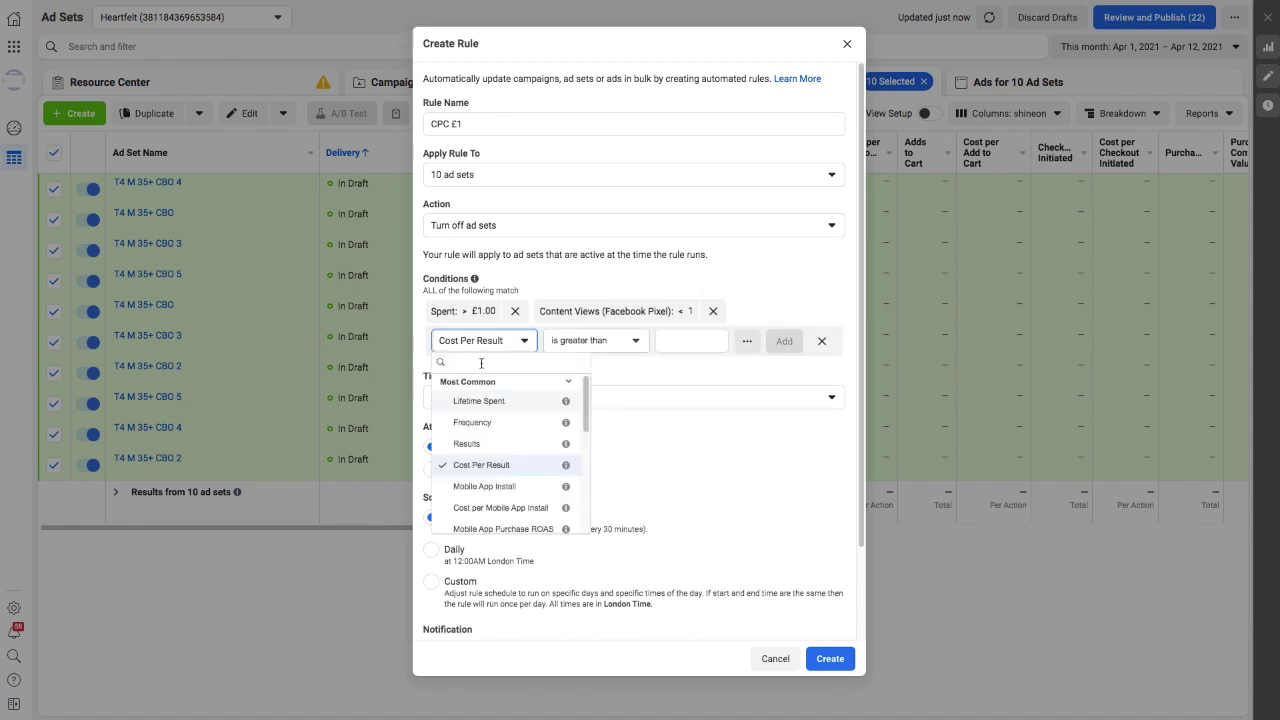
{"action": "type", "text": "purhcas"}
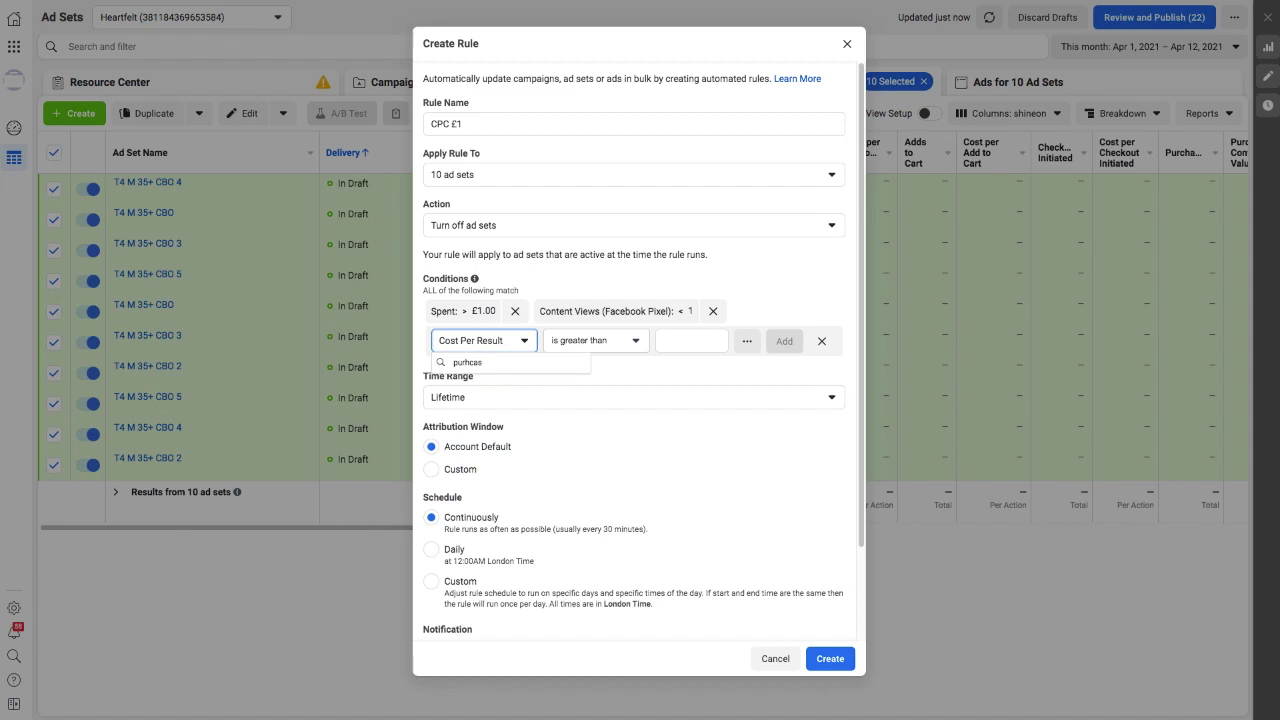
{"action": "key", "text": "BackSpace"}
{"action": "key", "text": "BackSpace"}
{"action": "key", "text": "BackSpace"}
{"action": "key", "text": "BackSpace"}
{"action": "type", "text": "chase"}
{"action": "left_click_drag", "start_coordinate": [587, 414], "coordinate": [584, 484]}
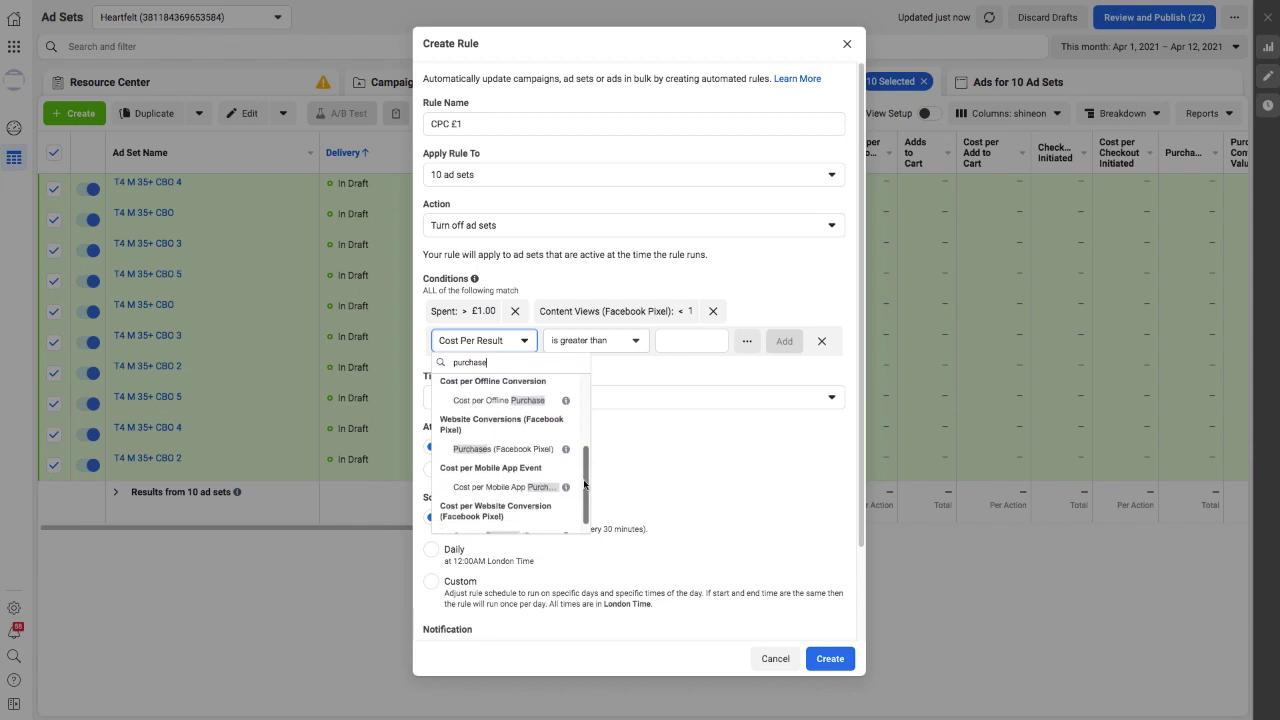
{"action": "left_click", "coordinate": [496, 452]}
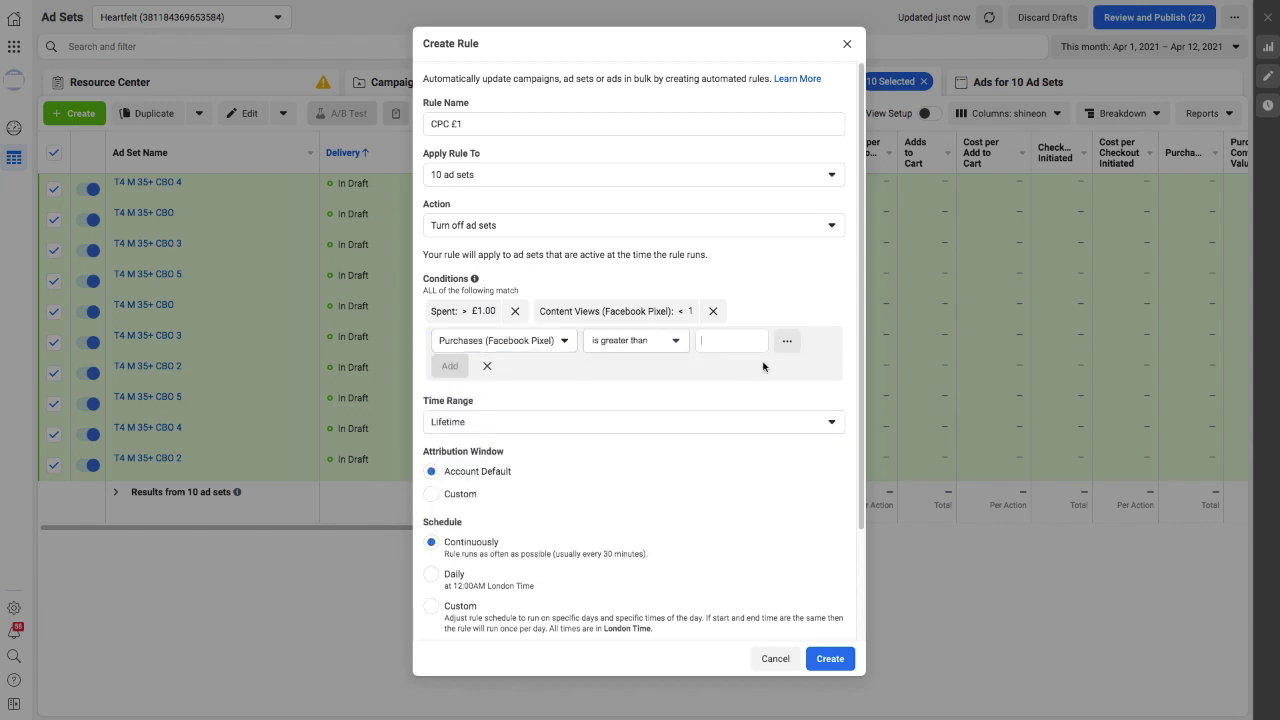
{"action": "left_click", "coordinate": [674, 341]}
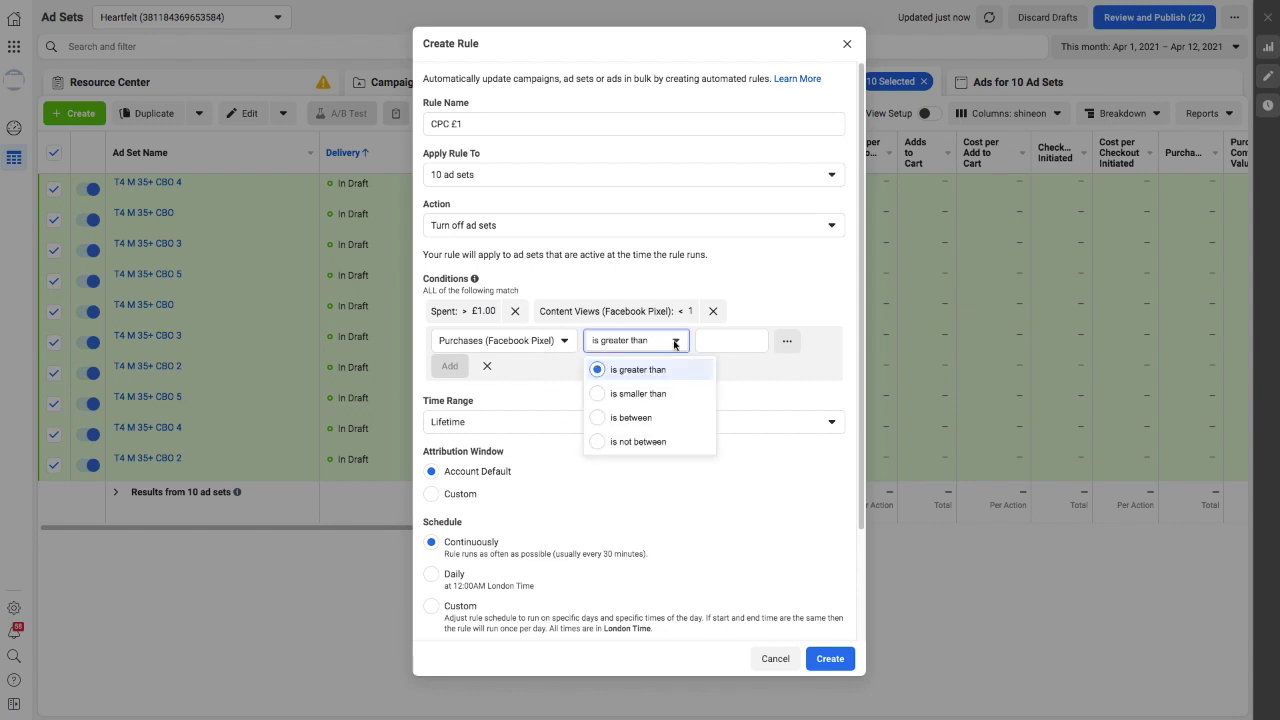
{"action": "left_click", "coordinate": [649, 392]}
{"action": "left_click", "coordinate": [725, 340]}
{"action": "type", "text": "1"}
{"action": "key", "text": "Return"}
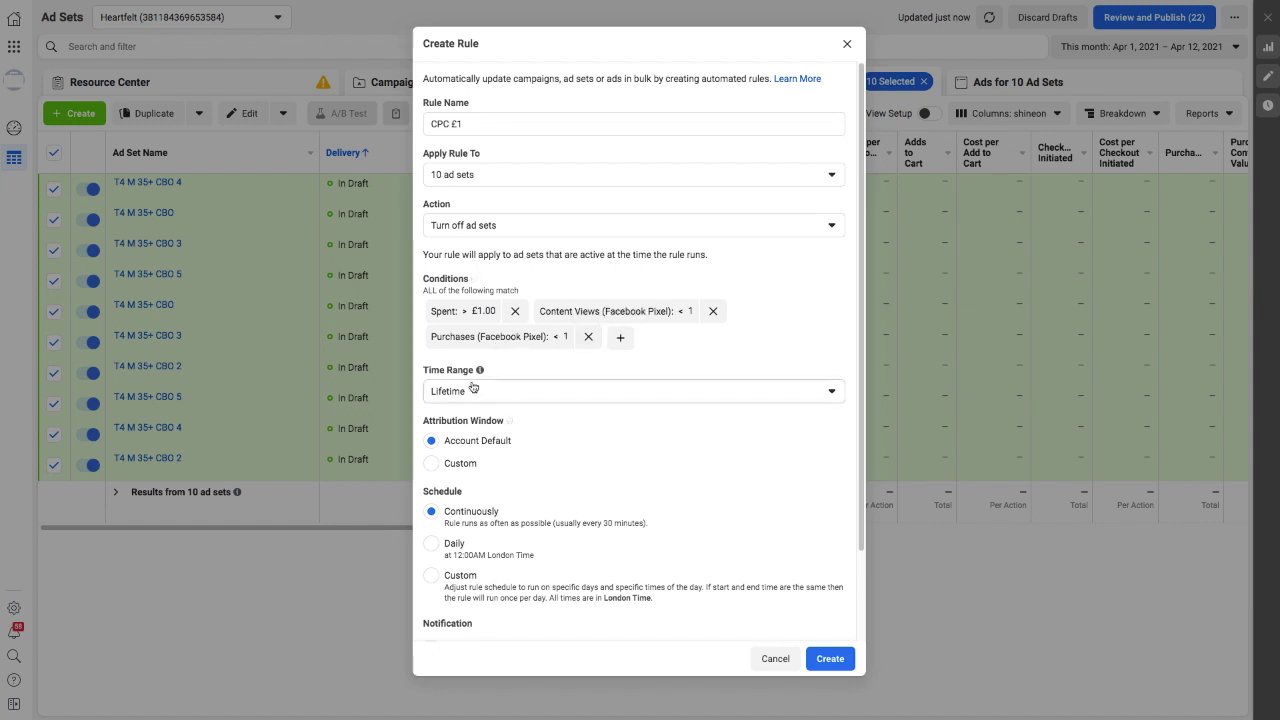
Step: Review the remaining settings of the CPC £1 rule, create it and dismiss the confirmation
{"action": "scroll", "coordinate": [862, 275], "scroll_direction": "down", "scroll_amount": 2}
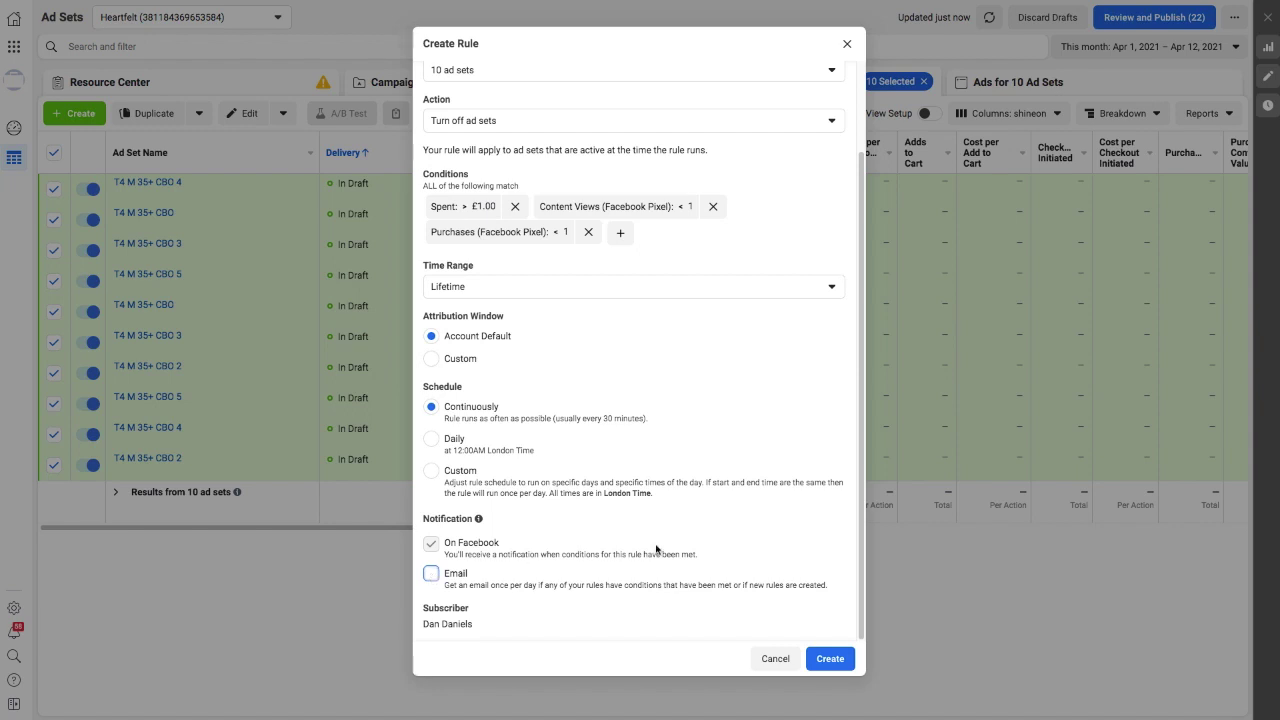
{"action": "scroll", "coordinate": [648, 358], "scroll_direction": "up", "scroll_amount": 2}
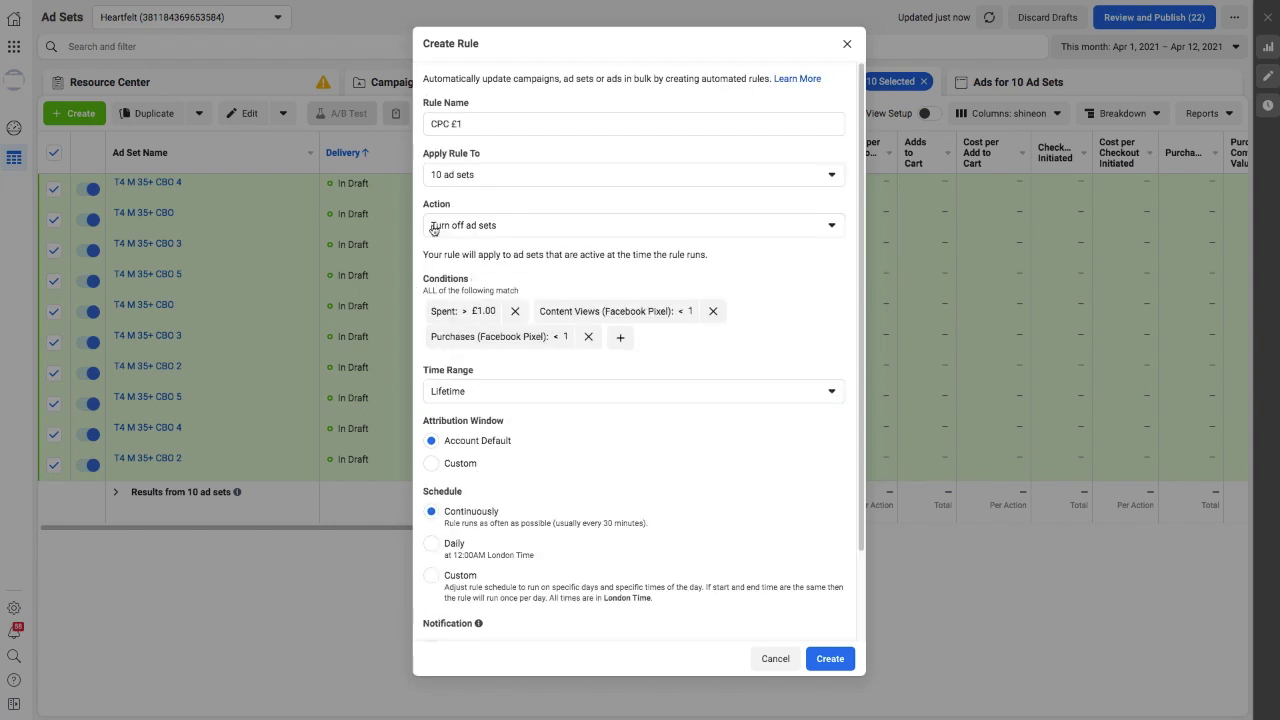
{"action": "left_click", "coordinate": [829, 658]}
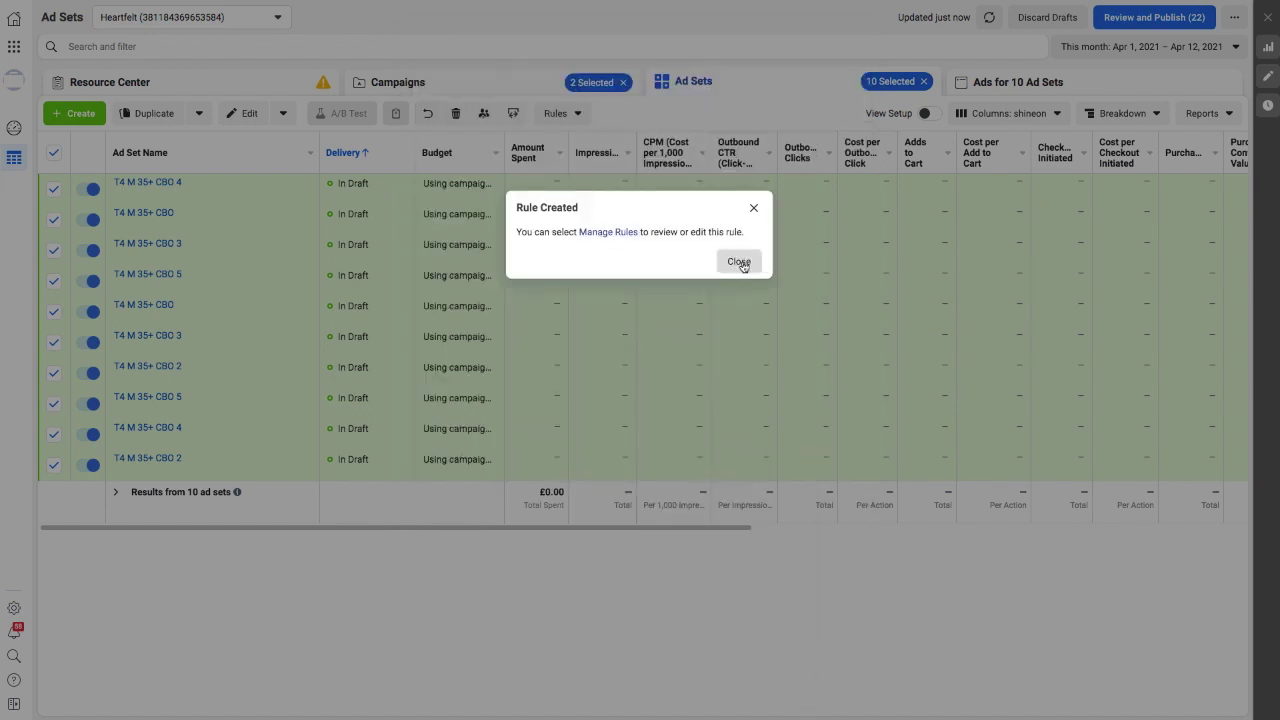
{"action": "left_click", "coordinate": [740, 263]}
Step: Apply the existing CPC £1 rule to the 10 selected ad sets and save the rule
{"action": "left_click", "coordinate": [580, 115]}
{"action": "left_click", "coordinate": [582, 173]}
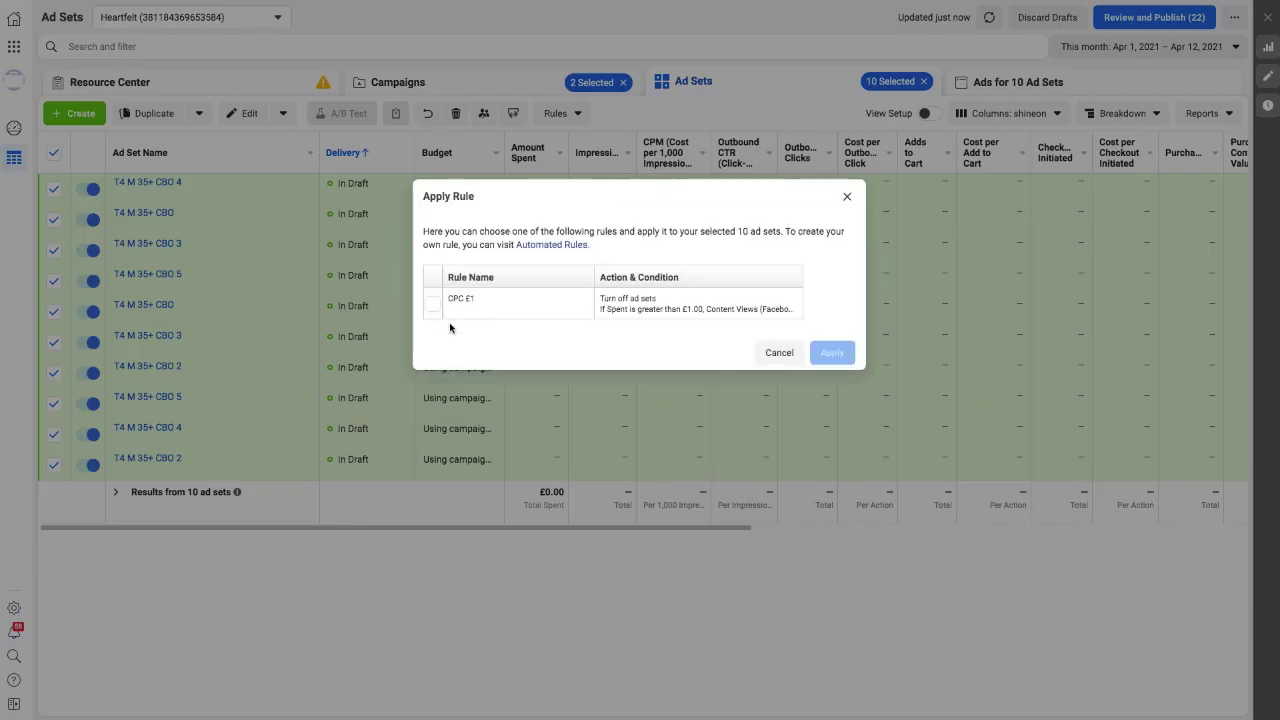
{"action": "left_click", "coordinate": [432, 304]}
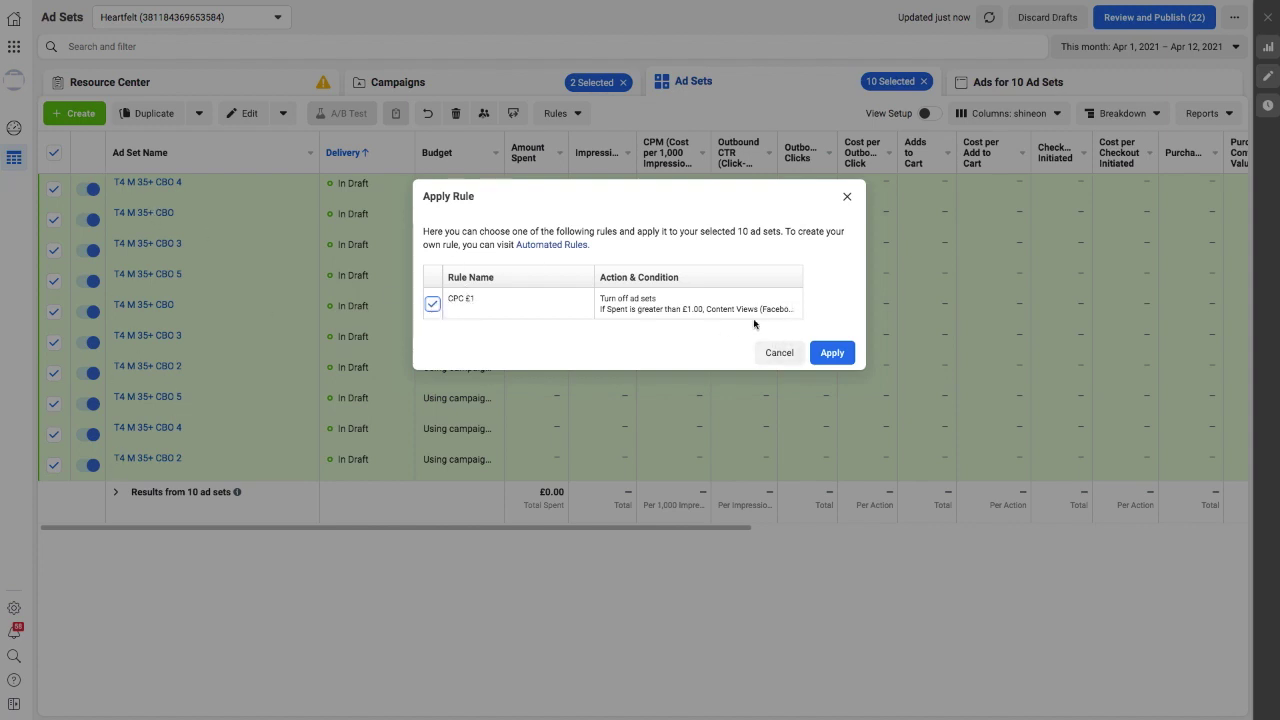
{"action": "left_click", "coordinate": [833, 353]}
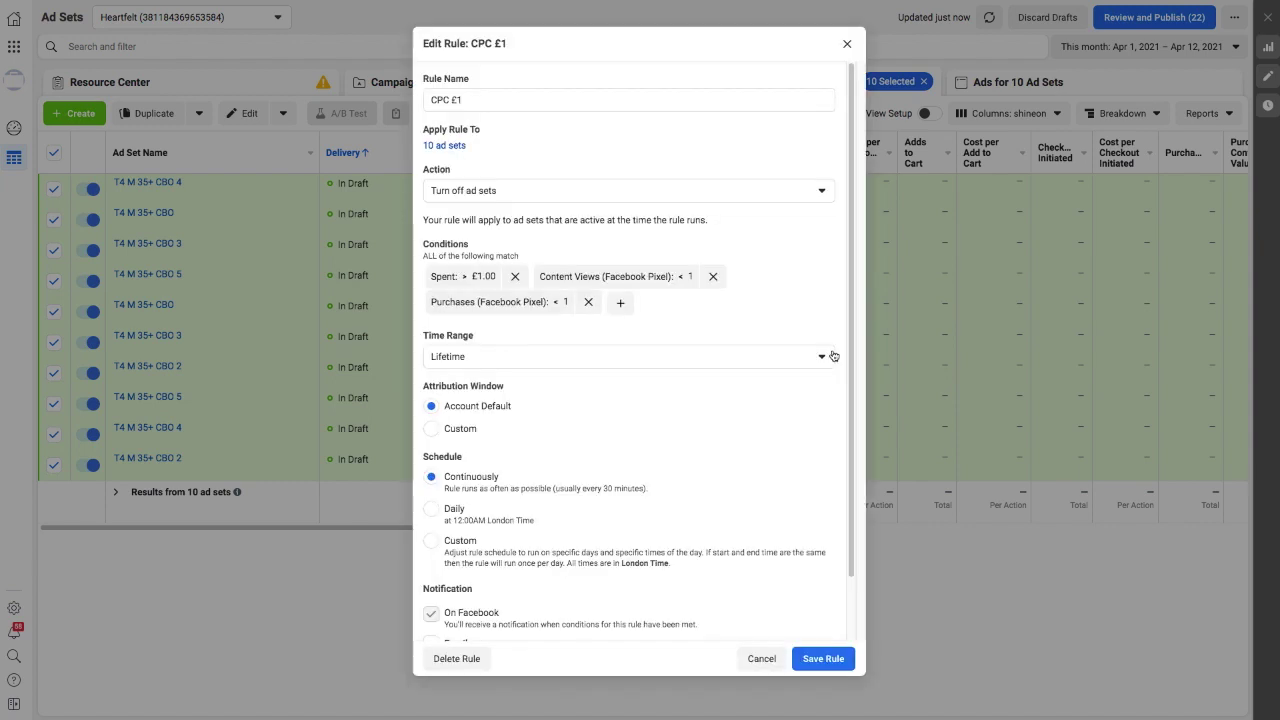
{"action": "left_click", "coordinate": [823, 658]}
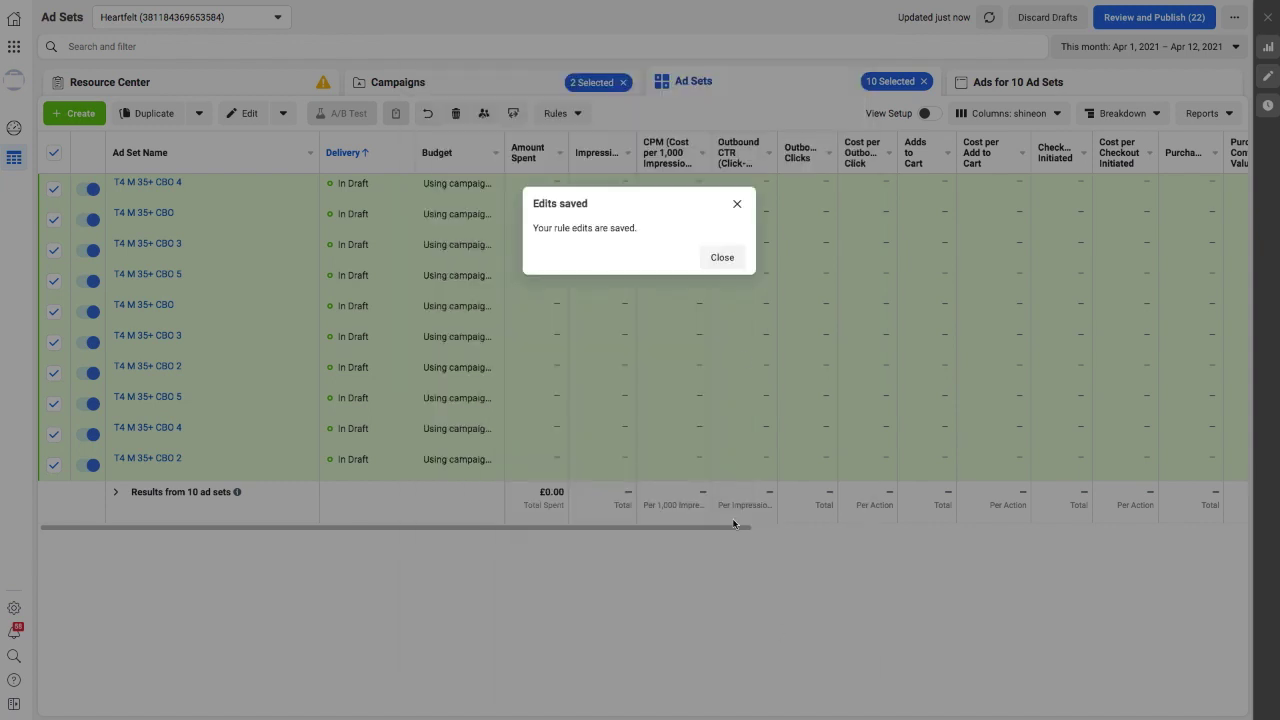
{"action": "left_click", "coordinate": [722, 257]}
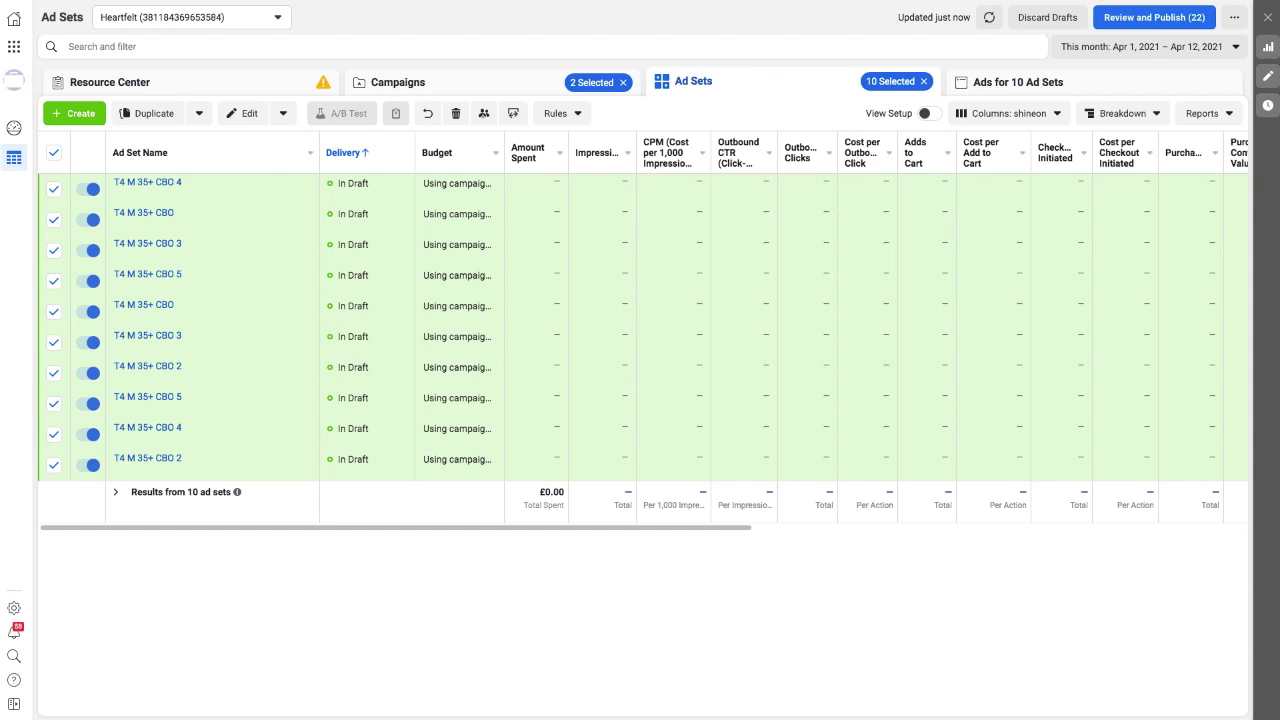
Step: Start a new automated rule for the 10 selected ad sets and name it ATC £8
{"action": "left_click", "coordinate": [576, 113]}
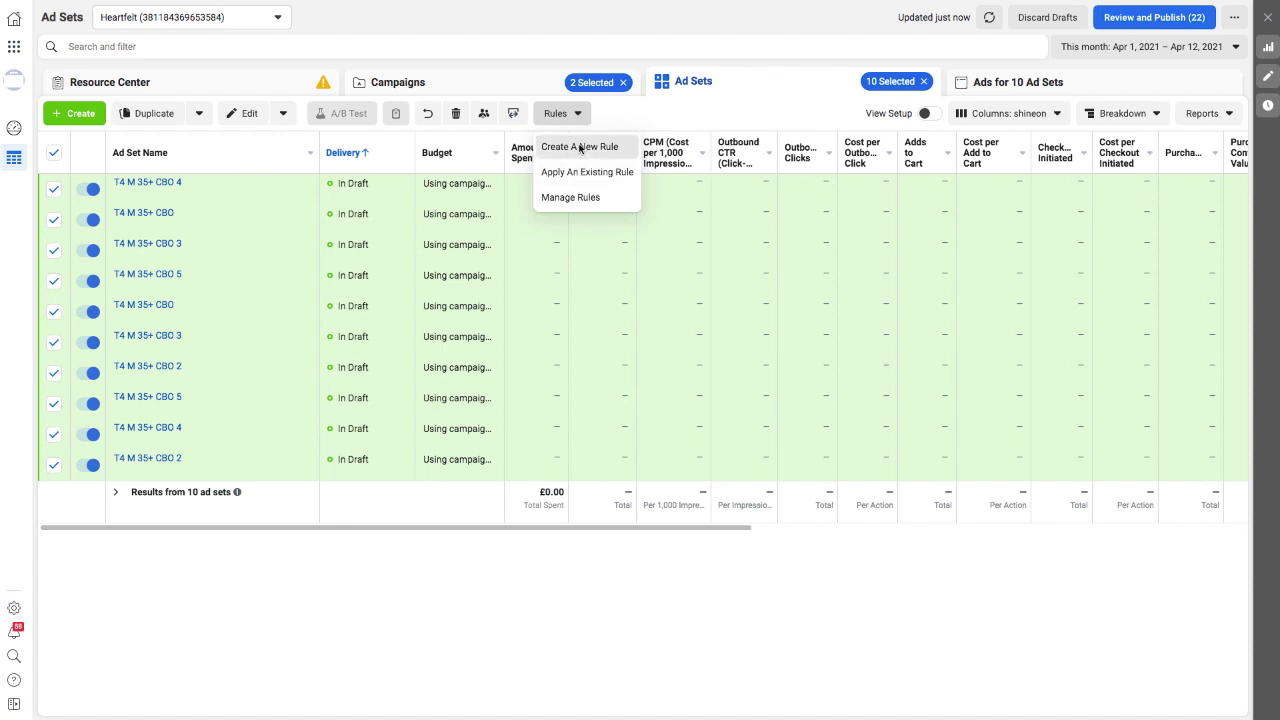
{"action": "left_click", "coordinate": [580, 148]}
{"action": "left_click", "coordinate": [458, 123]}
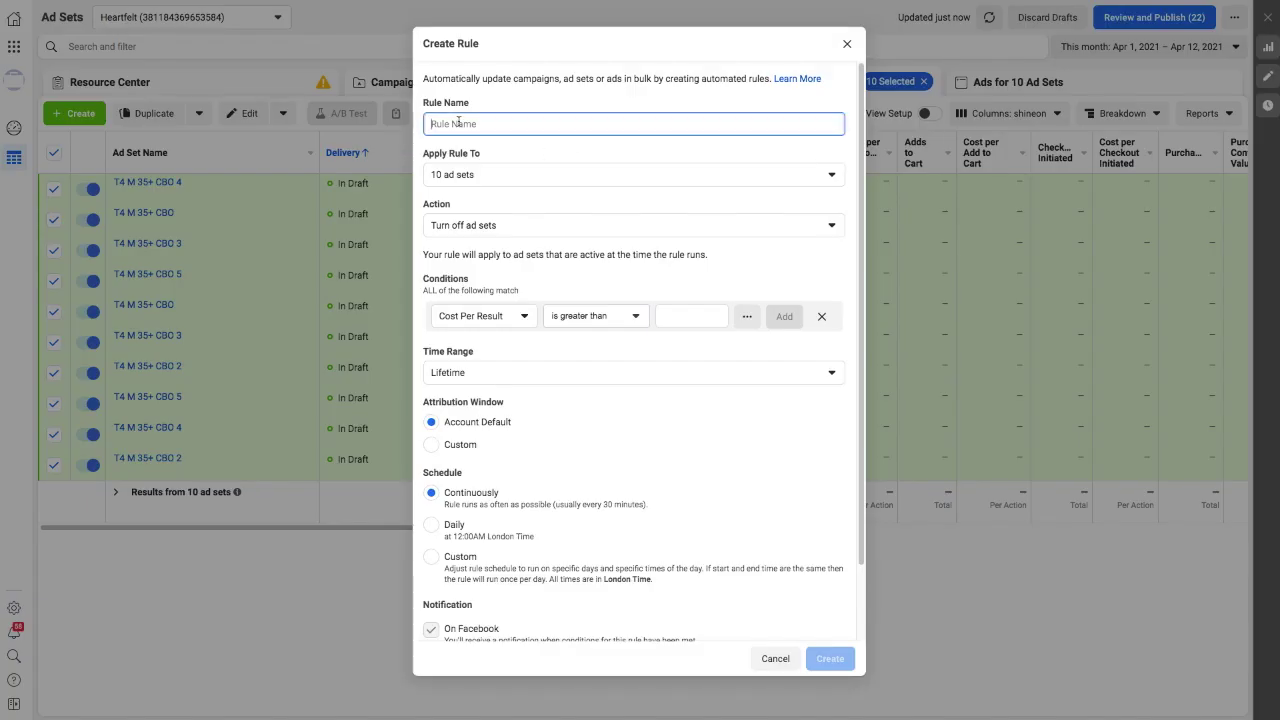
{"action": "type", "text": "ATC £8"}
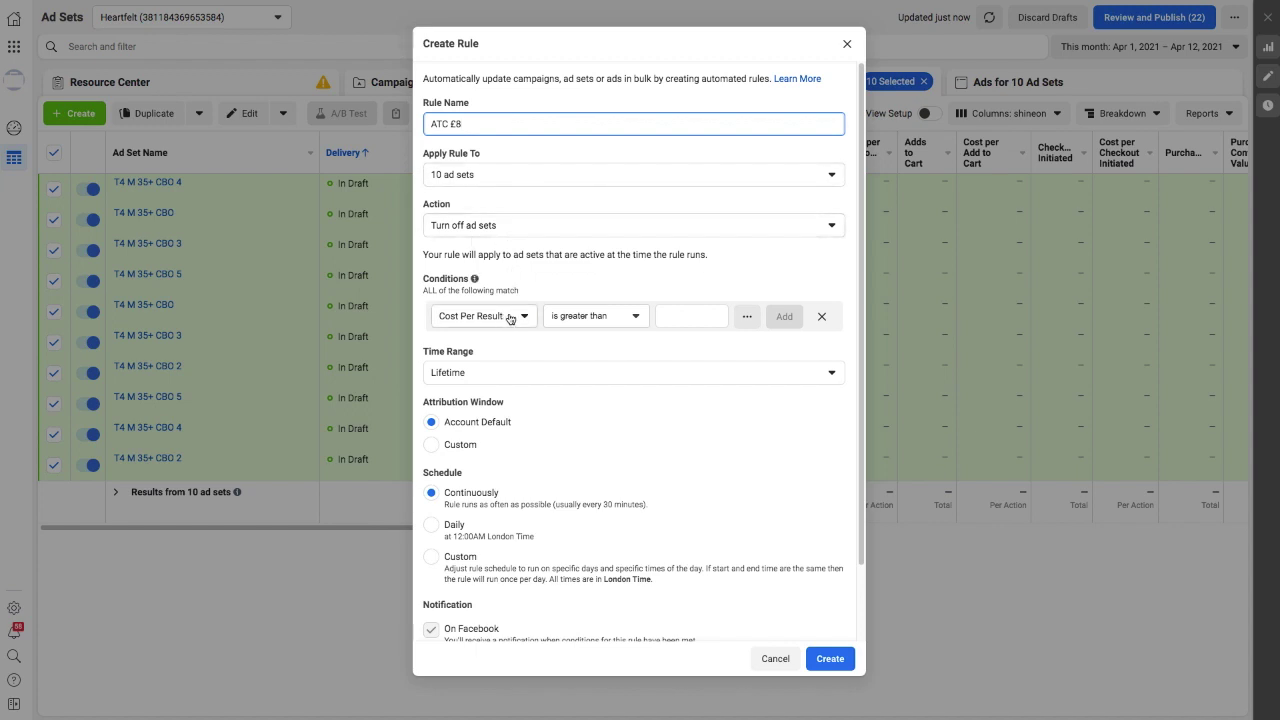
Step: Add the rule's first condition: Spent is greater than £8
{"action": "left_click", "coordinate": [470, 318]}
{"action": "left_click", "coordinate": [474, 374]}
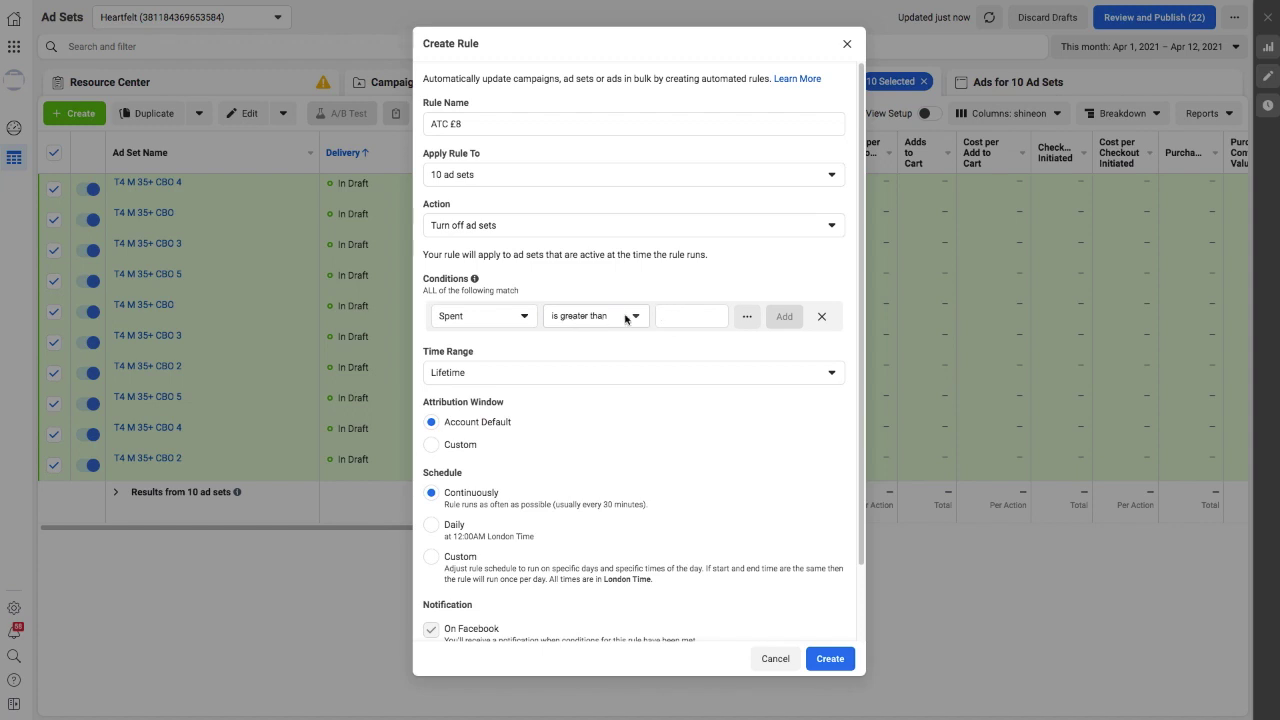
{"action": "type", "text": "8"}
{"action": "key", "text": "Return"}
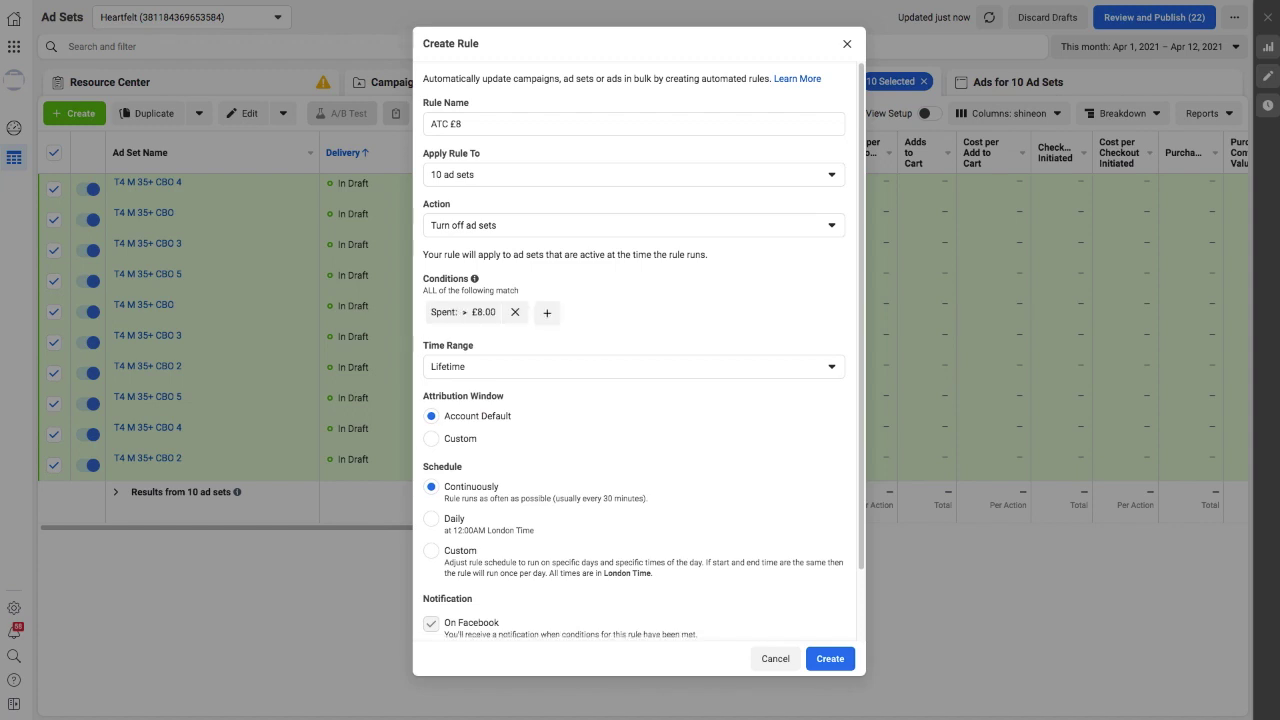
Step: Add a second condition to the ATC £8 rule: Adds to Cart (Facebook Pixel) is smaller than 1
{"action": "left_click", "coordinate": [547, 313]}
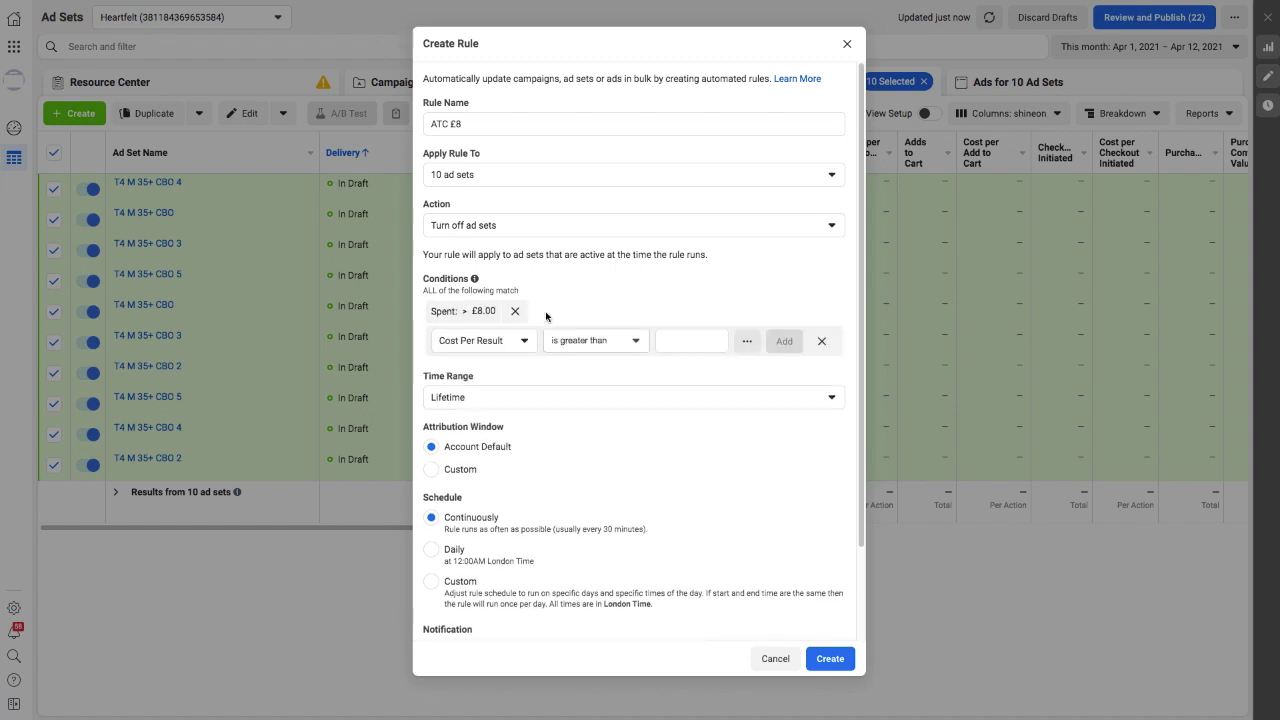
{"action": "left_click", "coordinate": [523, 339]}
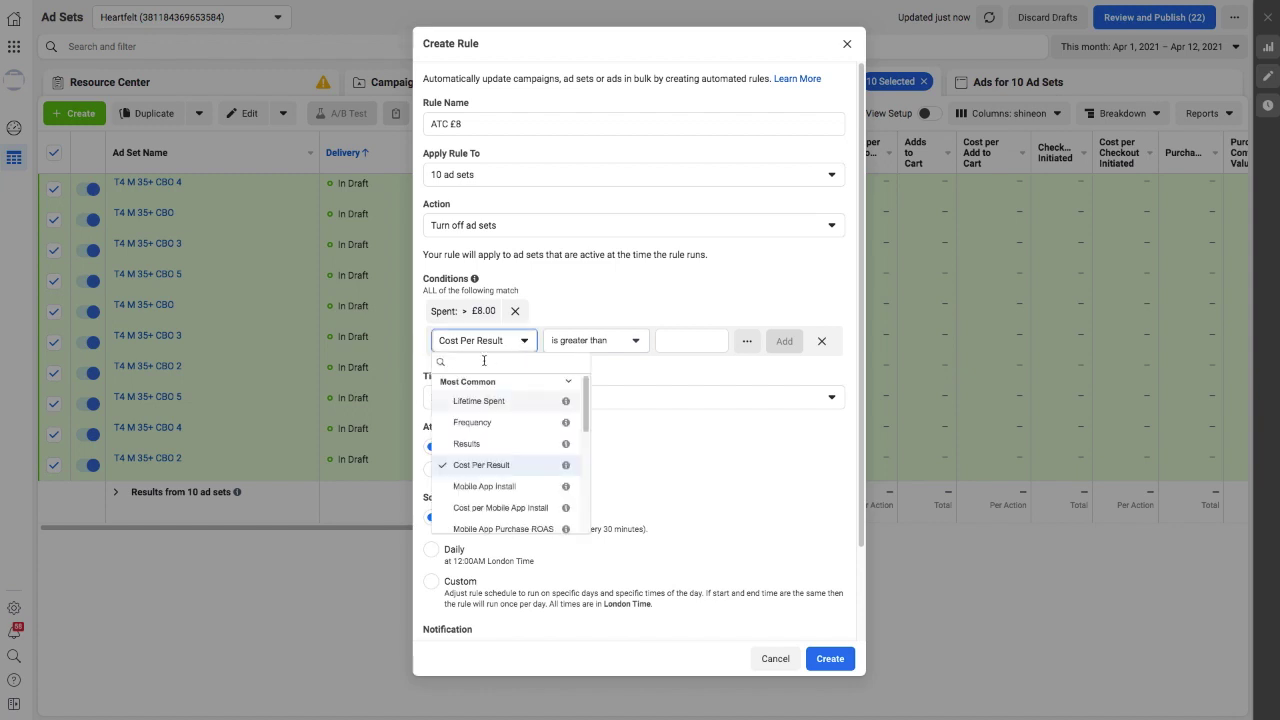
{"action": "type", "text": "adds toc art"}
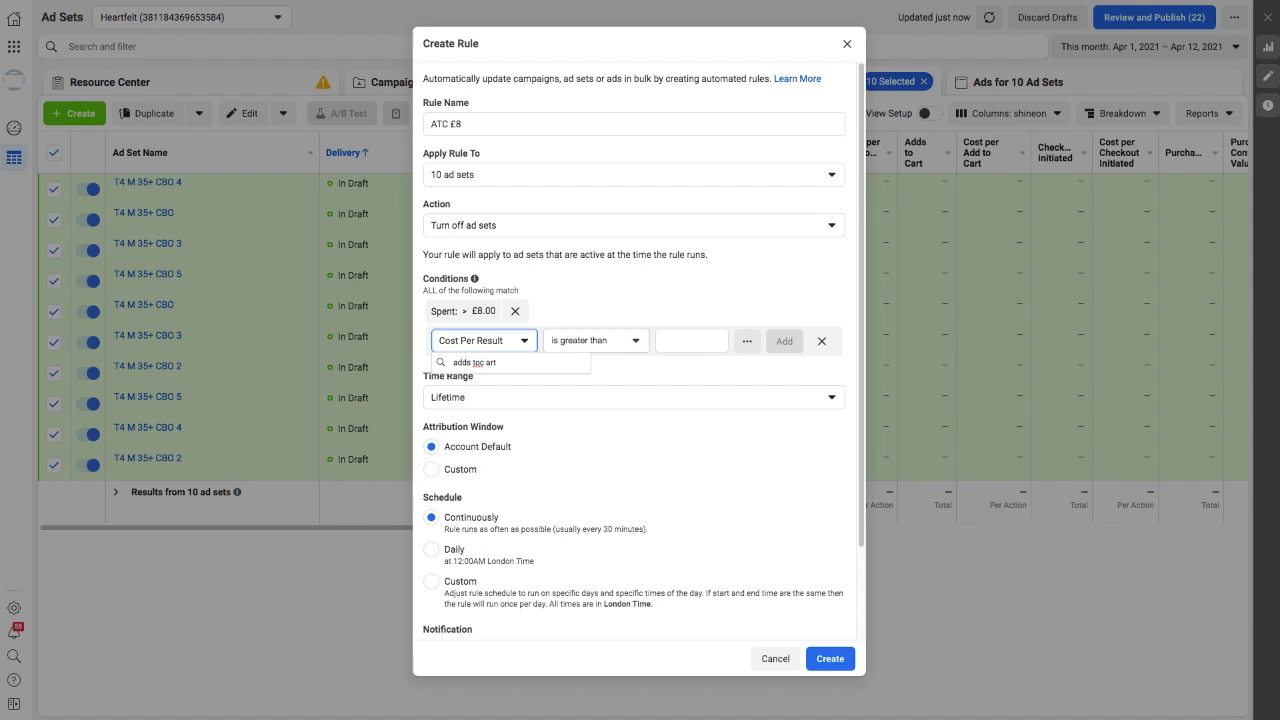
{"action": "left_click", "coordinate": [474, 362]}
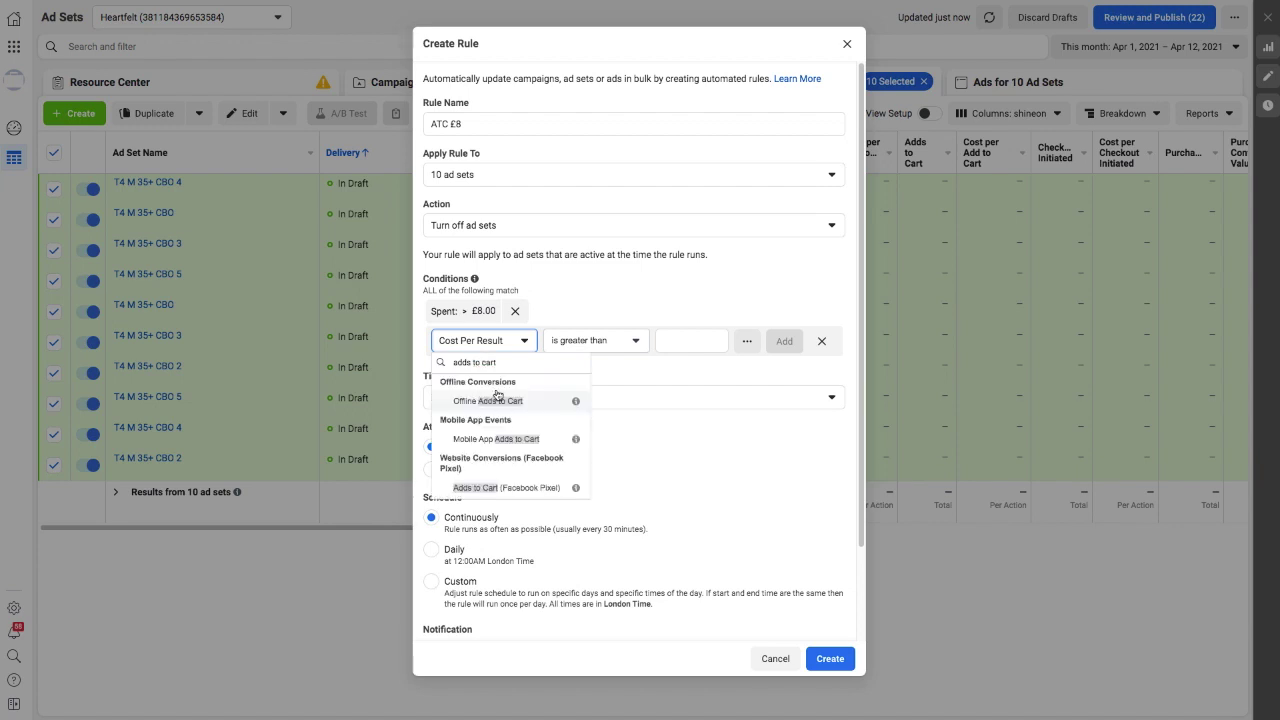
{"action": "left_click", "coordinate": [513, 488]}
{"action": "left_click", "coordinate": [667, 340]}
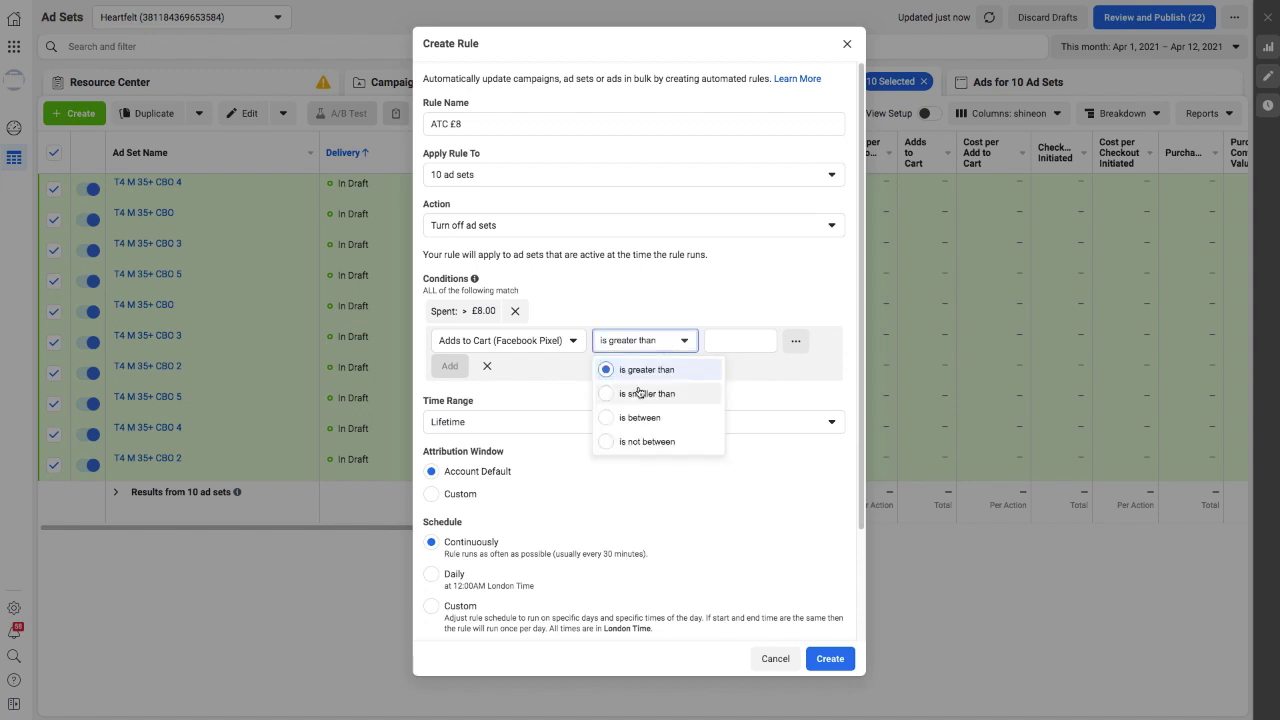
{"action": "left_click", "coordinate": [641, 392]}
{"action": "left_click", "coordinate": [733, 338]}
{"action": "type", "text": "1"}
{"action": "key", "text": "Return"}
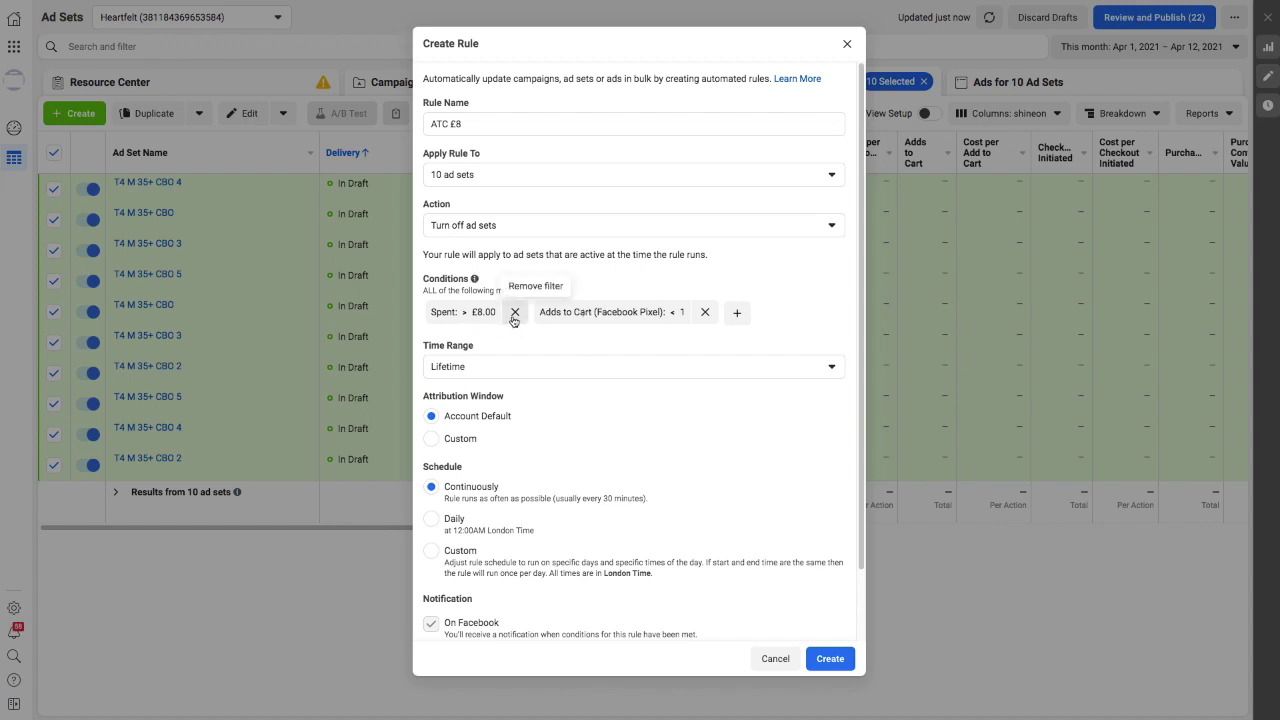
Step: Add a third condition to the ATC £8 rule: Purchases (Facebook Pixel) is smaller than 1
{"action": "left_click", "coordinate": [737, 313]}
{"action": "left_click", "coordinate": [476, 345]}
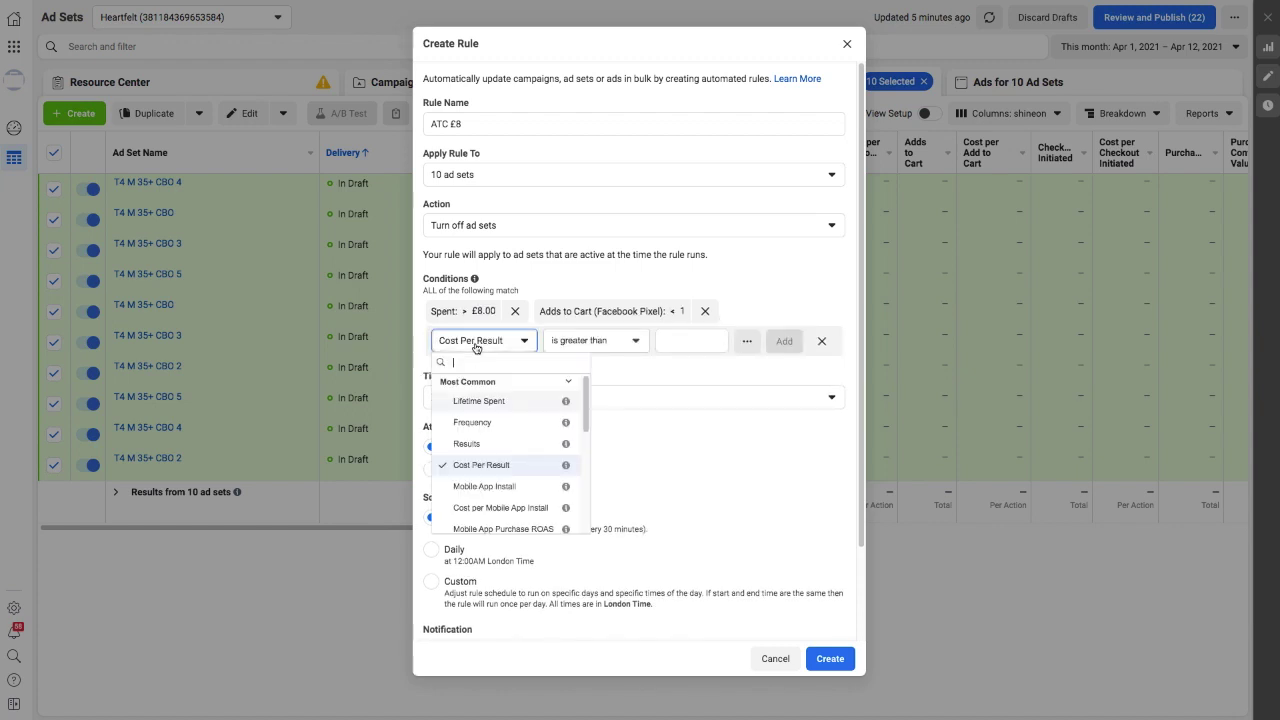
{"action": "type", "text": "p"}
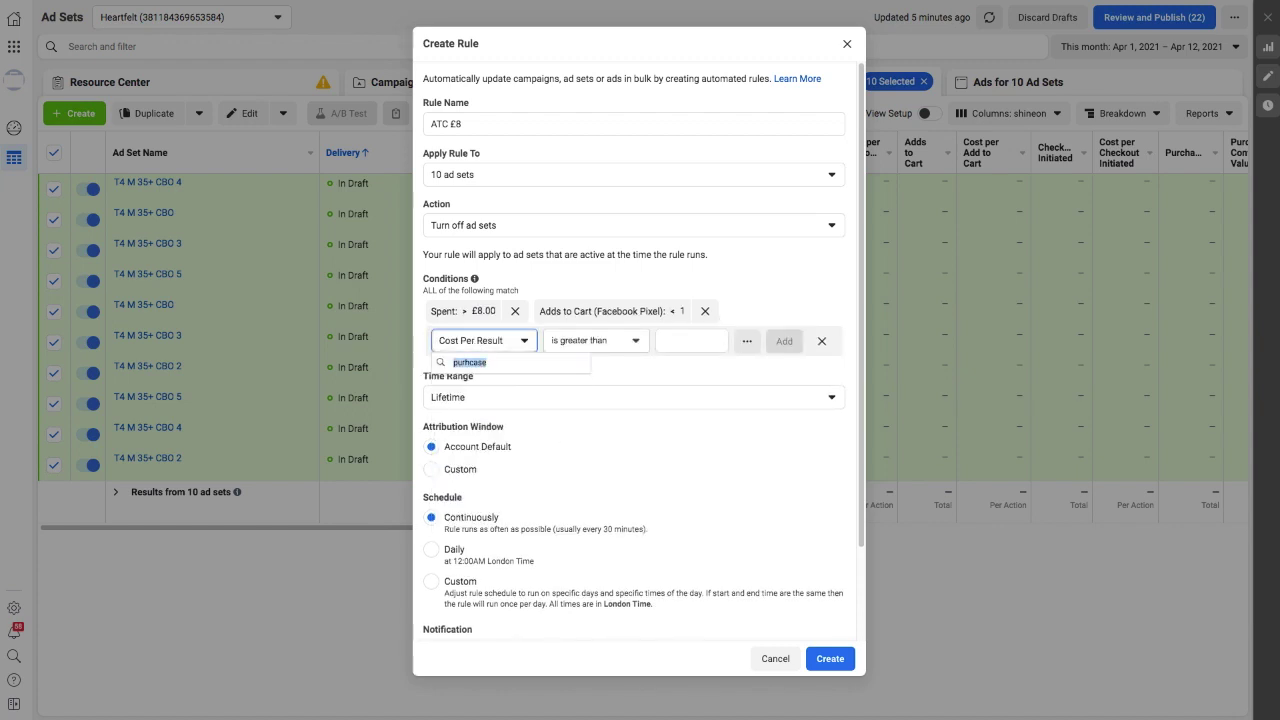
{"action": "type", "text": "urchases"}
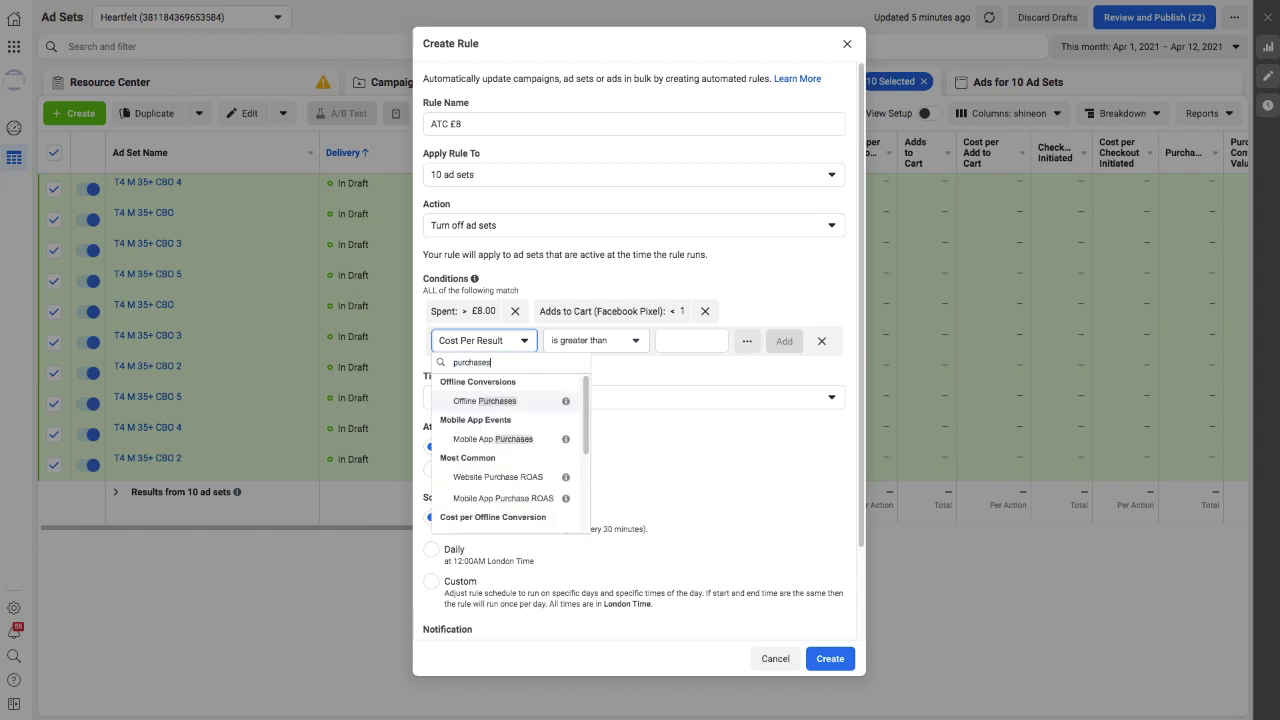
{"action": "left_click", "coordinate": [512, 488]}
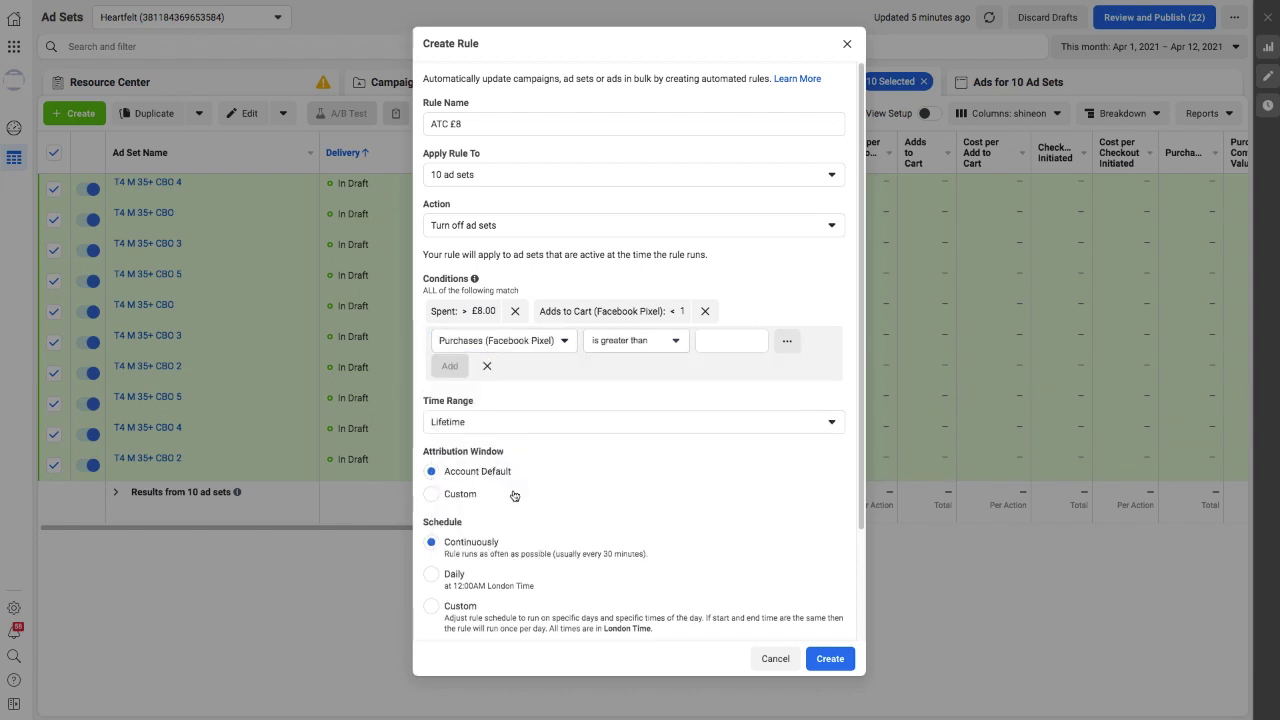
{"action": "left_click", "coordinate": [663, 340]}
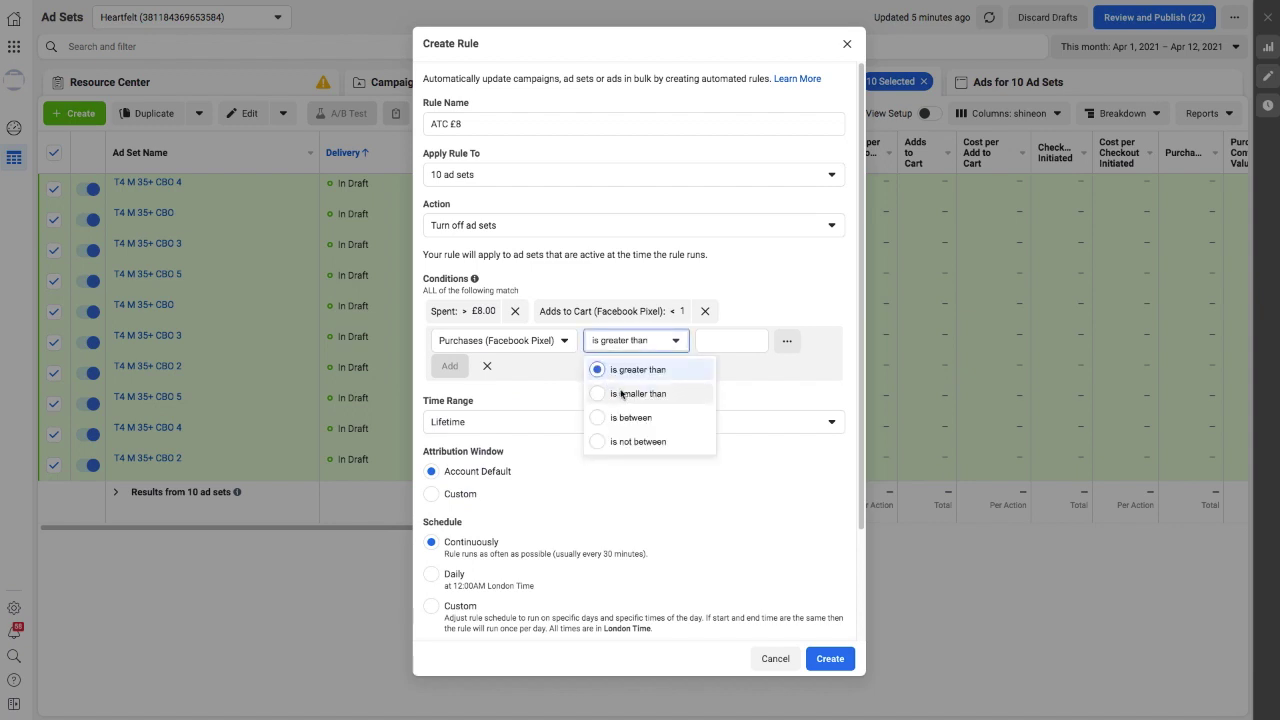
{"action": "left_click", "coordinate": [621, 394]}
{"action": "type", "text": "1"}
{"action": "key", "text": "Return"}
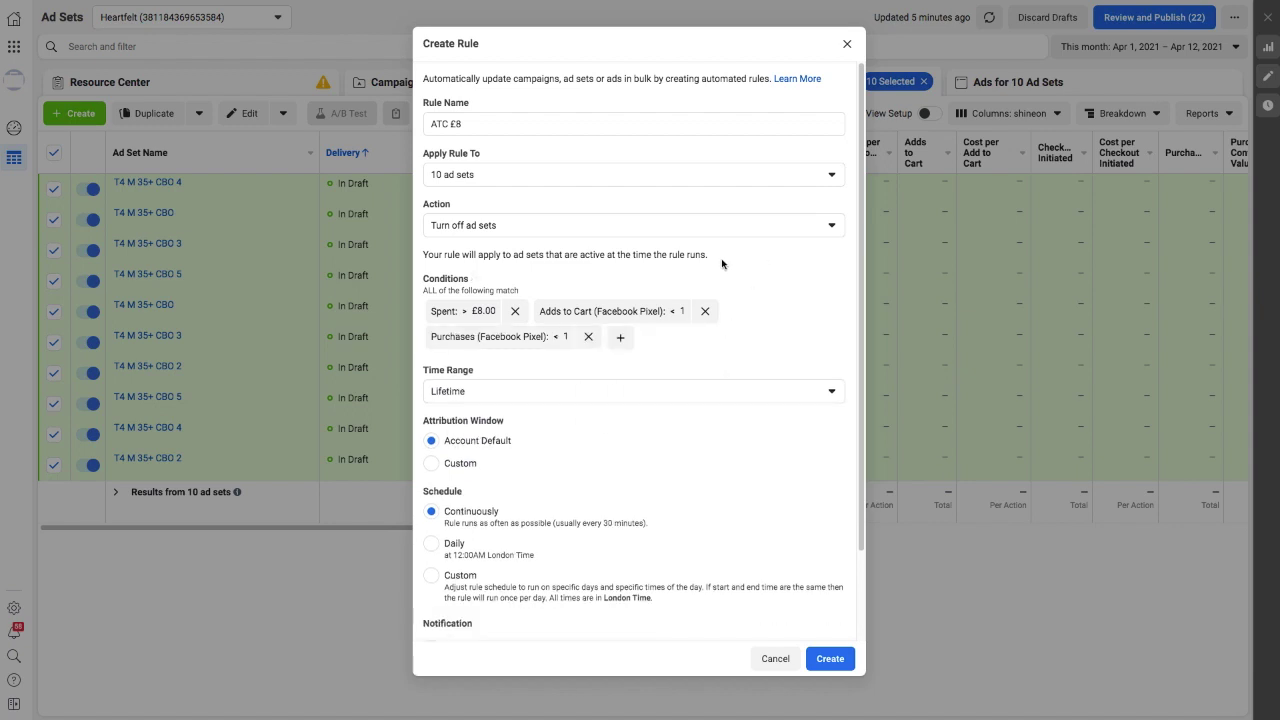
Step: Review the remaining settings of the ATC £8 rule, create it and dismiss the confirmation
{"action": "scroll", "coordinate": [577, 486], "scroll_direction": "down", "scroll_amount": 2}
{"action": "left_click", "coordinate": [424, 577]}
{"action": "left_click", "coordinate": [810, 655]}
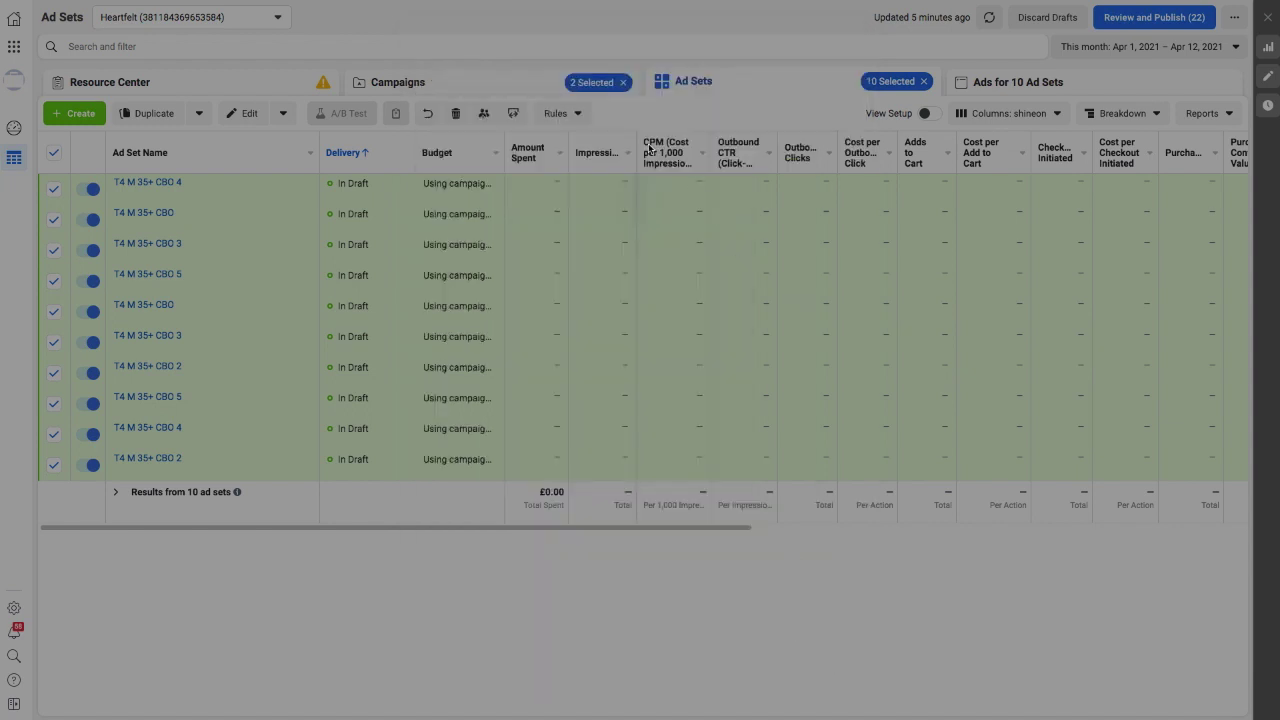
{"action": "left_click", "coordinate": [735, 261]}
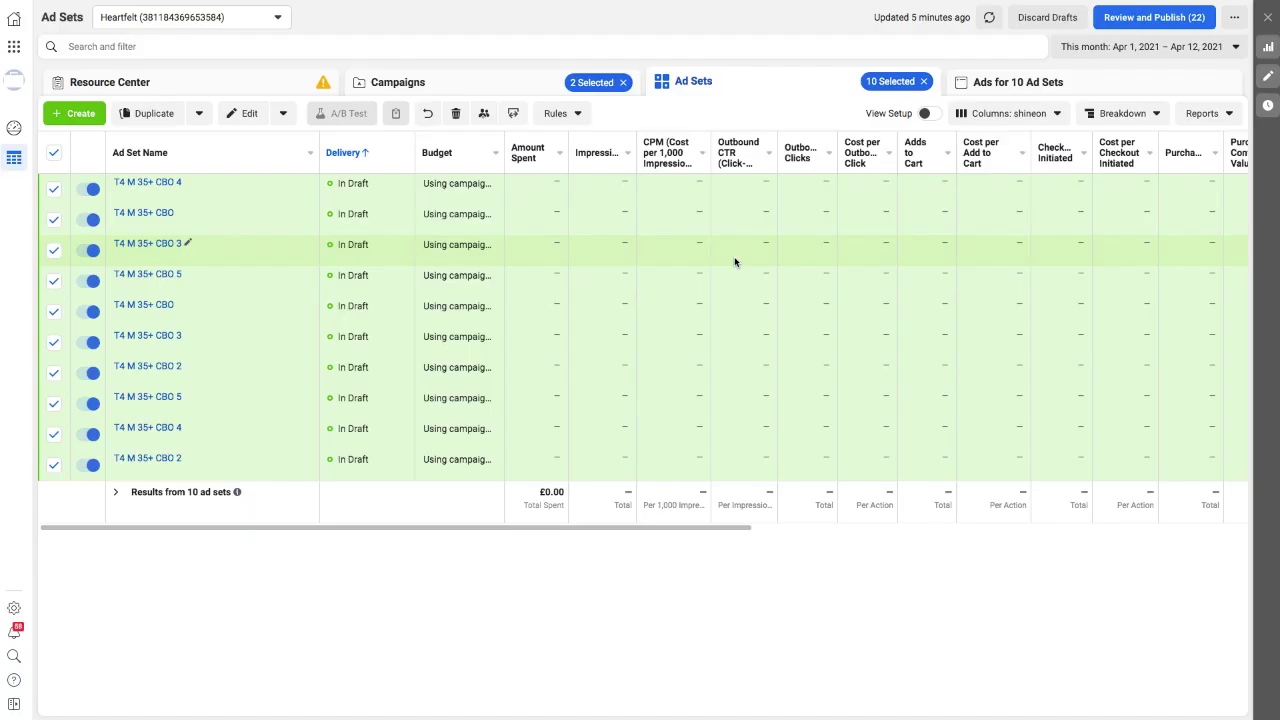
Step: Apply the existing ATC £8 rule to the 10 selected ad sets, save the rule and close the confirmation
{"action": "left_click", "coordinate": [580, 113]}
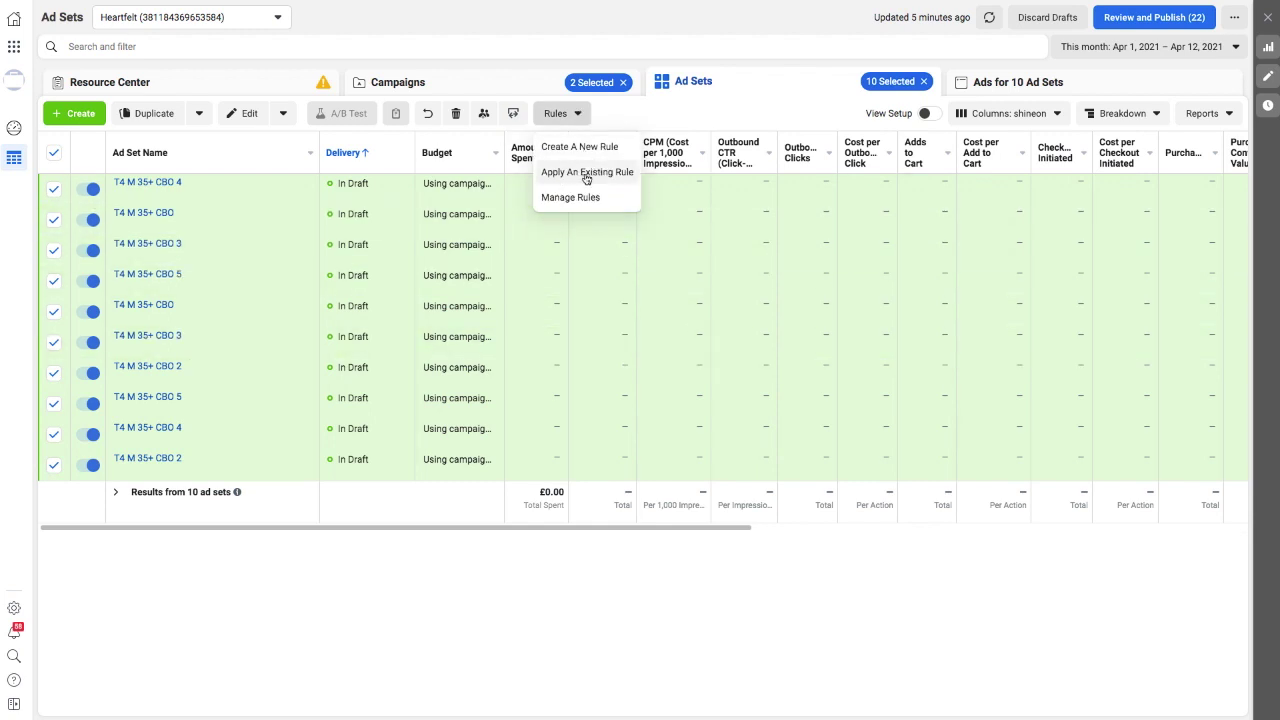
{"action": "left_click", "coordinate": [578, 174]}
{"action": "left_click", "coordinate": [432, 292]}
{"action": "left_click", "coordinate": [834, 373]}
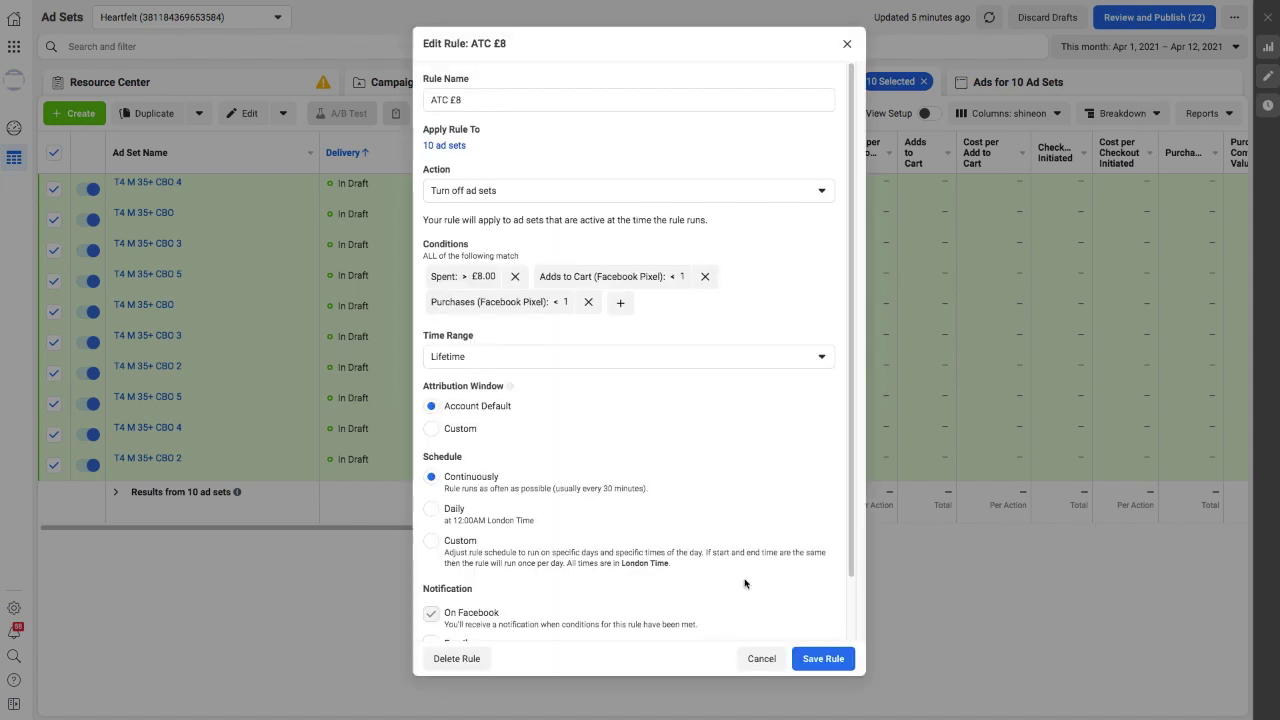
{"action": "left_click", "coordinate": [821, 658]}
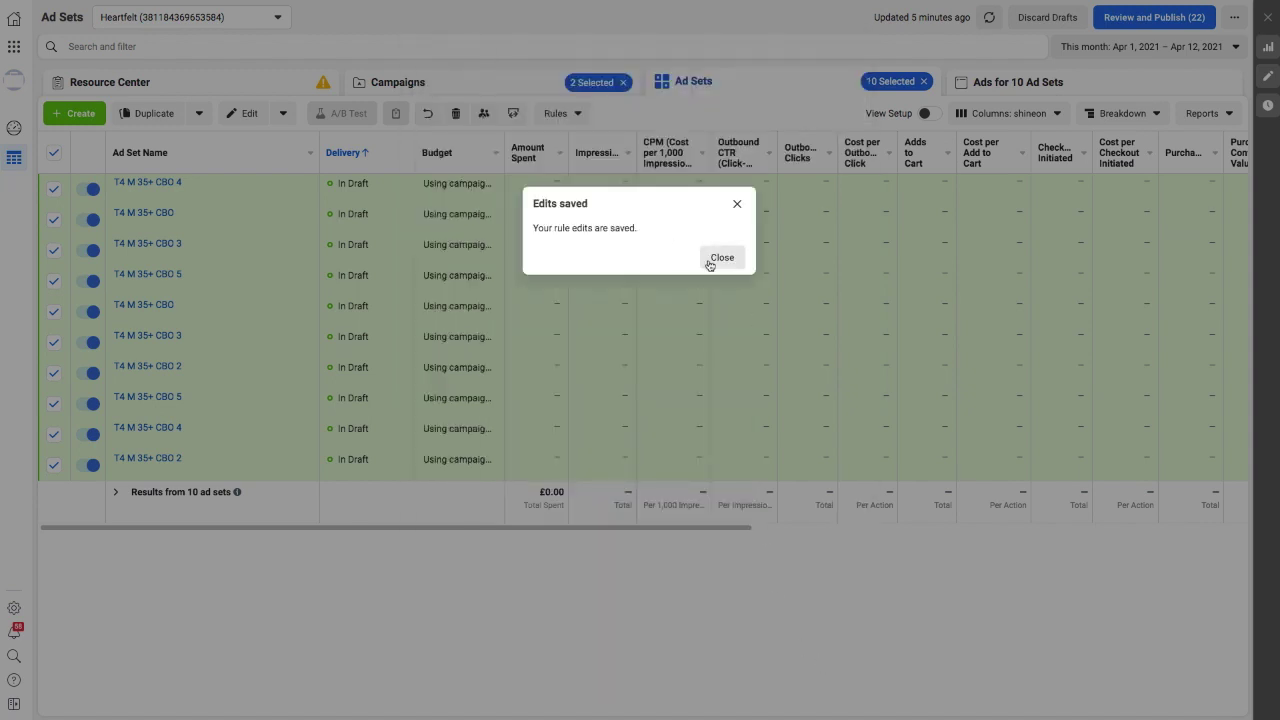
{"action": "left_click", "coordinate": [718, 257]}
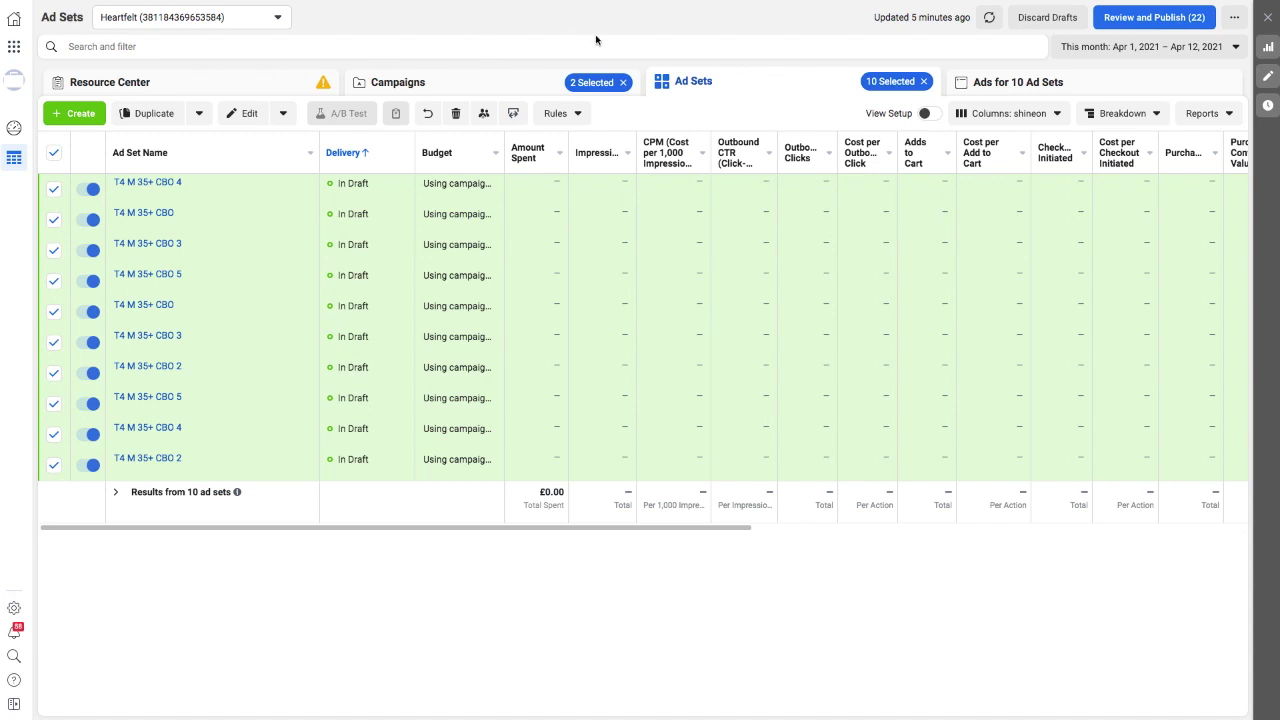
Step: Start another new rule for the 10 selected ad sets and name it CPP 25
{"action": "left_click", "coordinate": [576, 116]}
{"action": "left_click", "coordinate": [570, 146]}
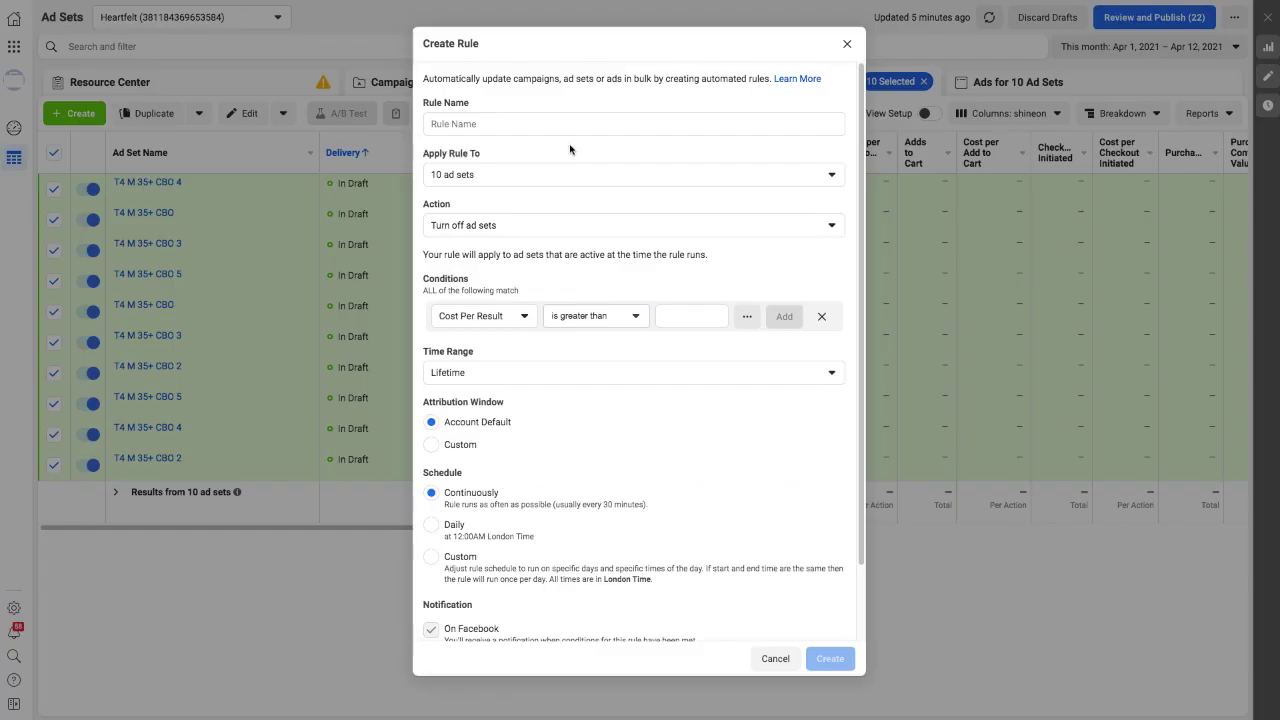
{"action": "left_click", "coordinate": [471, 122]}
{"action": "type", "text": "C"}
{"action": "key", "text": "BackSpace"}
{"action": "type", "text": "CPP 25"}
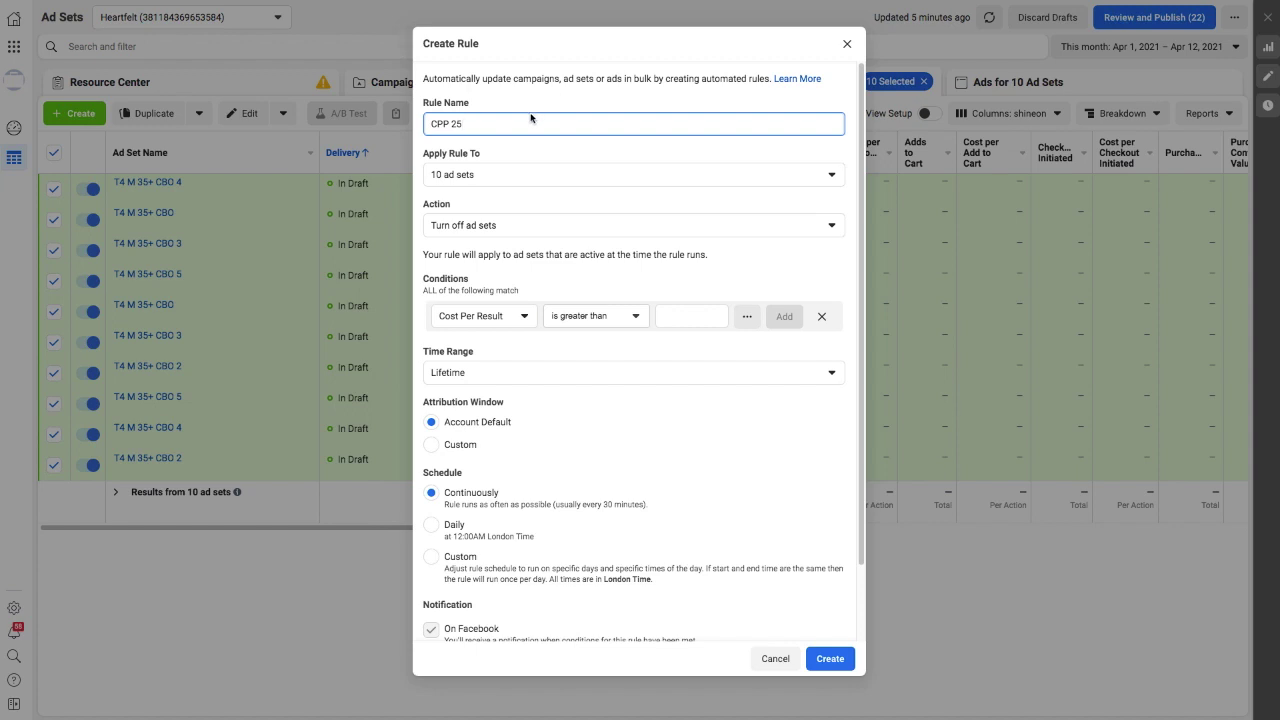
{"action": "left_click", "coordinate": [586, 159]}
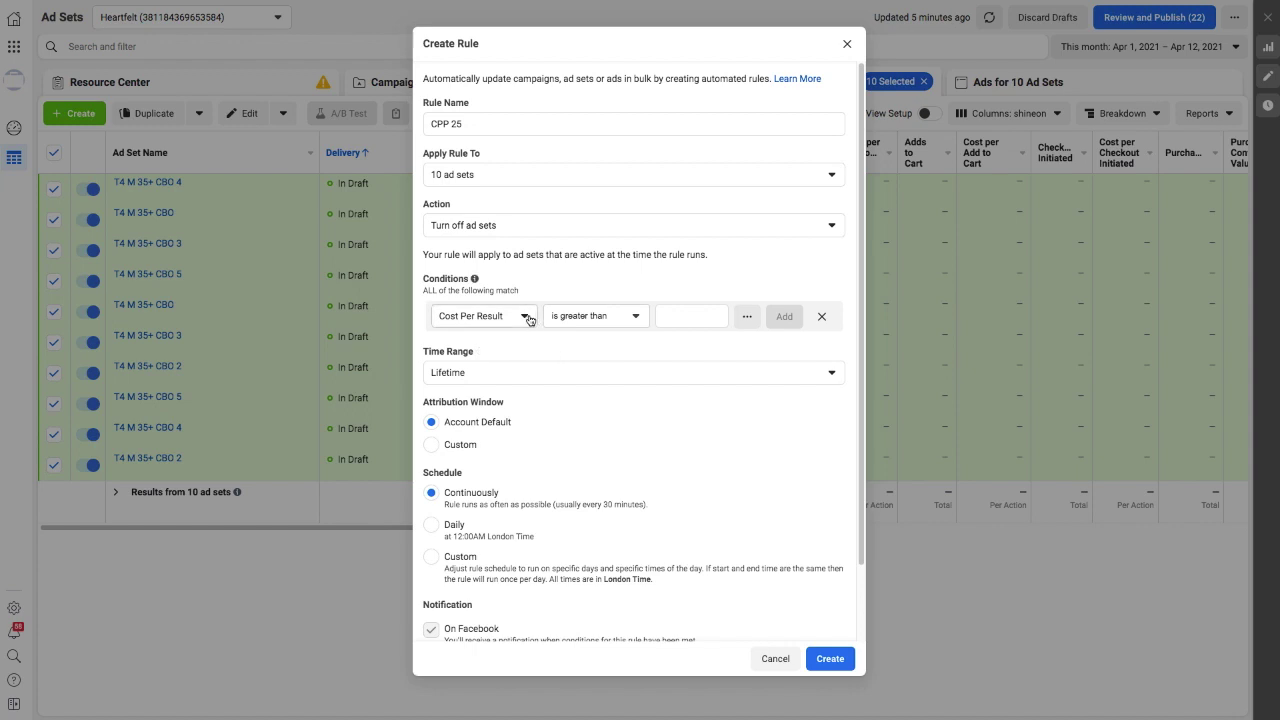
Step: Add a condition to the CPP 25 rule: Cost per Purchase (Facebook Pixel) is greater than £25
{"action": "left_click", "coordinate": [488, 316]}
{"action": "type", "text": "cost per"}
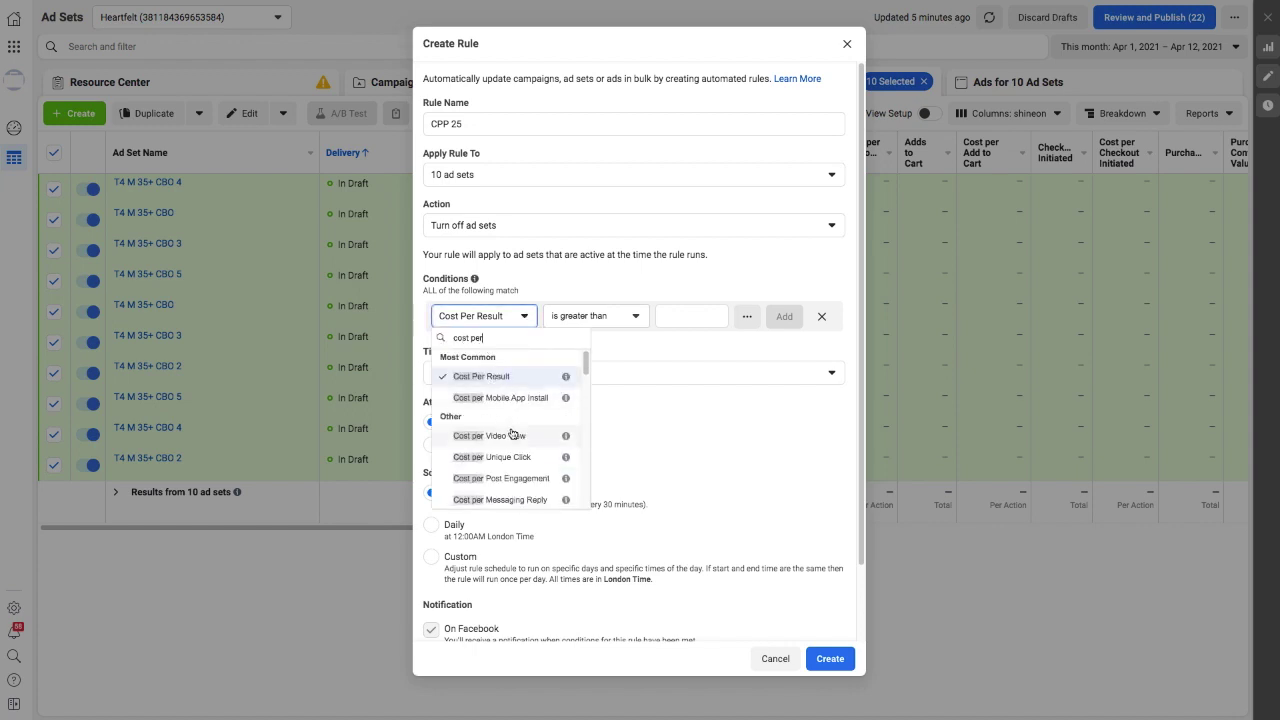
{"action": "scroll", "coordinate": [512, 436], "scroll_direction": "down", "scroll_amount": 3}
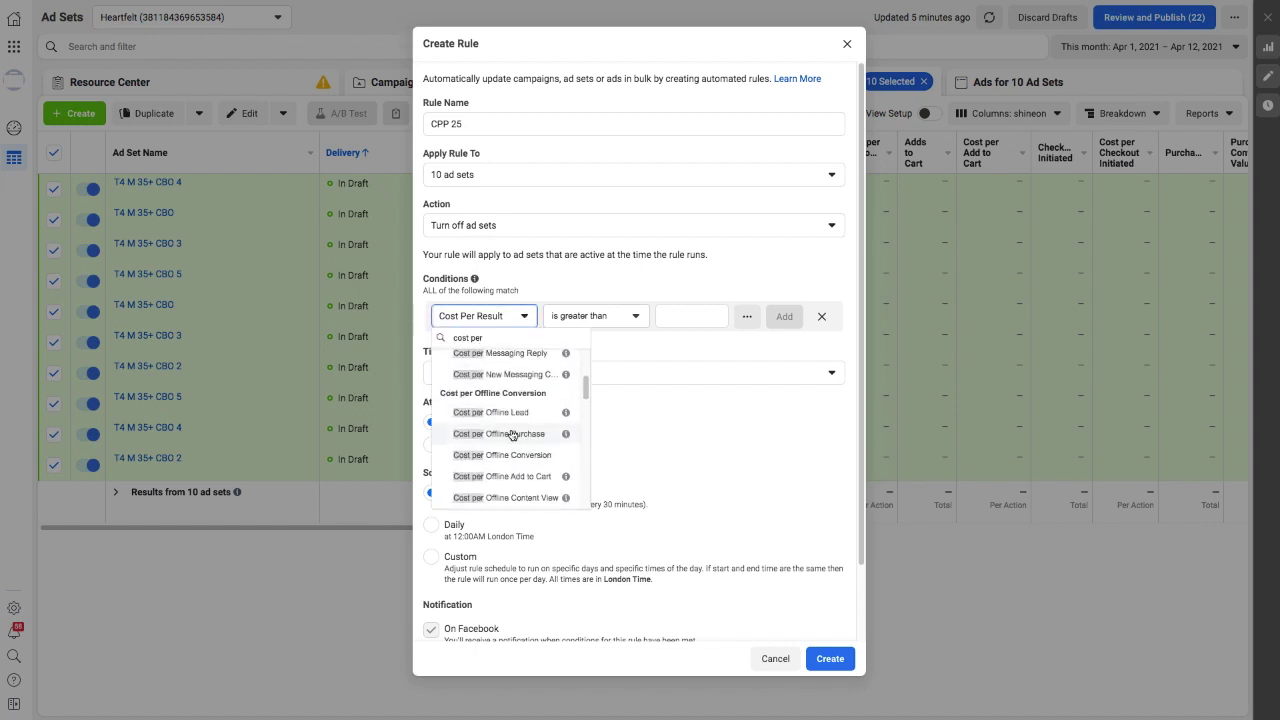
{"action": "type", "text": "poiu"}
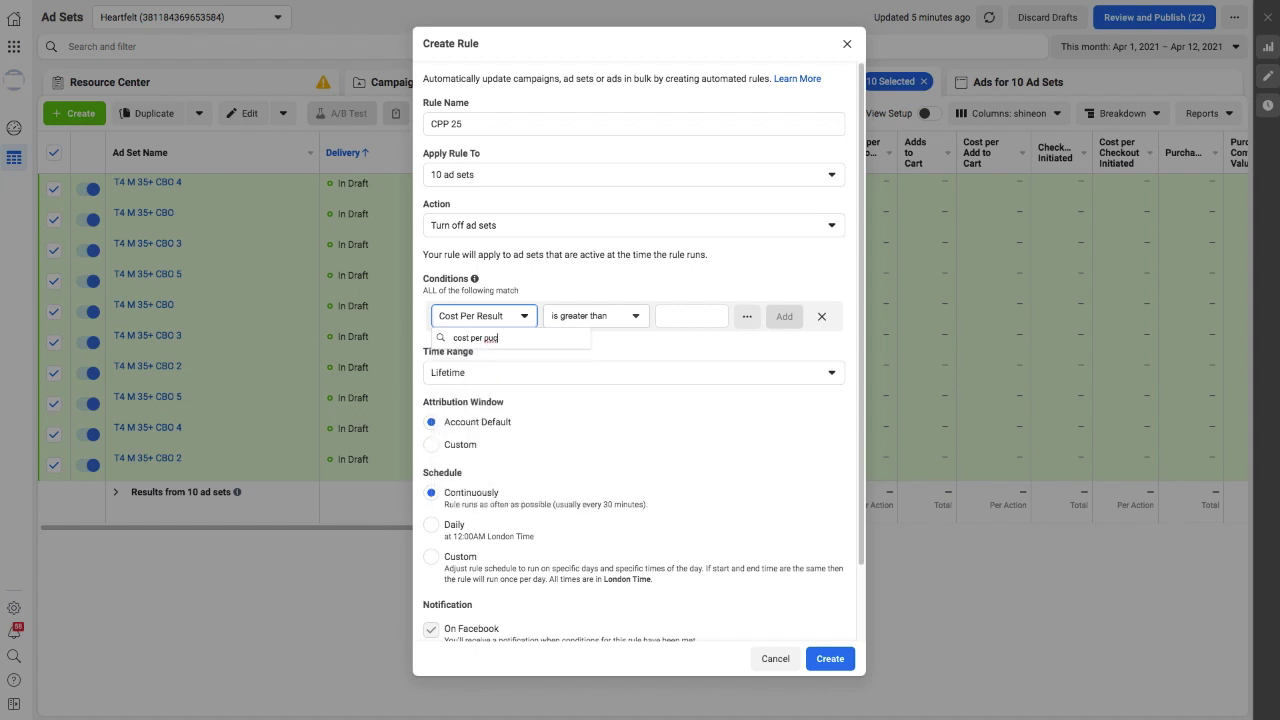
{"action": "key", "text": "BackSpace"}
{"action": "type", "text": "r"}
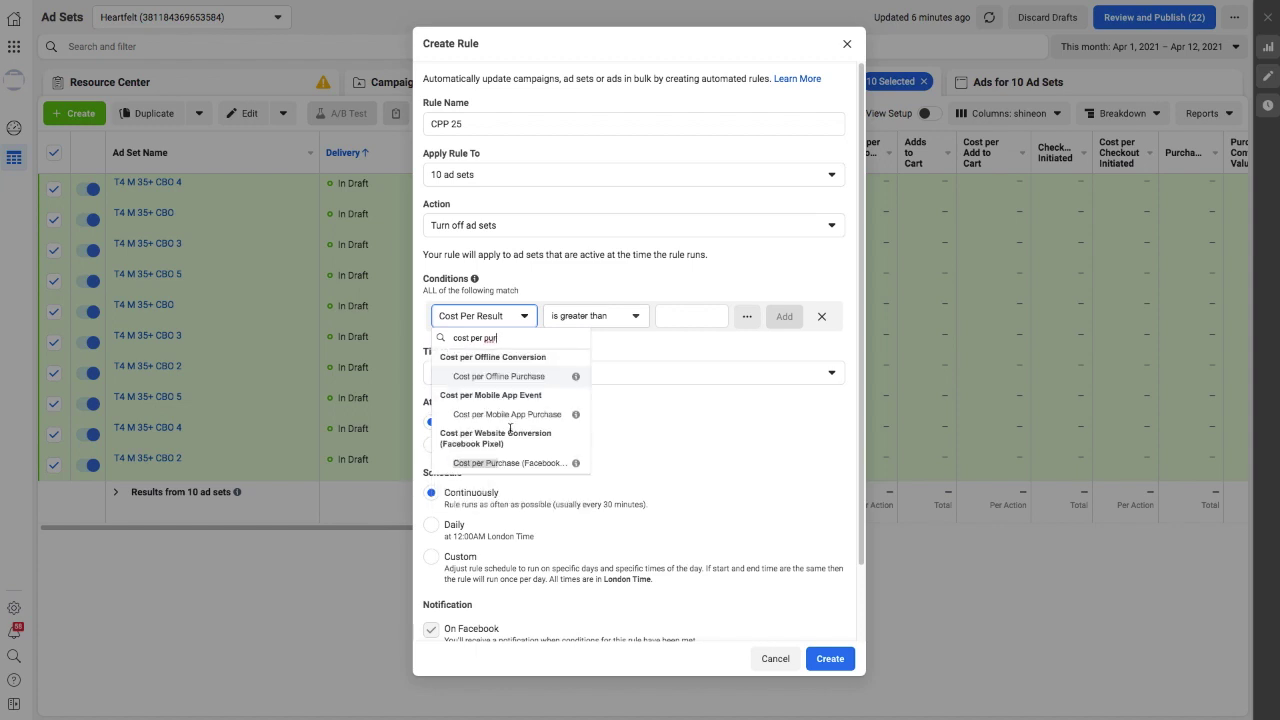
{"action": "left_click", "coordinate": [505, 463]}
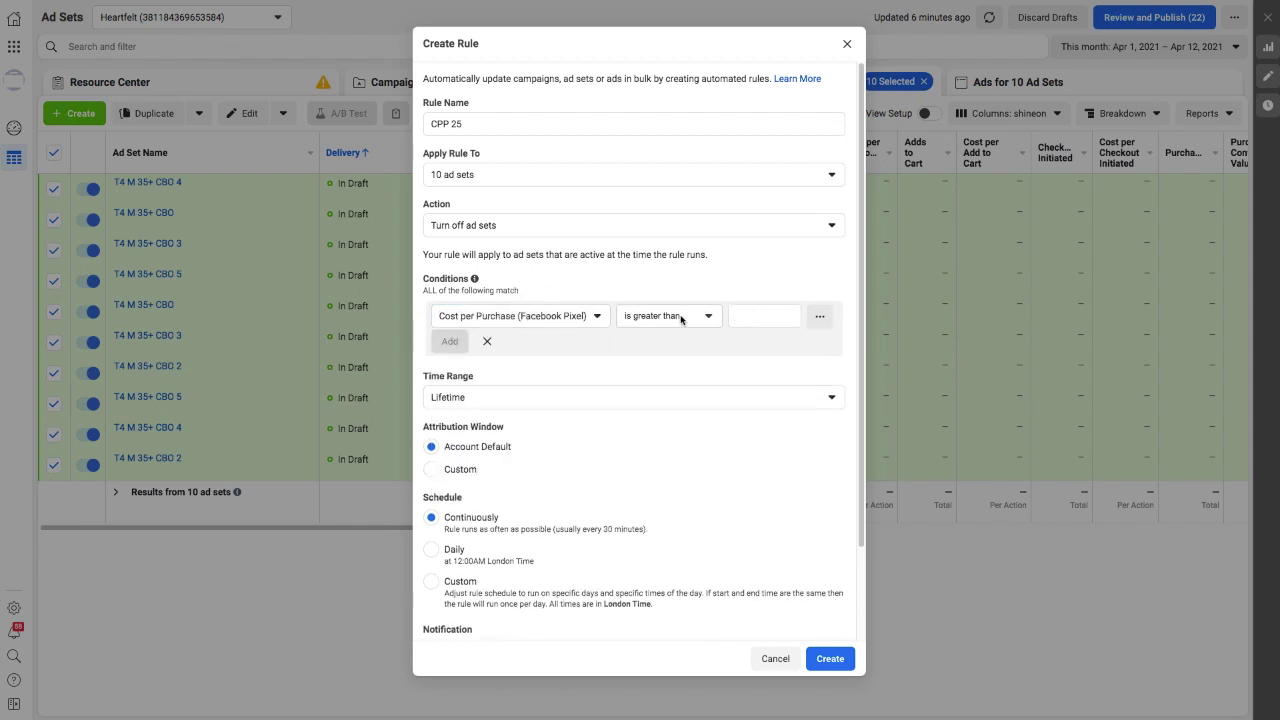
{"action": "left_click", "coordinate": [686, 320]}
{"action": "left_click", "coordinate": [704, 310]}
{"action": "left_click", "coordinate": [748, 312]}
{"action": "type", "text": "25"}
{"action": "key", "text": "Return"}
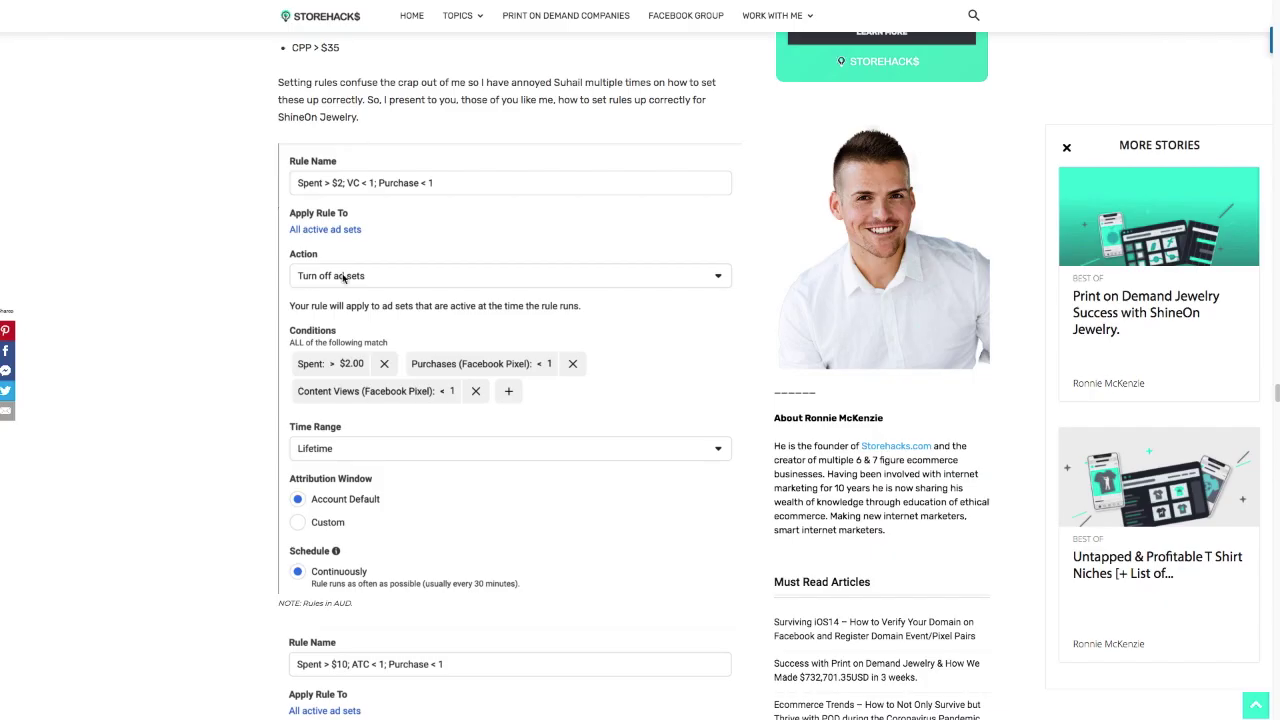
Step: Check the rule examples in the Storehacks article and remove the Lifetime Impressions condition from the CPP 25 rule
{"action": "scroll", "coordinate": [343, 278], "scroll_direction": "down", "scroll_amount": 8}
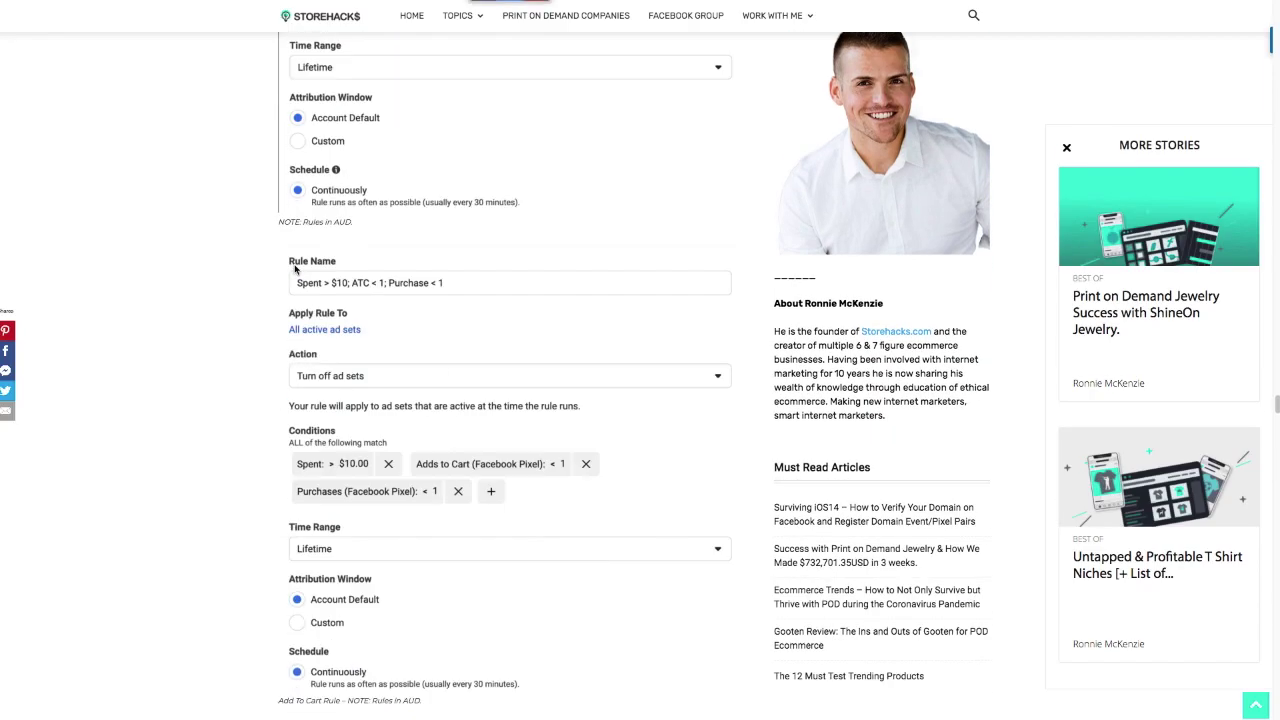
{"action": "scroll", "coordinate": [295, 269], "scroll_direction": "down", "scroll_amount": 2}
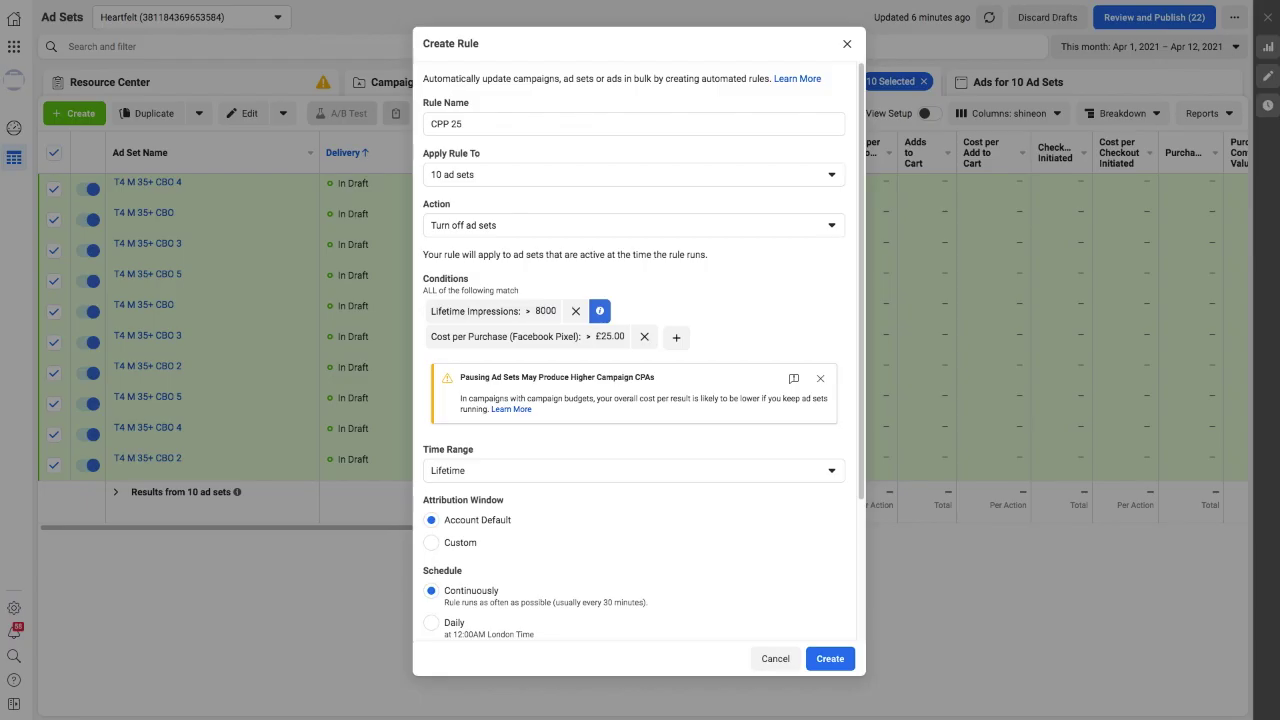
{"action": "left_click", "coordinate": [575, 311]}
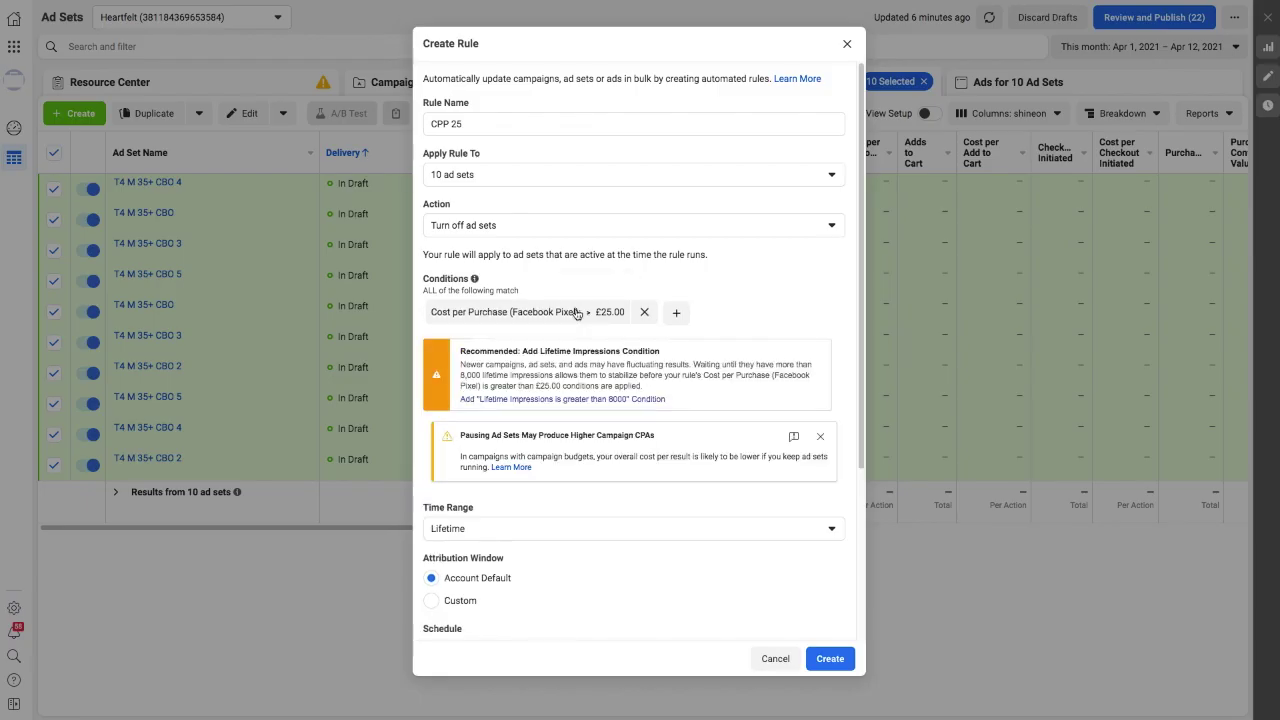
Step: Turn on email notifications for the CPP 25 rule, create it and close the confirmation
{"action": "scroll", "coordinate": [450, 555], "scroll_direction": "down", "scroll_amount": 3}
{"action": "left_click", "coordinate": [431, 573]}
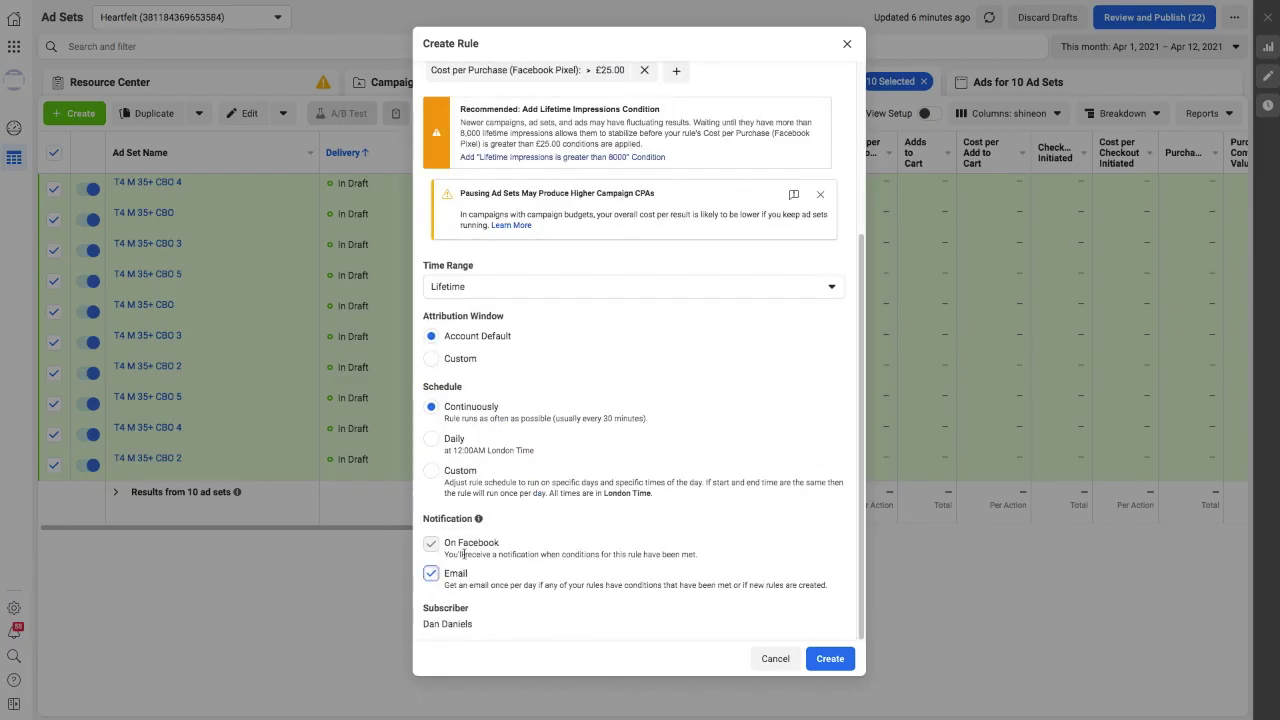
{"action": "left_click", "coordinate": [829, 658]}
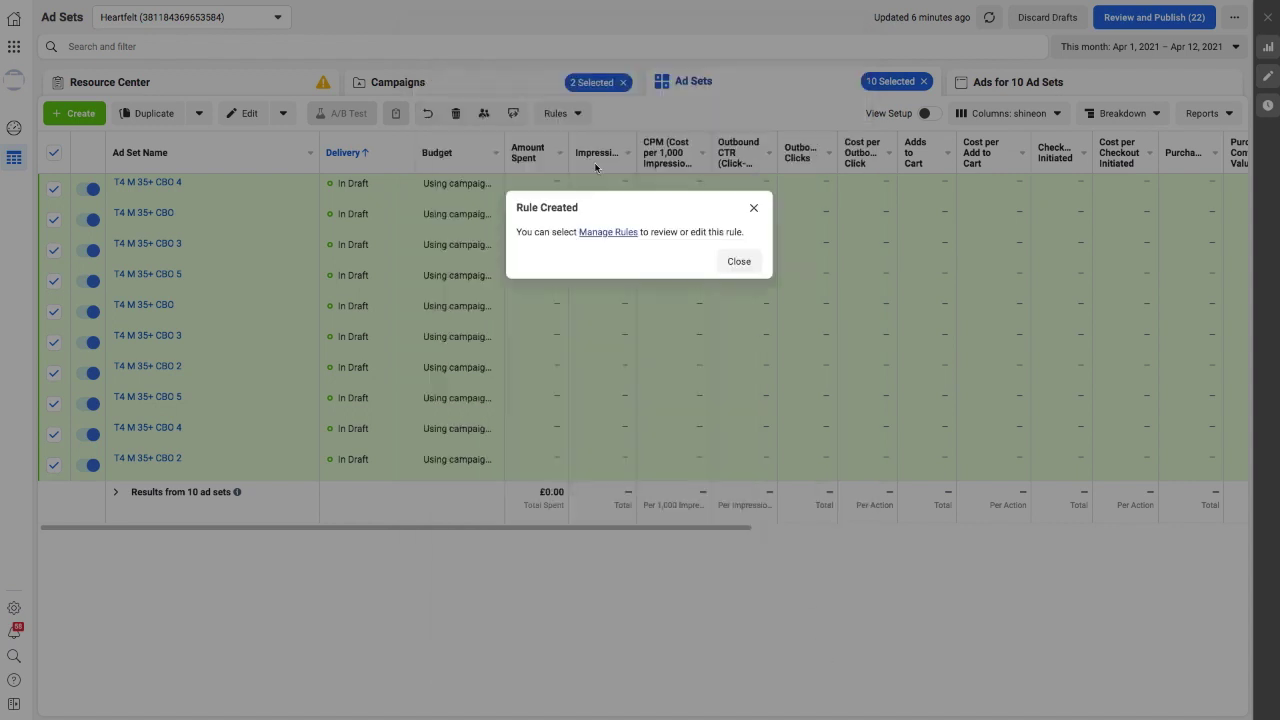
{"action": "left_click", "coordinate": [741, 272]}
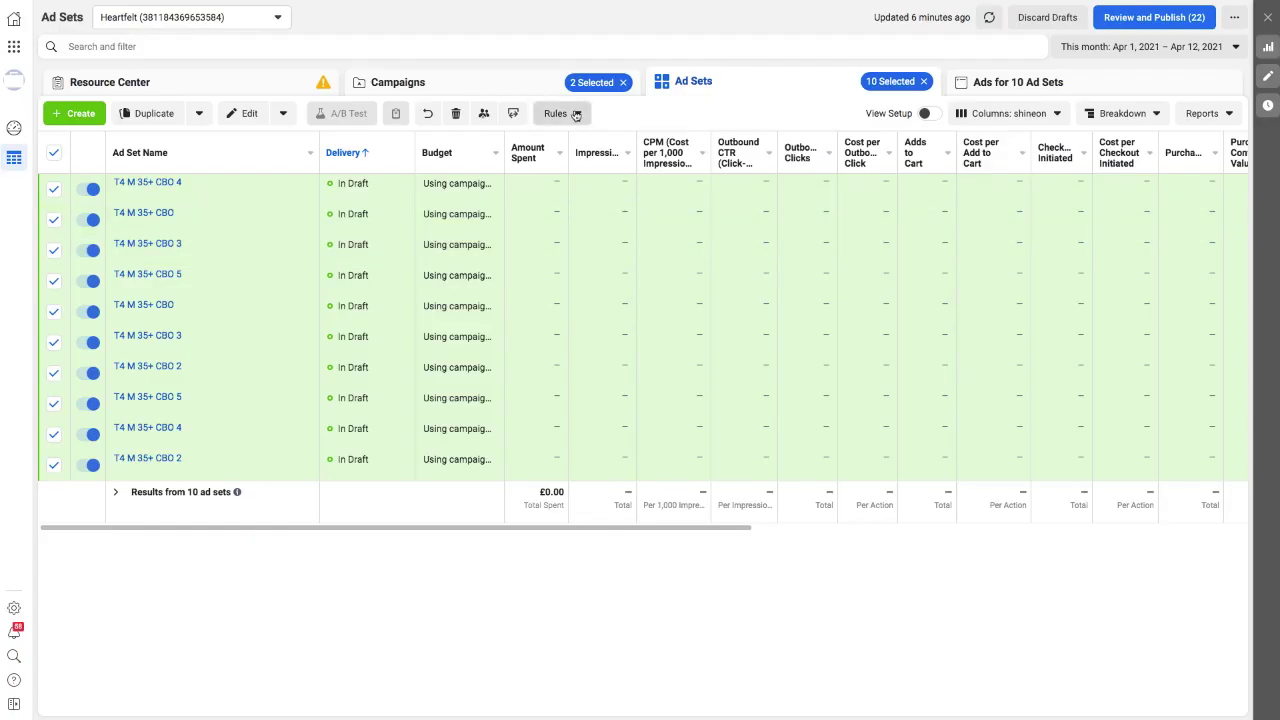
Step: Apply the existing CPP 25 rule to the 10 selected ad sets, save the rule and close the confirmation
{"action": "left_click", "coordinate": [560, 113]}
{"action": "left_click", "coordinate": [567, 173]}
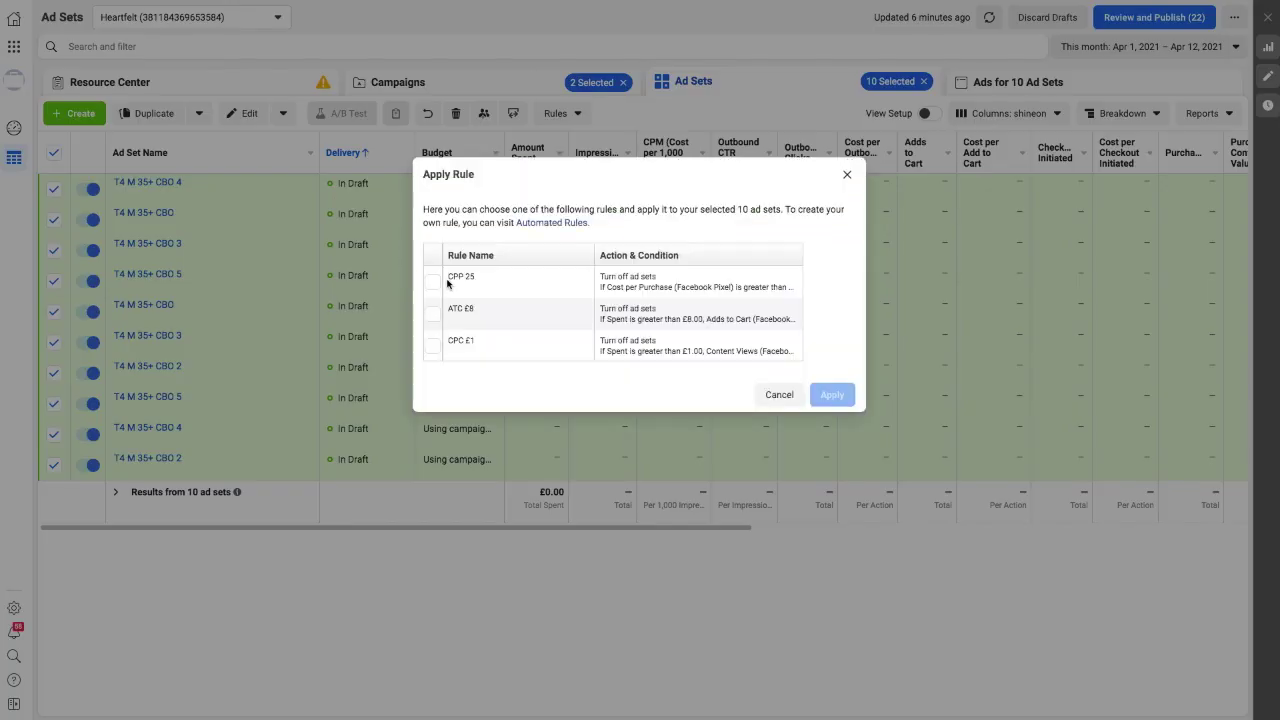
{"action": "left_click", "coordinate": [432, 281]}
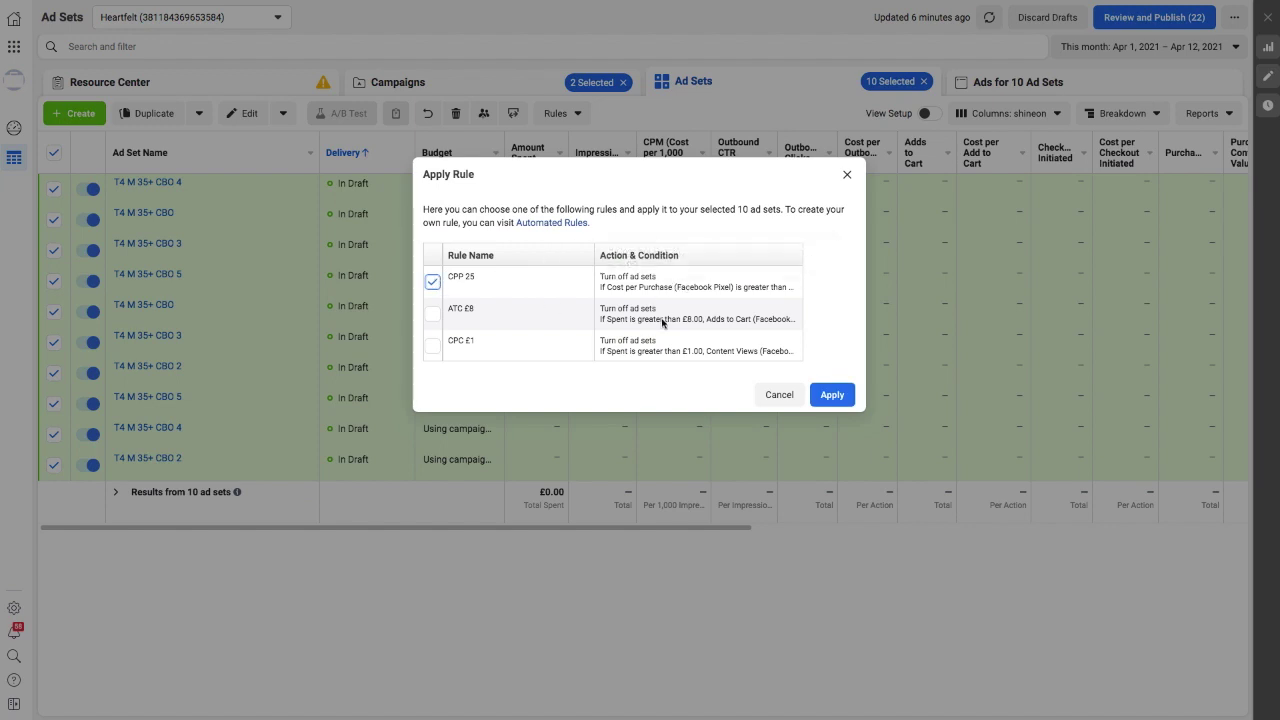
{"action": "left_click", "coordinate": [832, 395]}
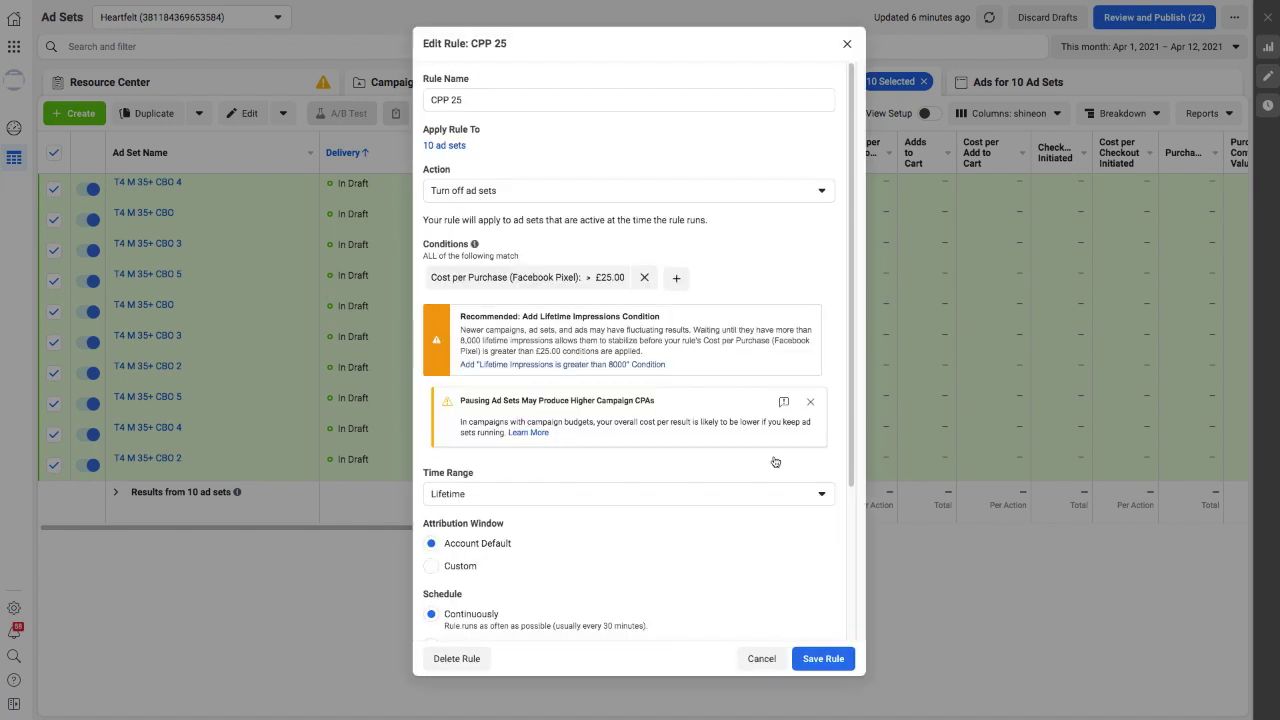
{"action": "left_click", "coordinate": [818, 658]}
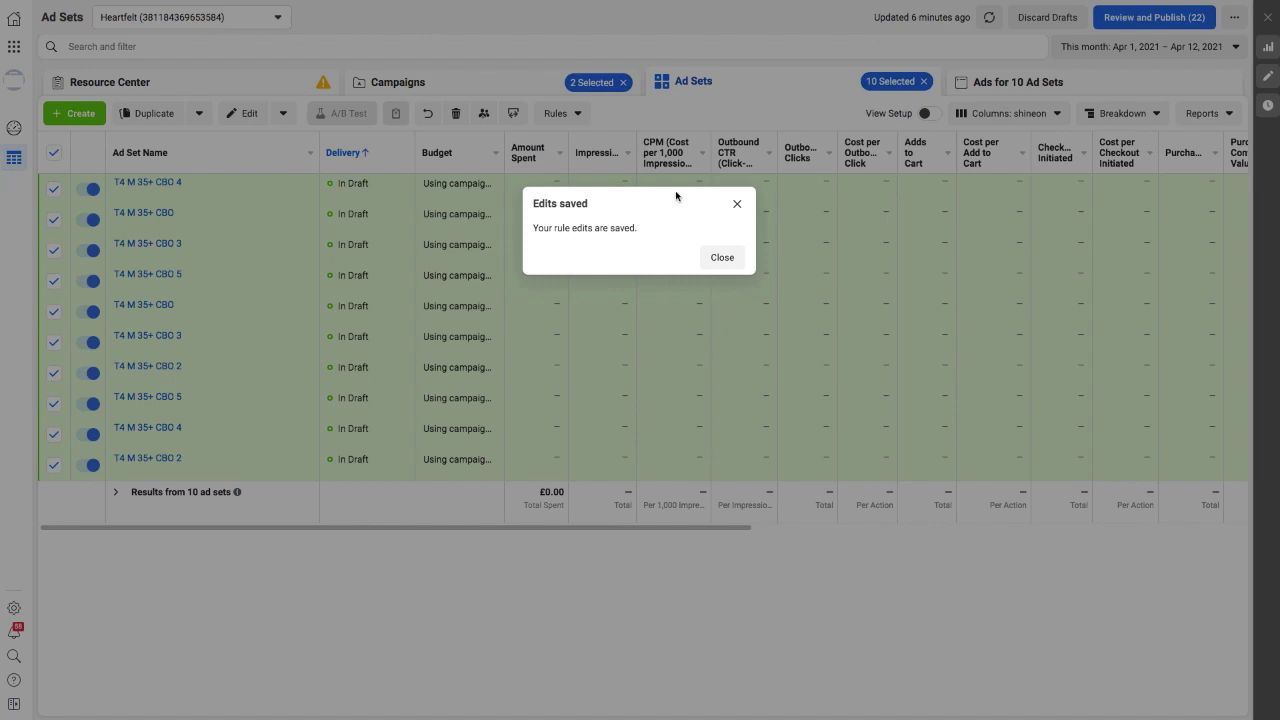
{"action": "left_click", "coordinate": [722, 257]}
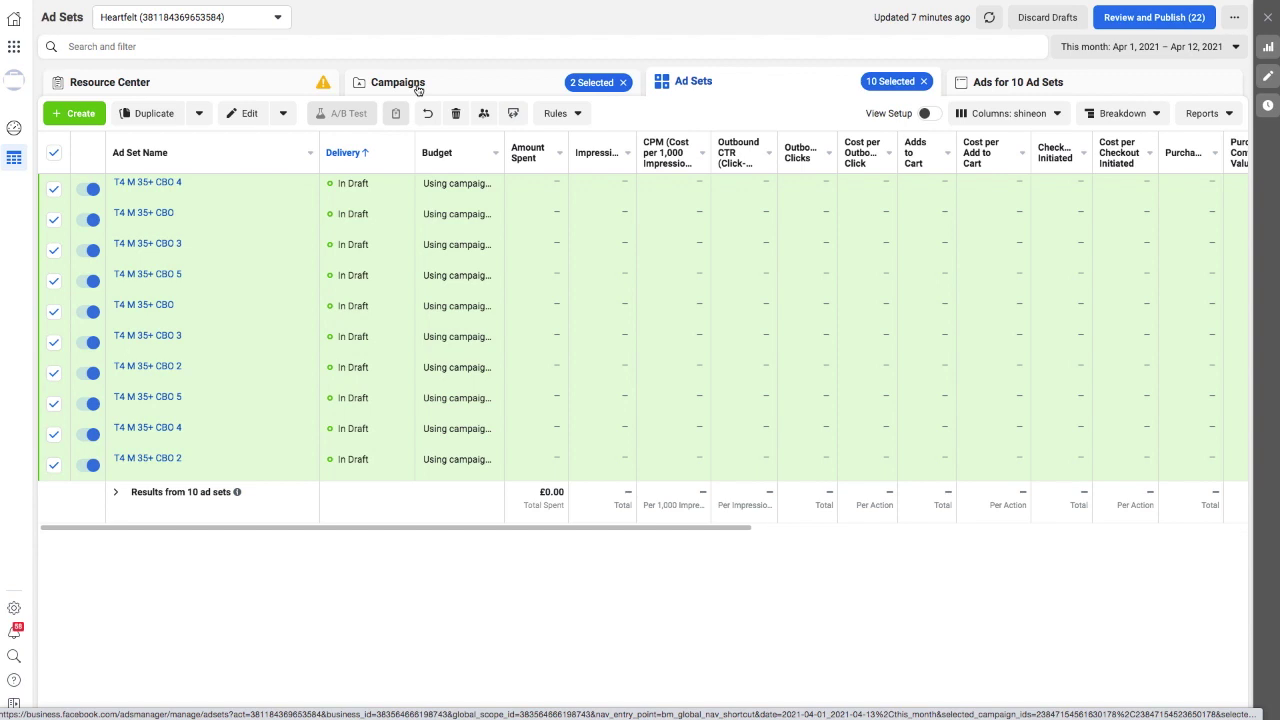
Step: Review the two draft To My Wife CBO 25 campaigns, their selected ad sets and the available rule options
{"action": "left_click", "coordinate": [415, 86]}
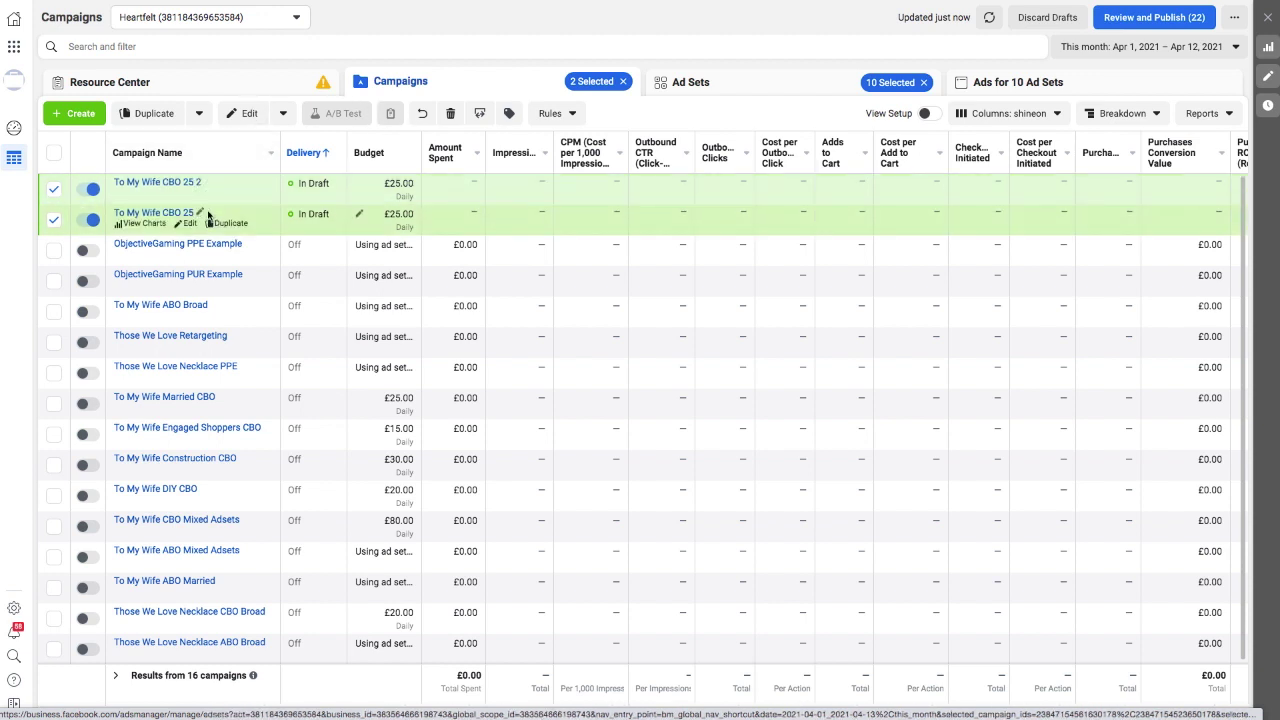
{"action": "left_click", "coordinate": [697, 87]}
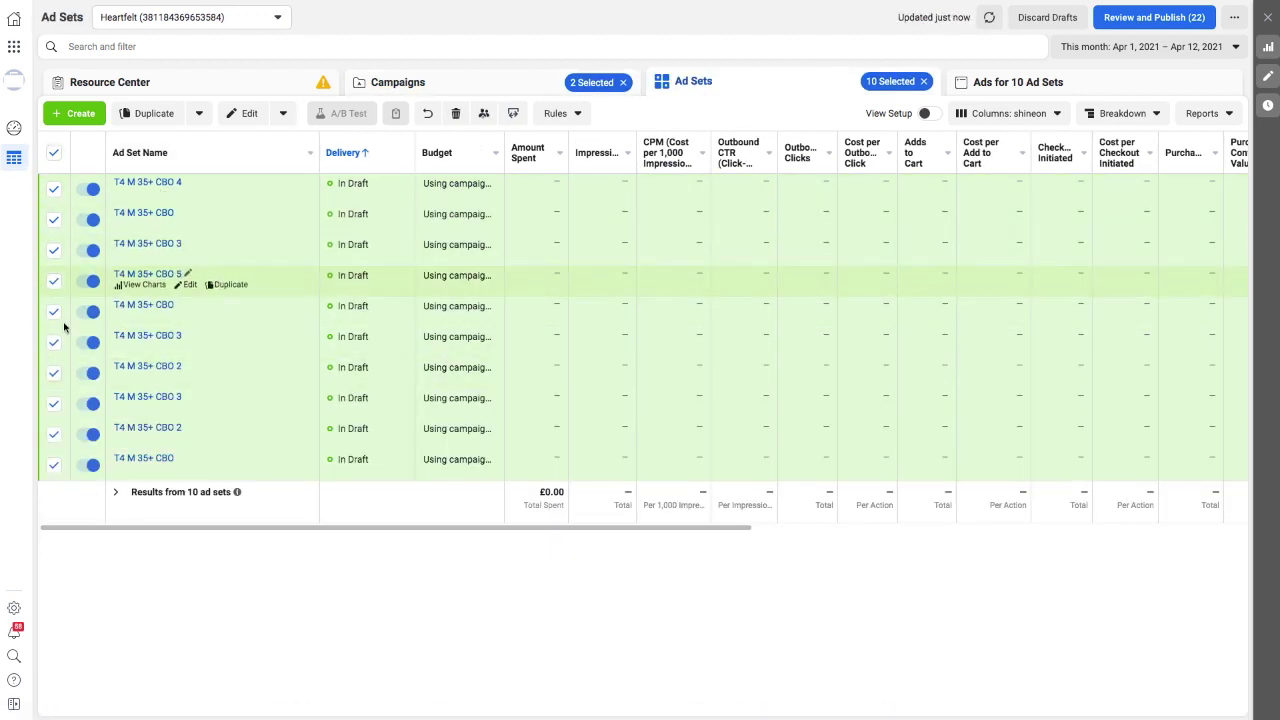
{"action": "left_click", "coordinate": [560, 113]}
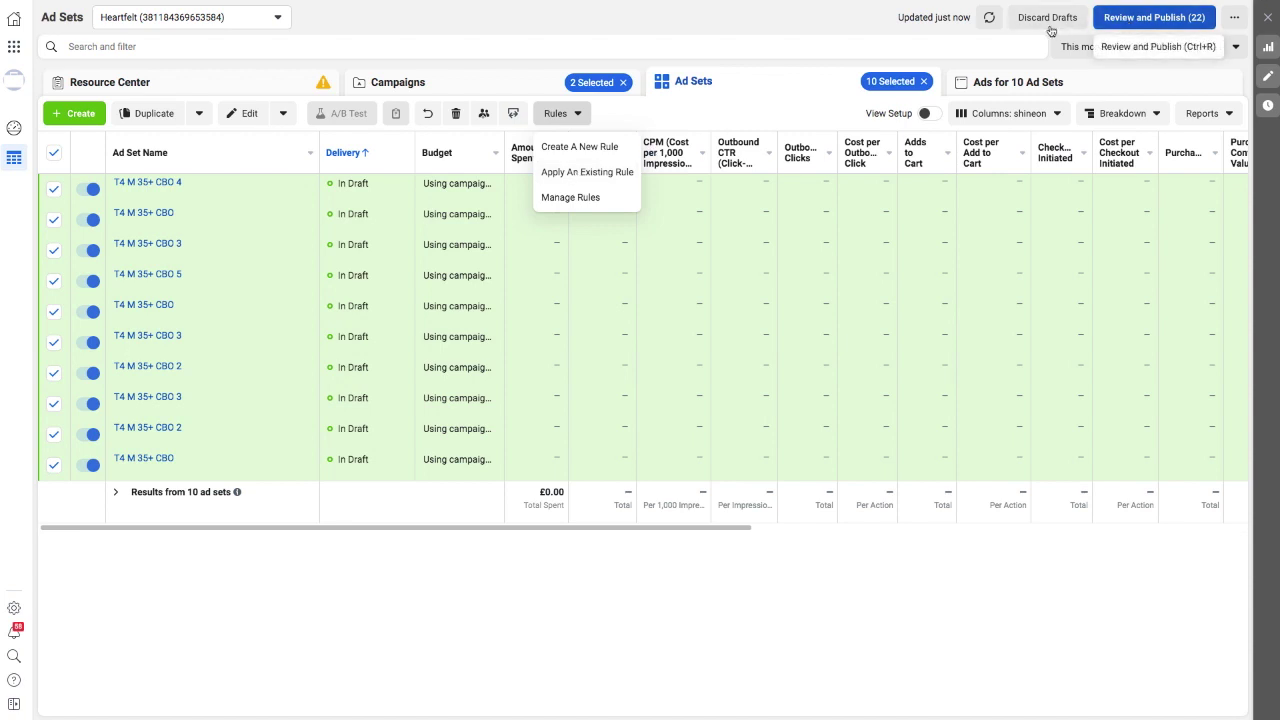
{"action": "left_click", "coordinate": [690, 82]}
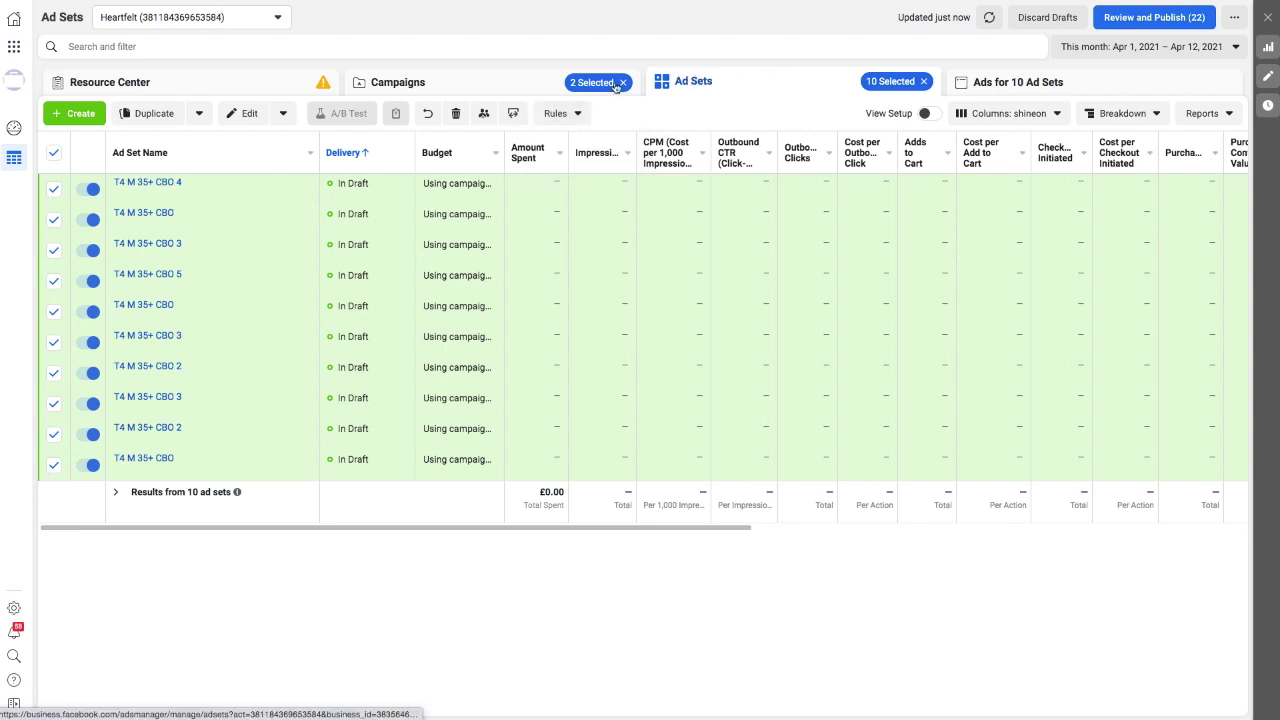